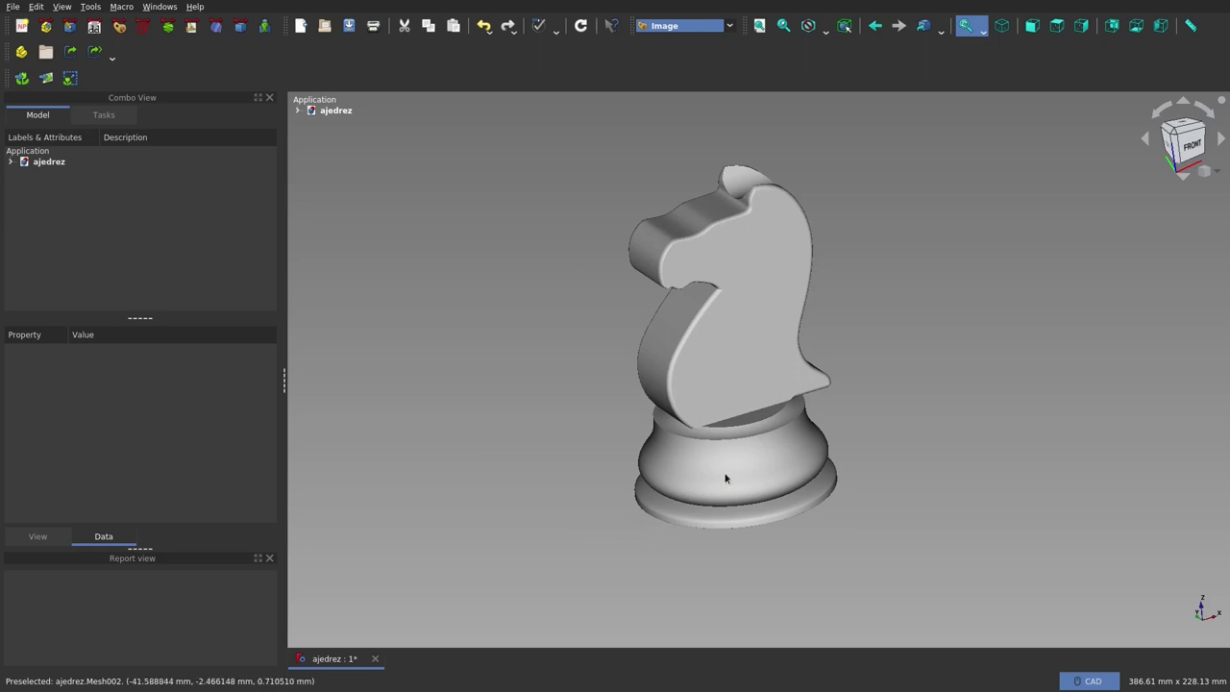
Step: Orbit and zoom around the knight to inspect it from above, the side and the head
mouse_move(903, 411)
middle_mouse_down()
mouse_move(875, 482)
mouse_move(946, 356)
mouse_move(887, 414)
mouse_move(875, 379)
mouse_move(859, 379)
mouse_move(879, 385)
middle_mouse_up()
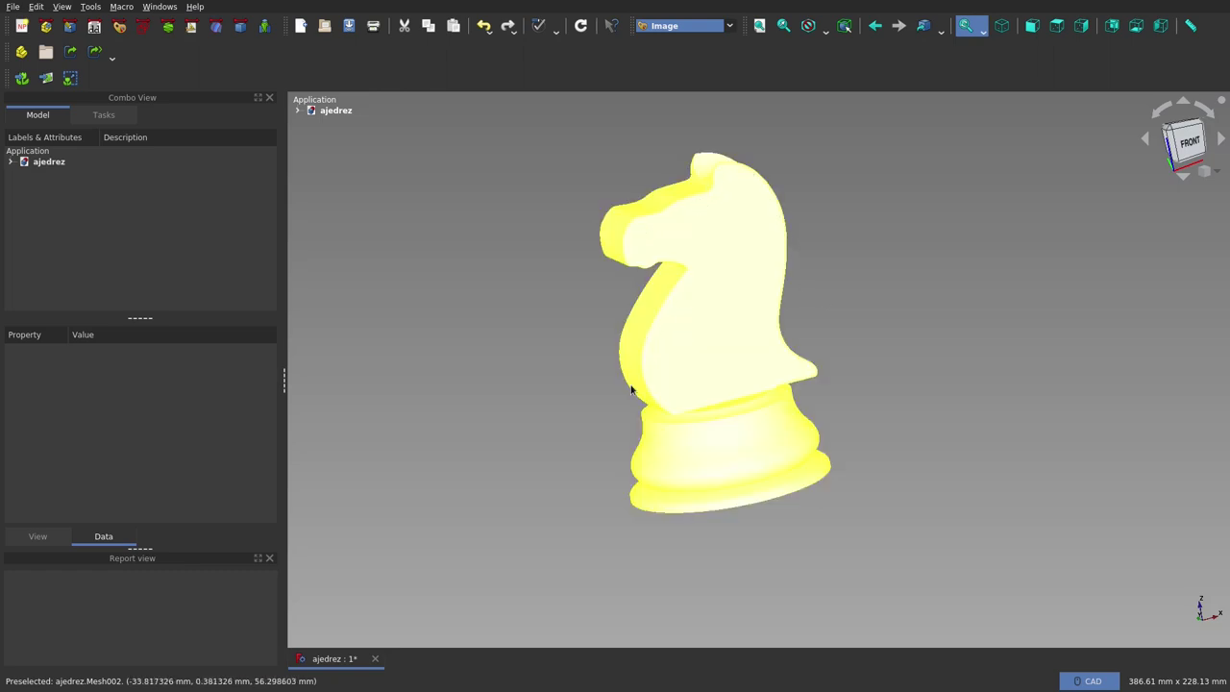
middle_click_drag(908, 266, 735, 242)
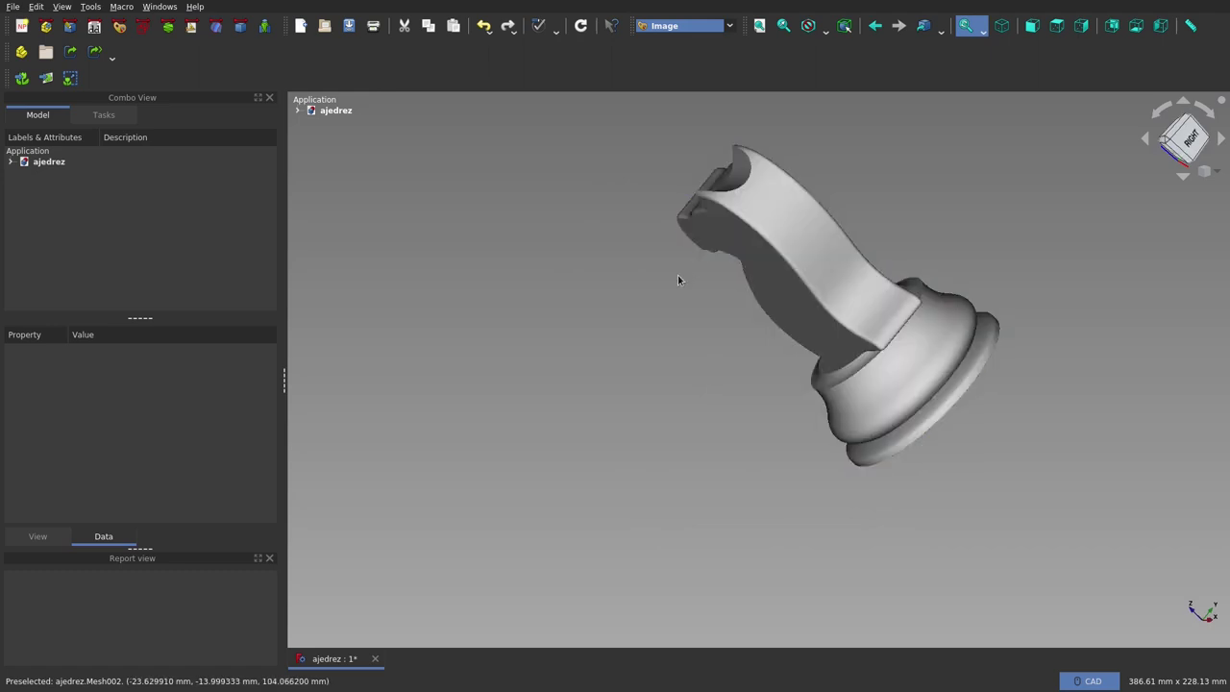
mouse_move(679, 275)
middle_mouse_down()
mouse_move(817, 307)
mouse_move(838, 295)
middle_mouse_up()
scroll(841, 298, "down", 4)
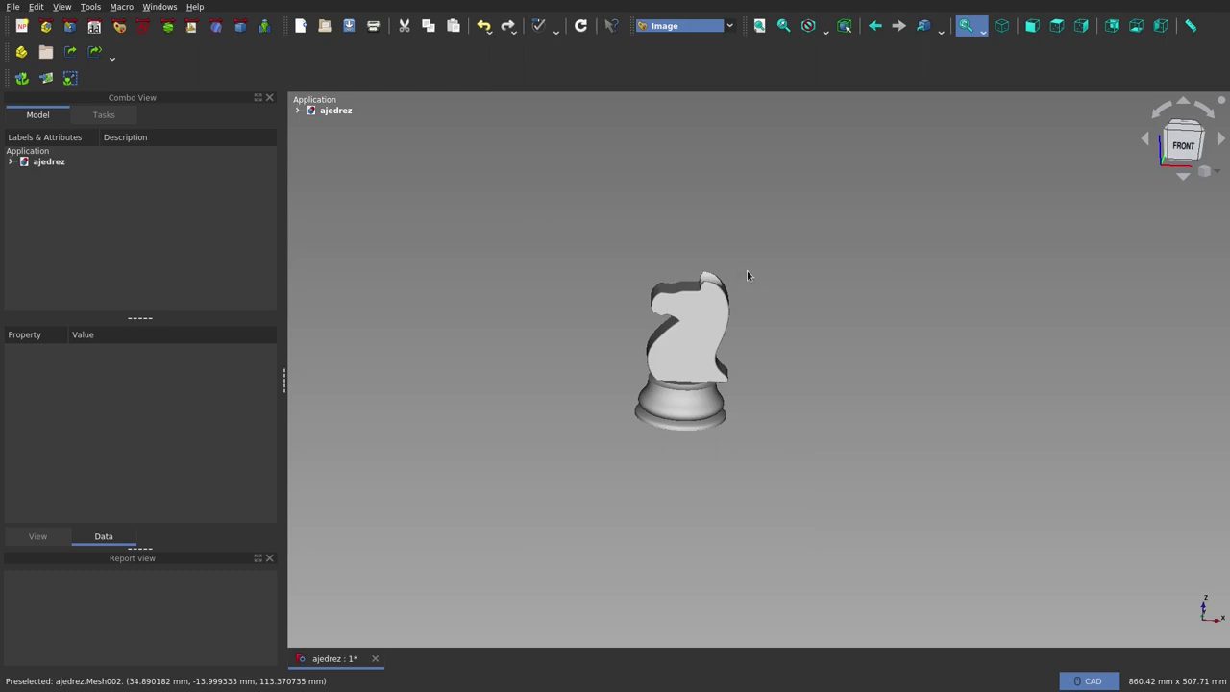
middle_click_drag(747, 275, 657, 297)
scroll(766, 252, "up", 5)
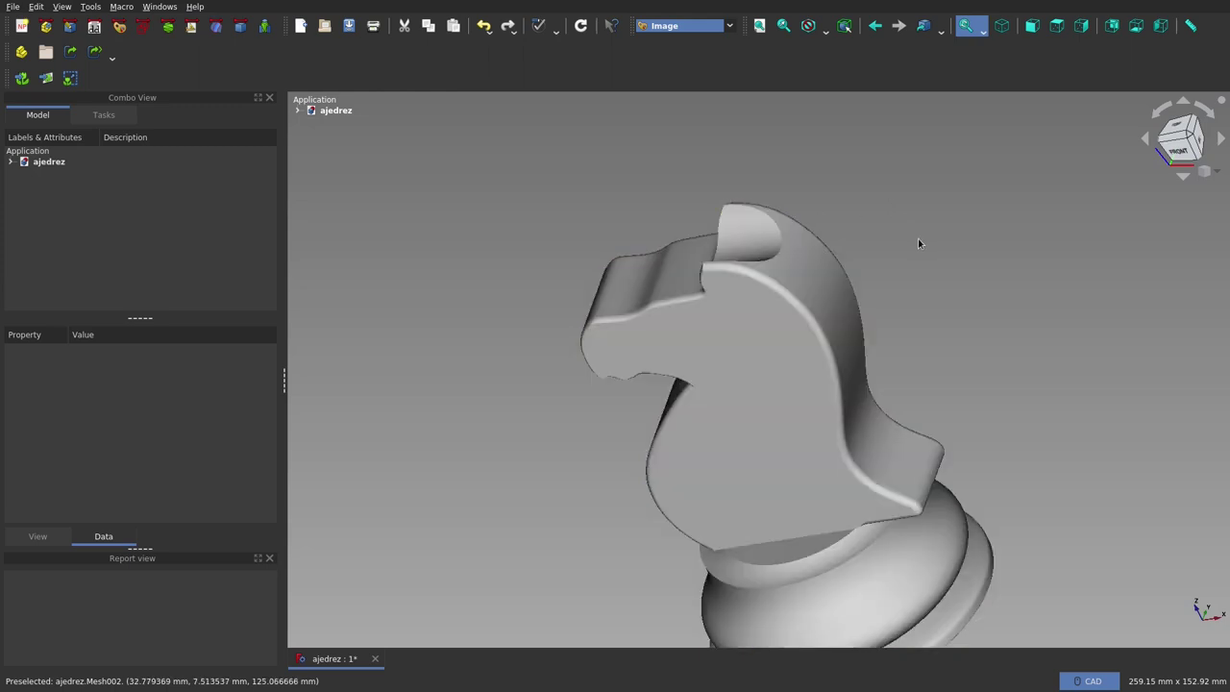
scroll(917, 243, "down", 3)
mouse_move(916, 243)
middle_mouse_down()
mouse_move(972, 238)
mouse_move(1010, 263)
mouse_move(947, 283)
middle_mouse_up()
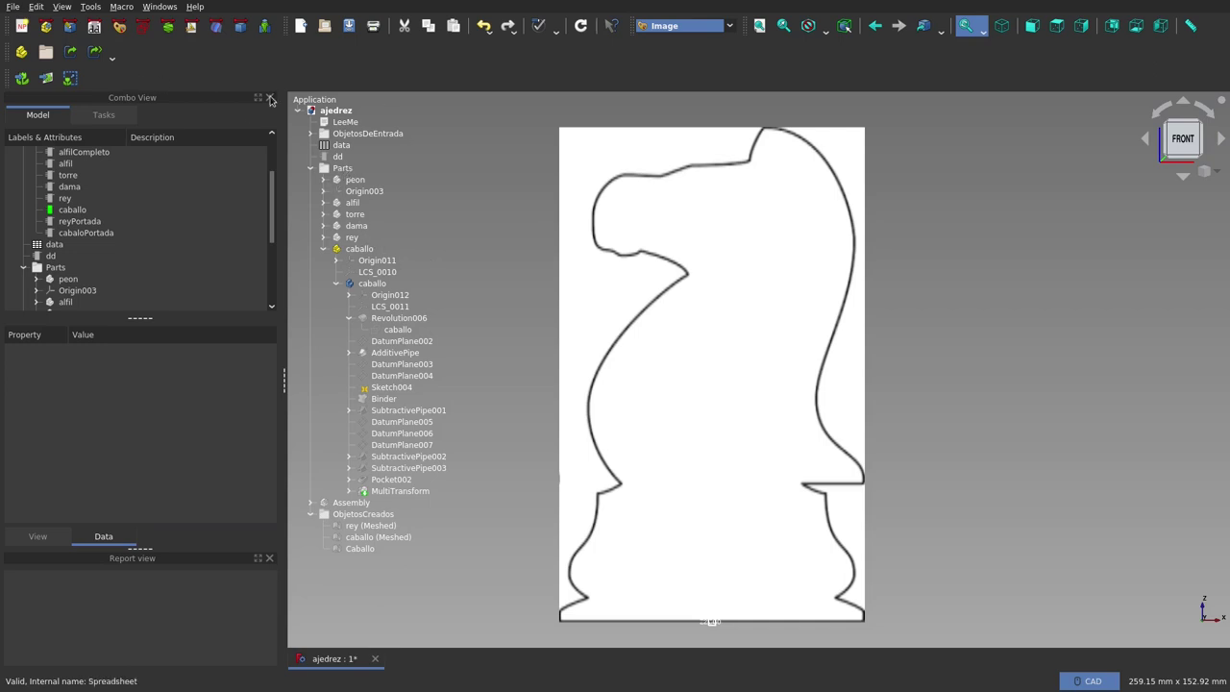
Step: Load the Assembly4 workbench and hide the caballo knight reference image plane
left_click(45, 26)
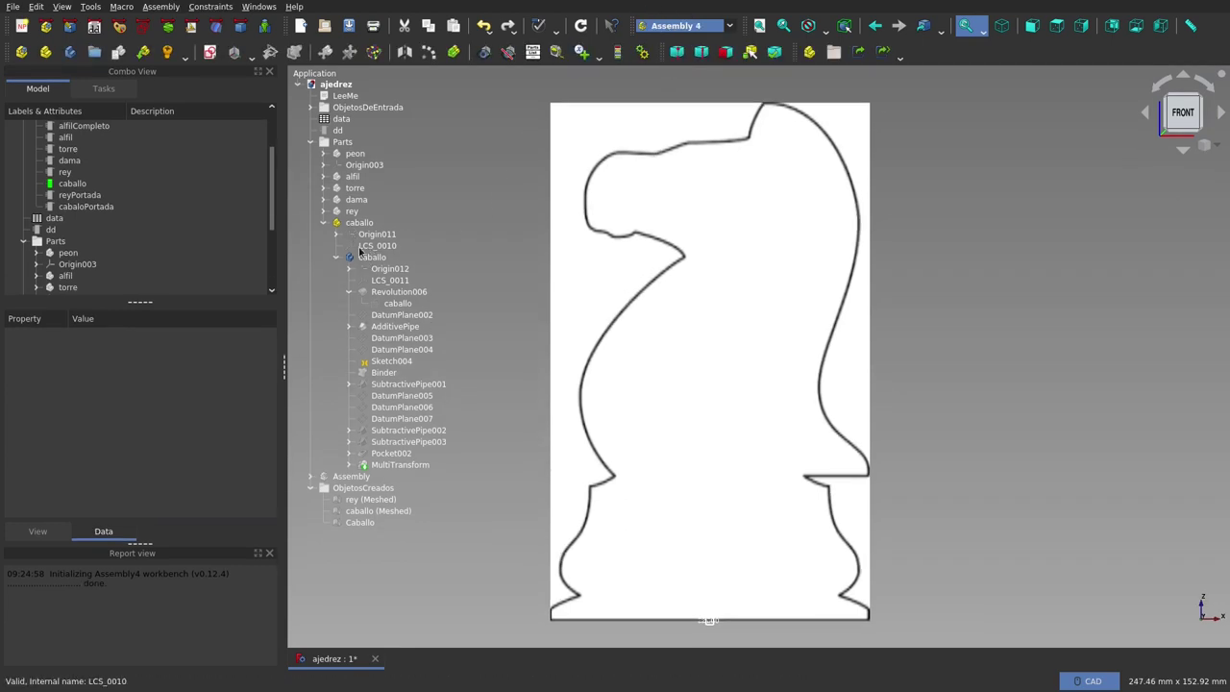
left_click(394, 306)
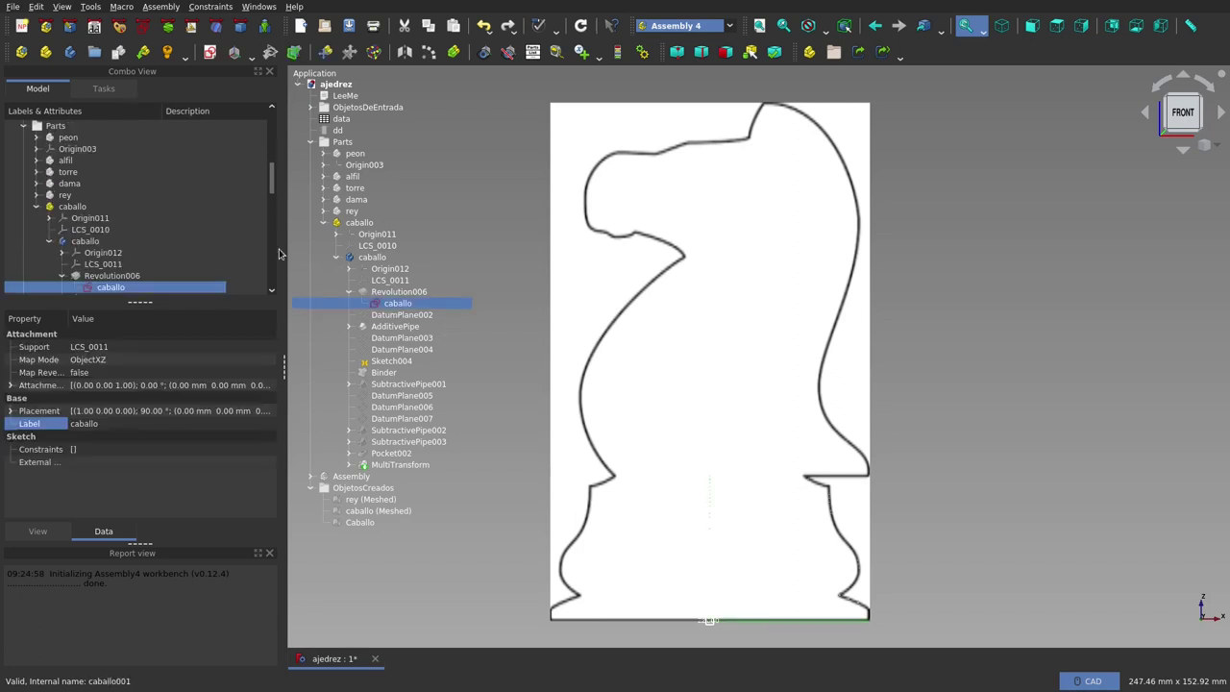
left_click(832, 564)
key("space")
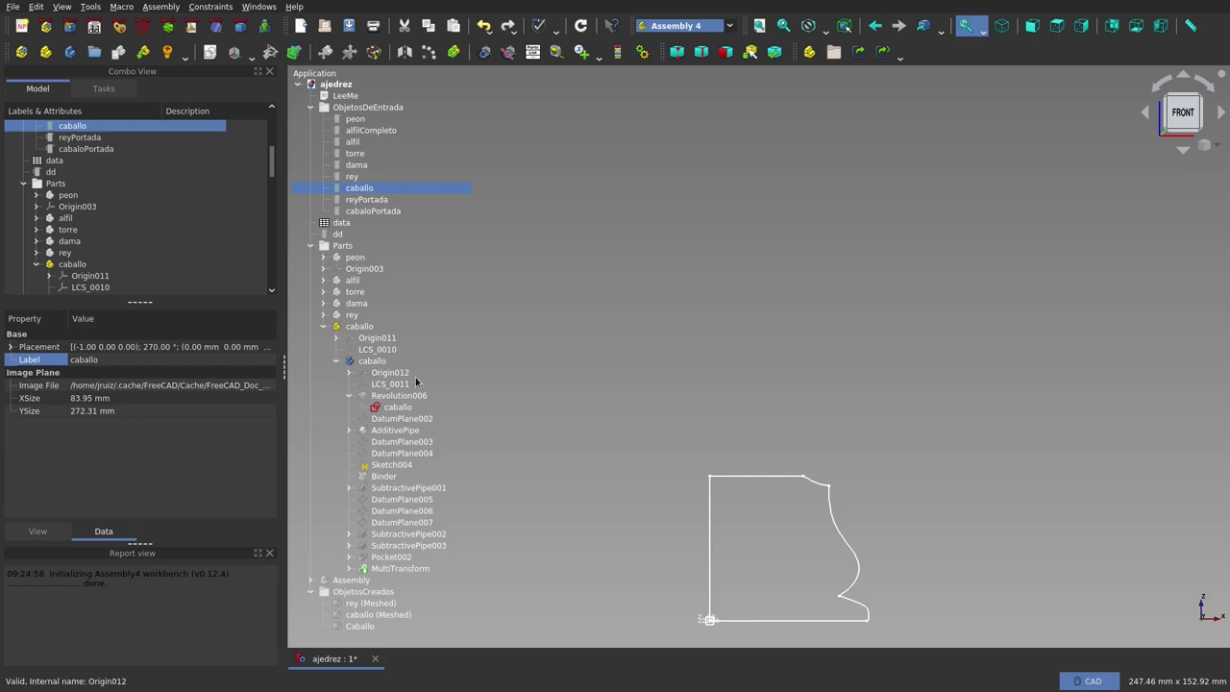
Step: Show the Revolution006 base solid, hide the caballo sketch, and select AdditivePipe's caballoCabeza sketch
left_click(394, 397)
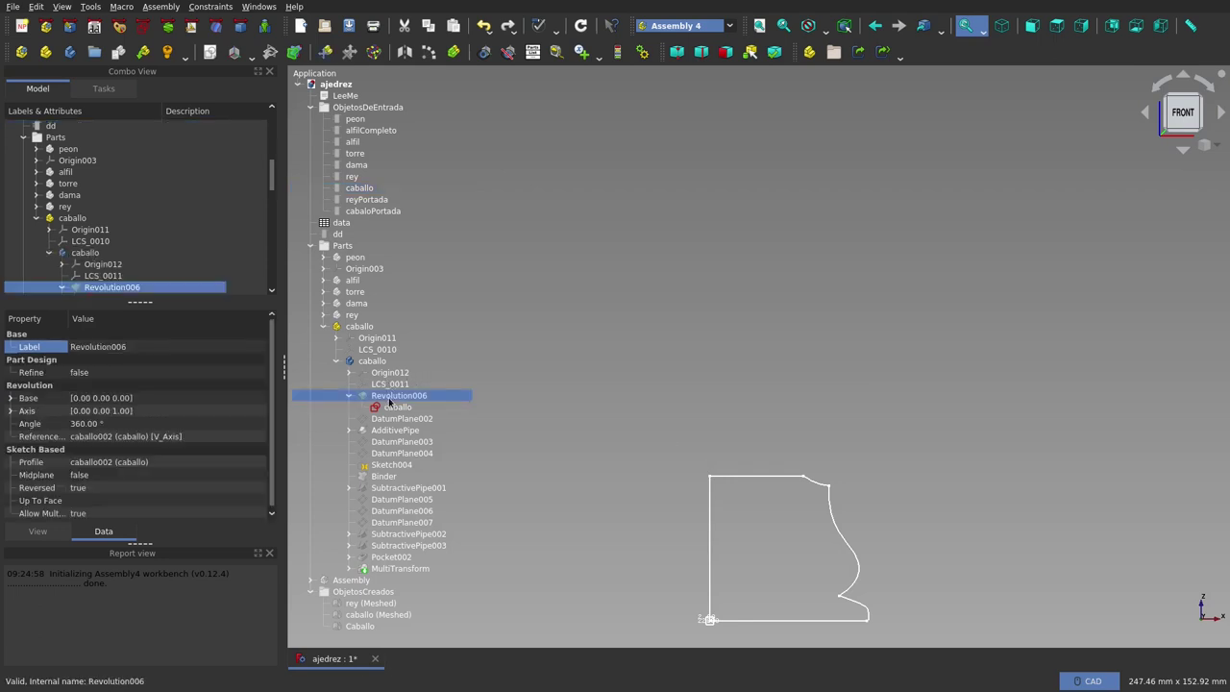
key("space")
scroll(675, 395, "down", 2)
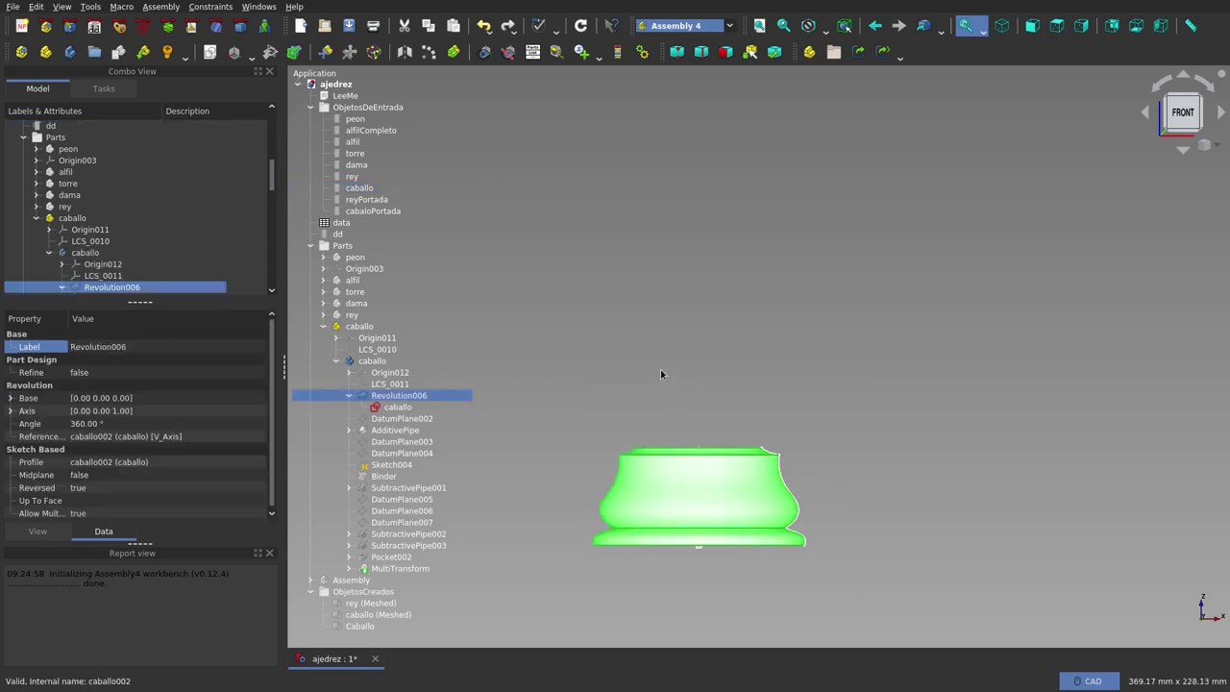
key("0")
left_click(396, 407)
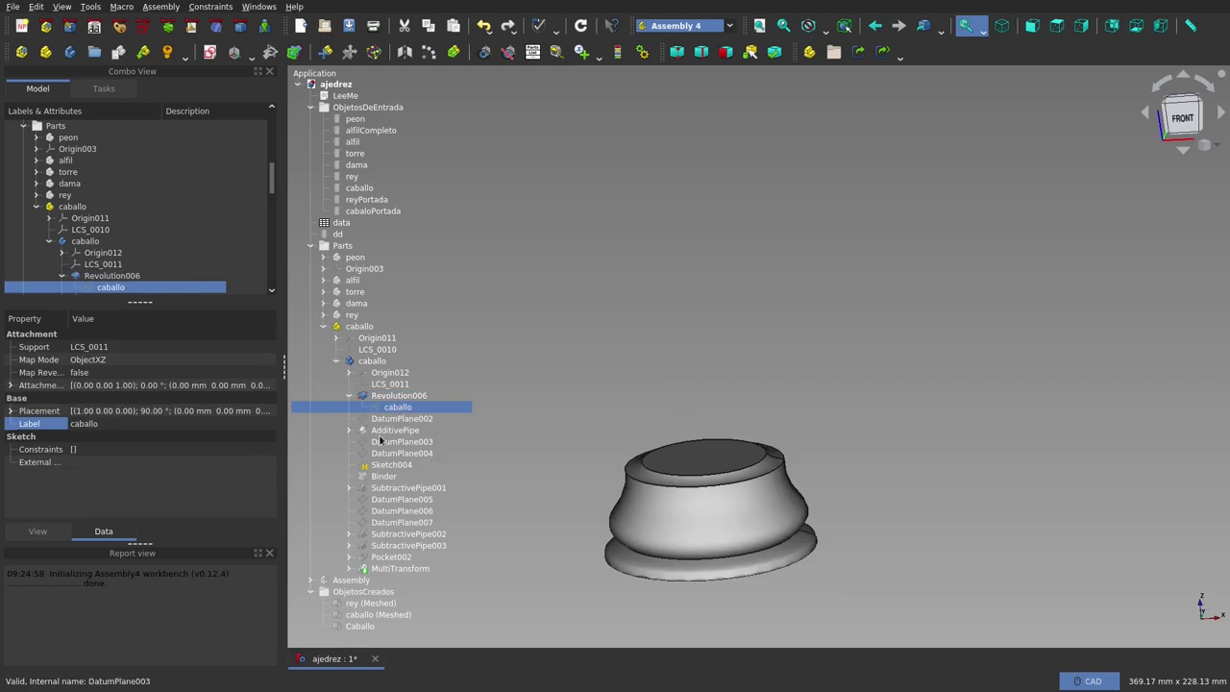
left_click(350, 430)
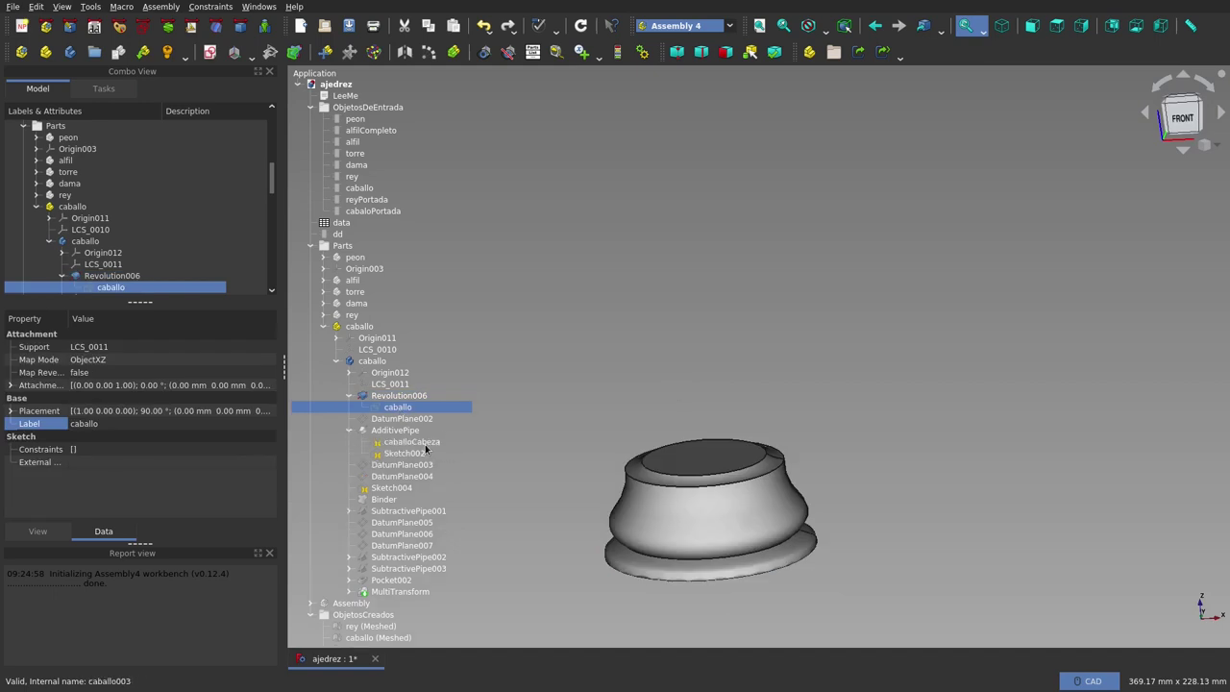
left_click(413, 441)
Step: Show the caballoCabeza head profile and orbit and zoom to check it from the side
key("space")
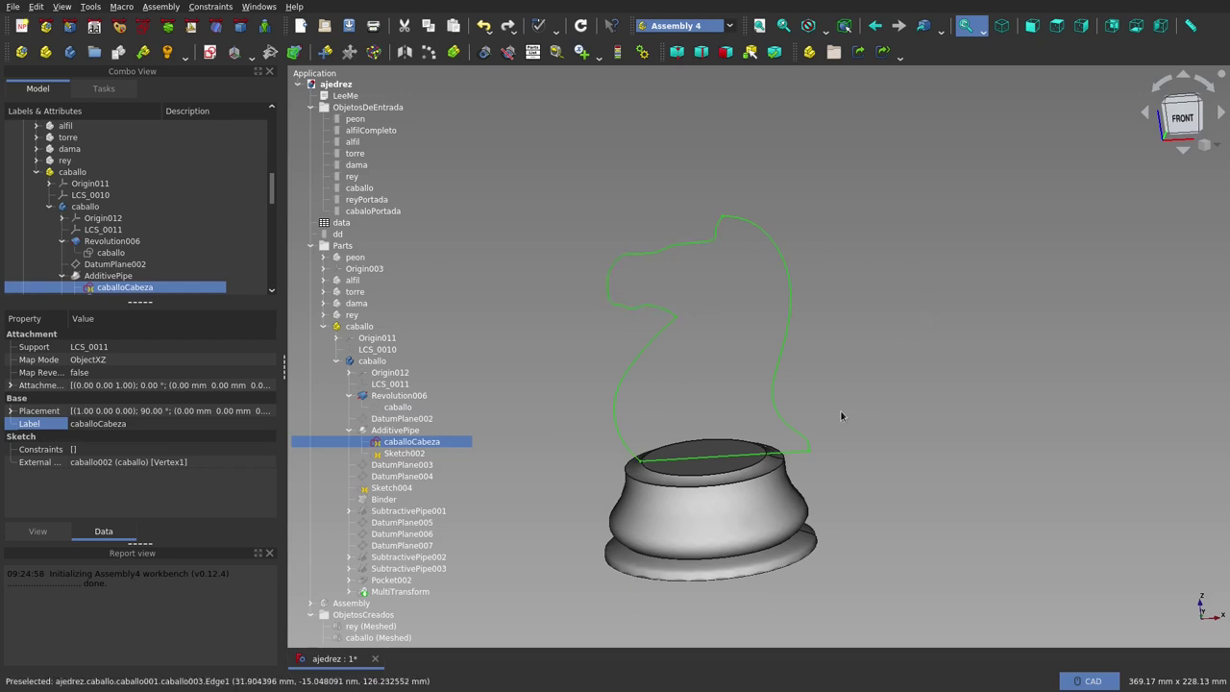
middle_click_drag(805, 387, 784, 339)
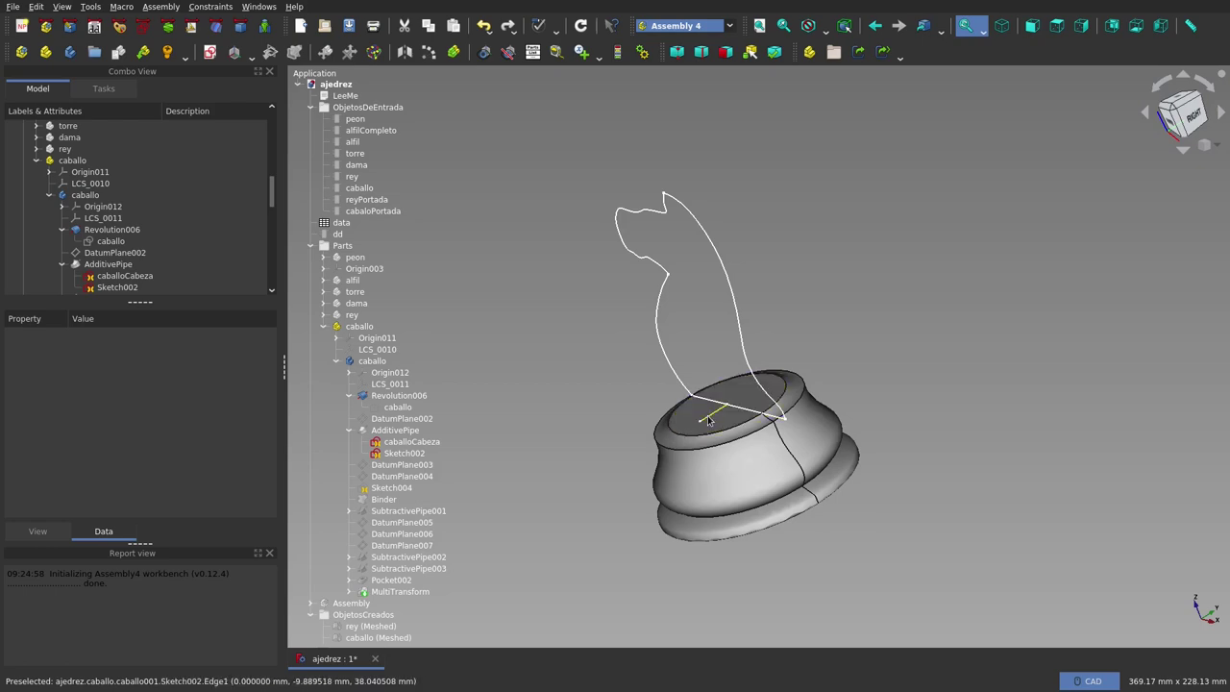
scroll(708, 420, "up", 10)
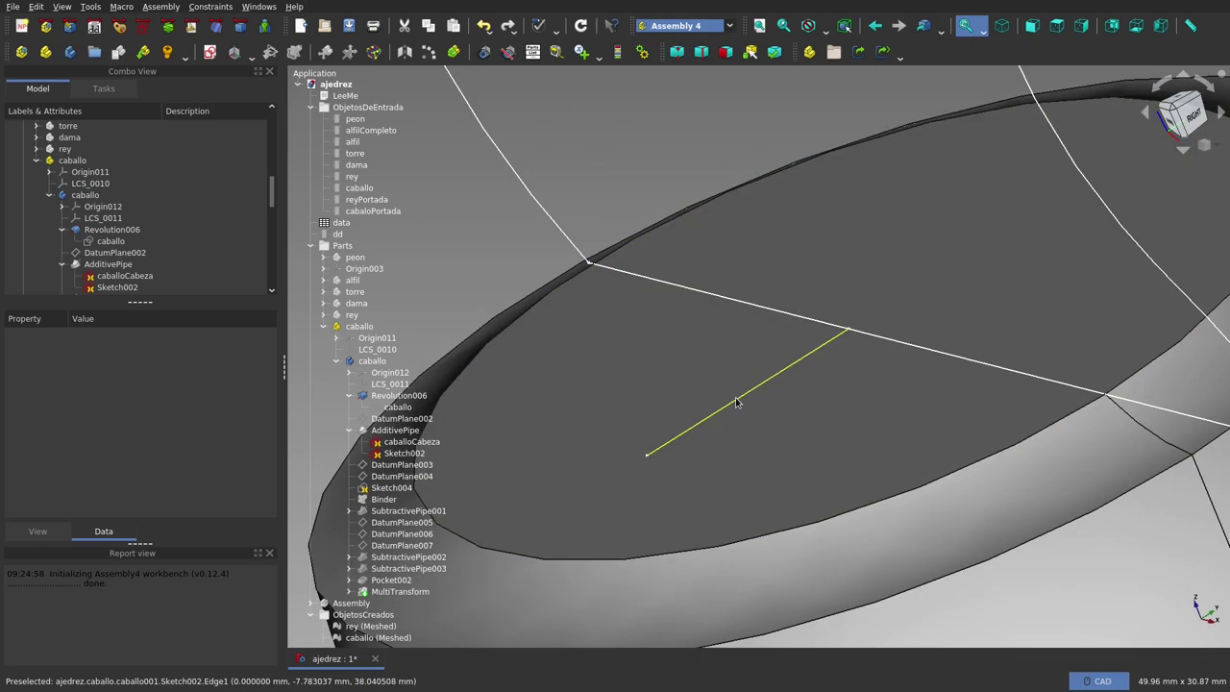
scroll(735, 403, "down", 8)
scroll(653, 409, "down", 2)
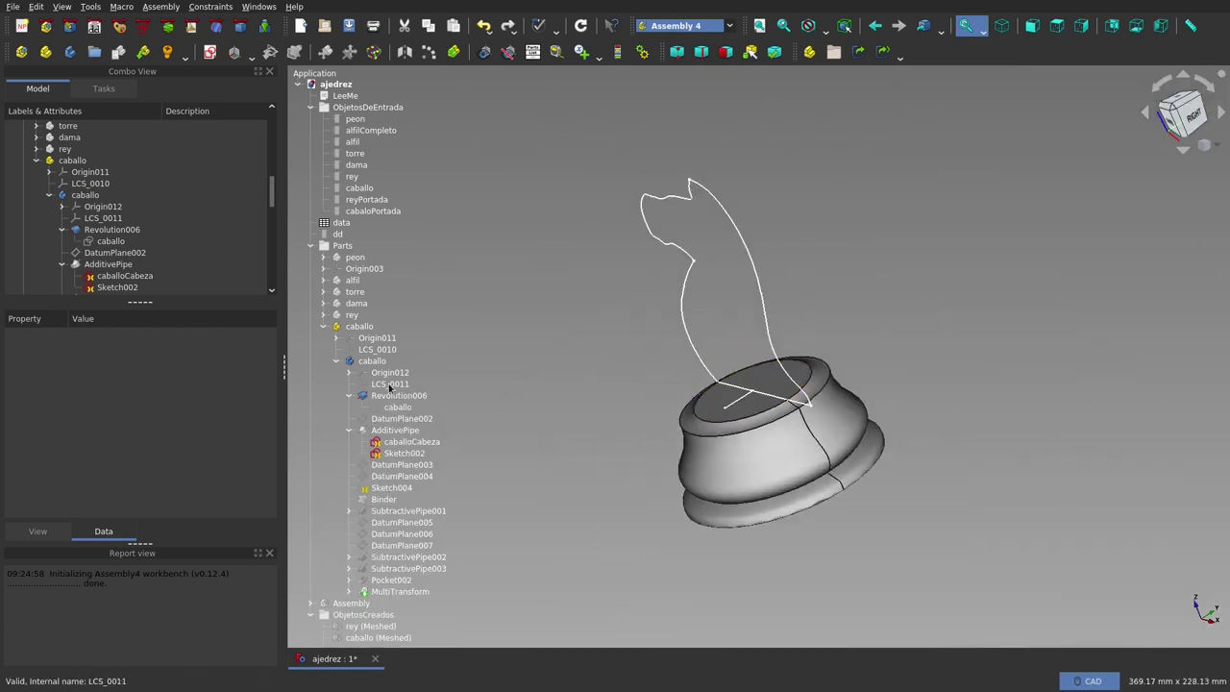
Step: Show the AdditivePipe head solid, select its caballoCabeza and Sketch002 sketches, and view from front
left_click(402, 431)
key("space")
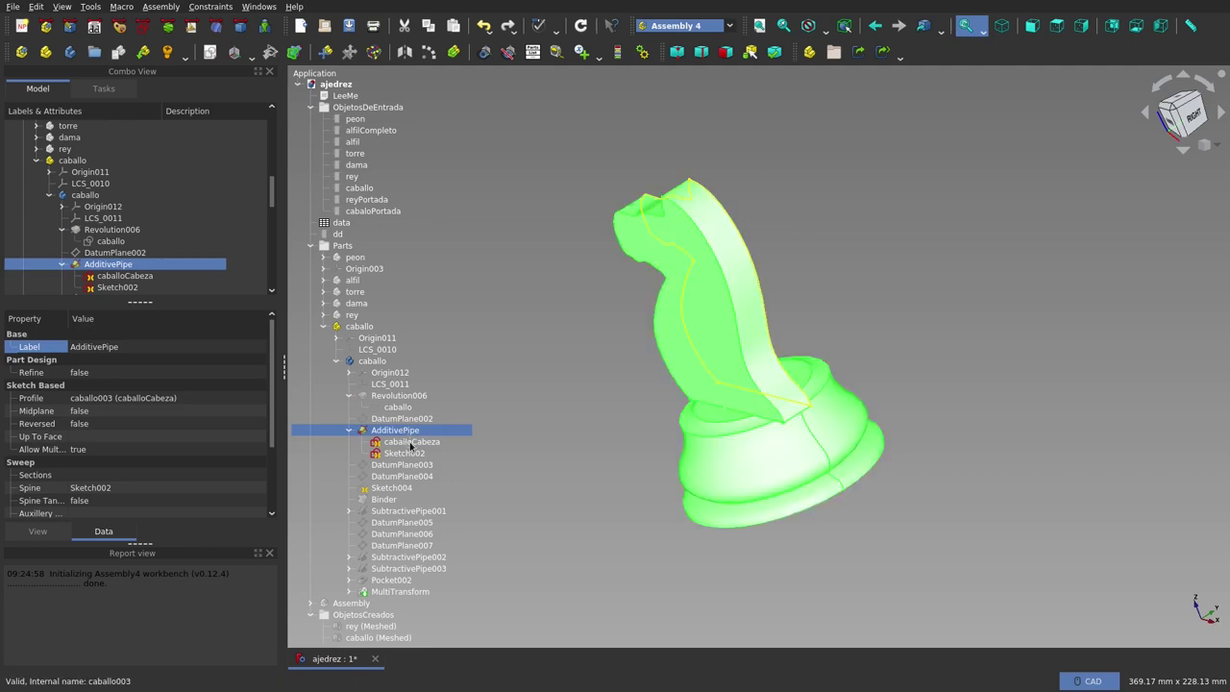
left_click(412, 442)
left_click(409, 454)
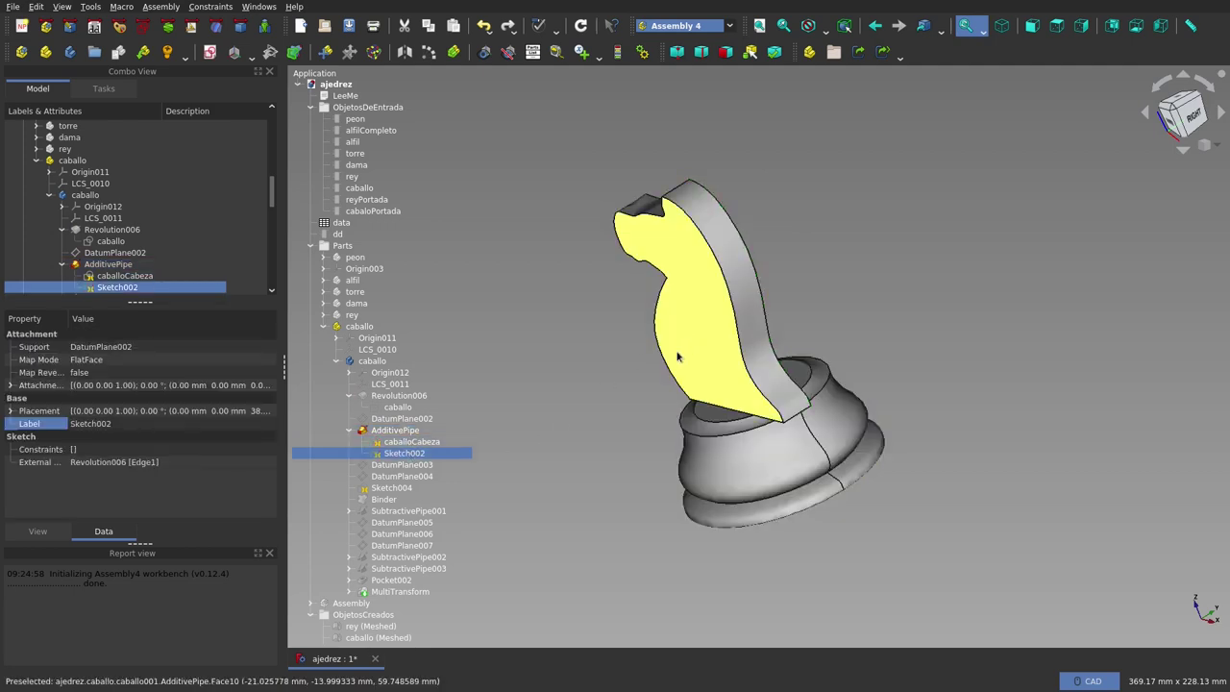
key("1")
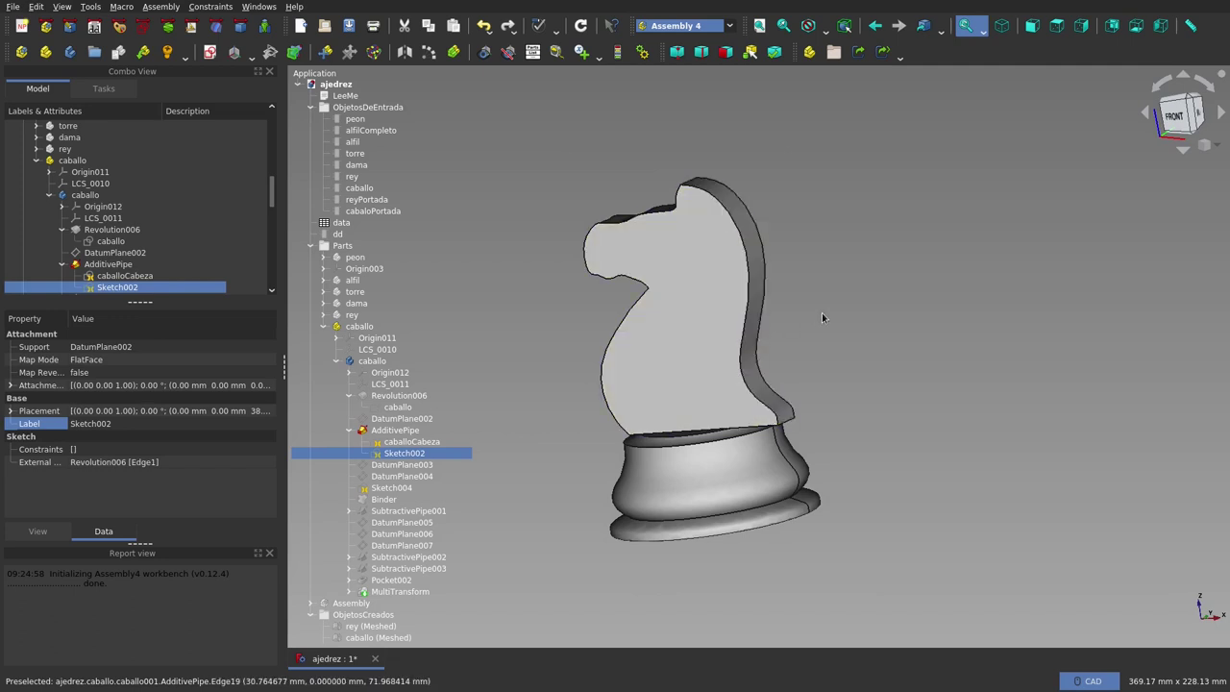
Step: Zoom in on the knight, change to Part Design, and return to the front view
scroll(756, 341, "down", 5)
mouse_move(826, 331)
middle_mouse_down()
mouse_move(835, 388)
mouse_move(884, 357)
mouse_move(938, 347)
middle_mouse_up()
scroll(851, 338, "up", 3)
scroll(801, 316, "up", 4)
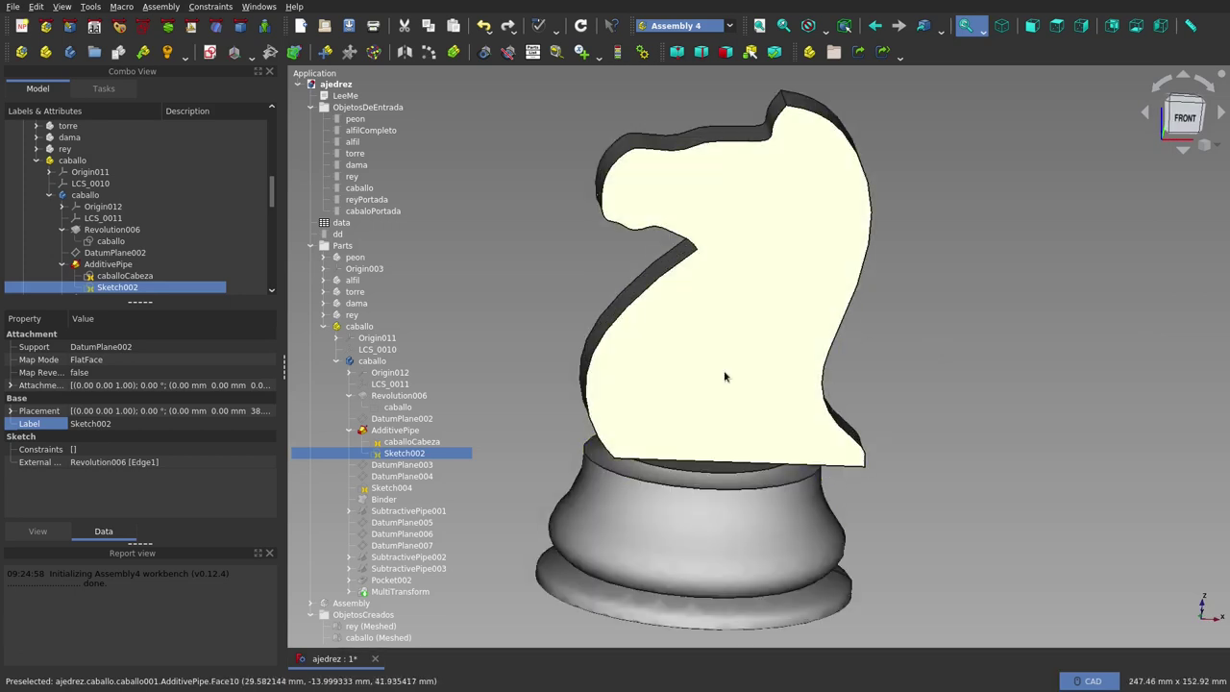
left_click(75, 31)
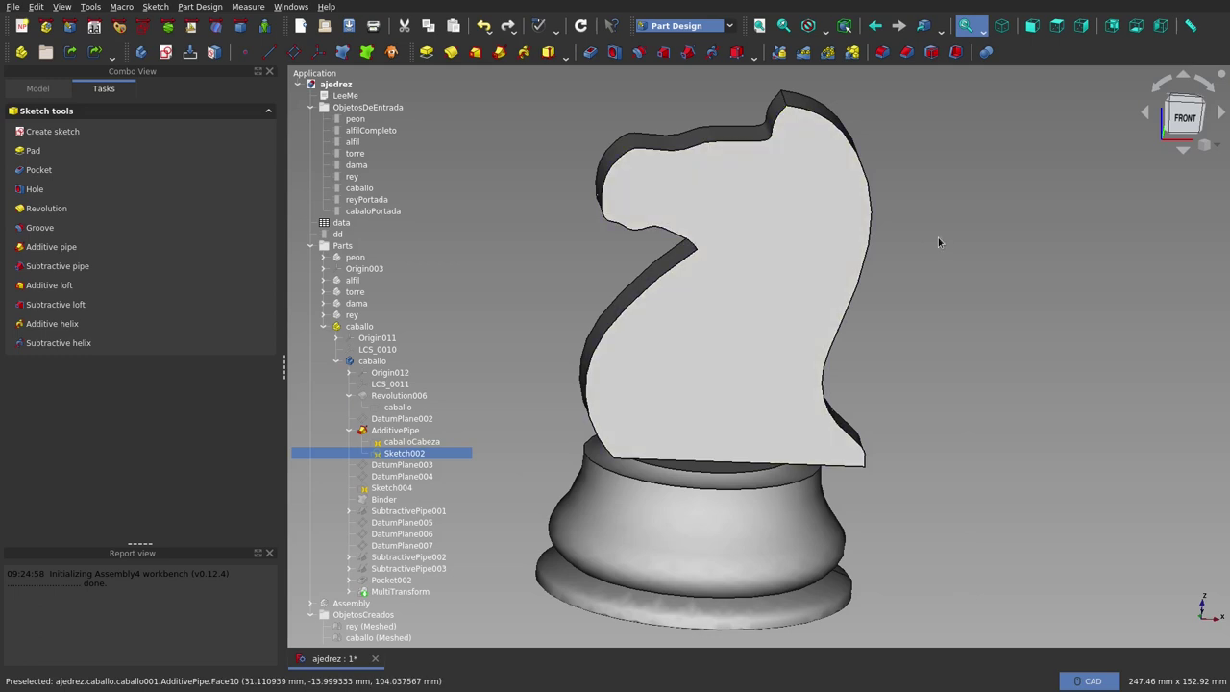
scroll(927, 238, "down", 2)
middle_click_drag(928, 257, 800, 275)
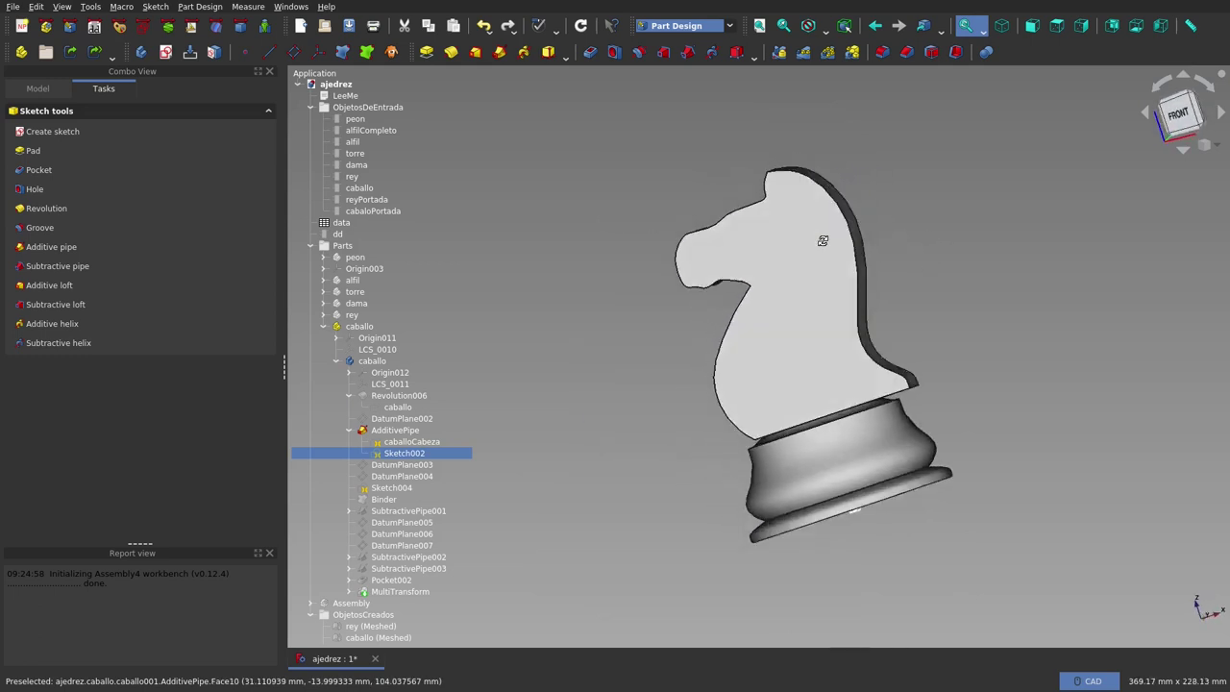
key("1")
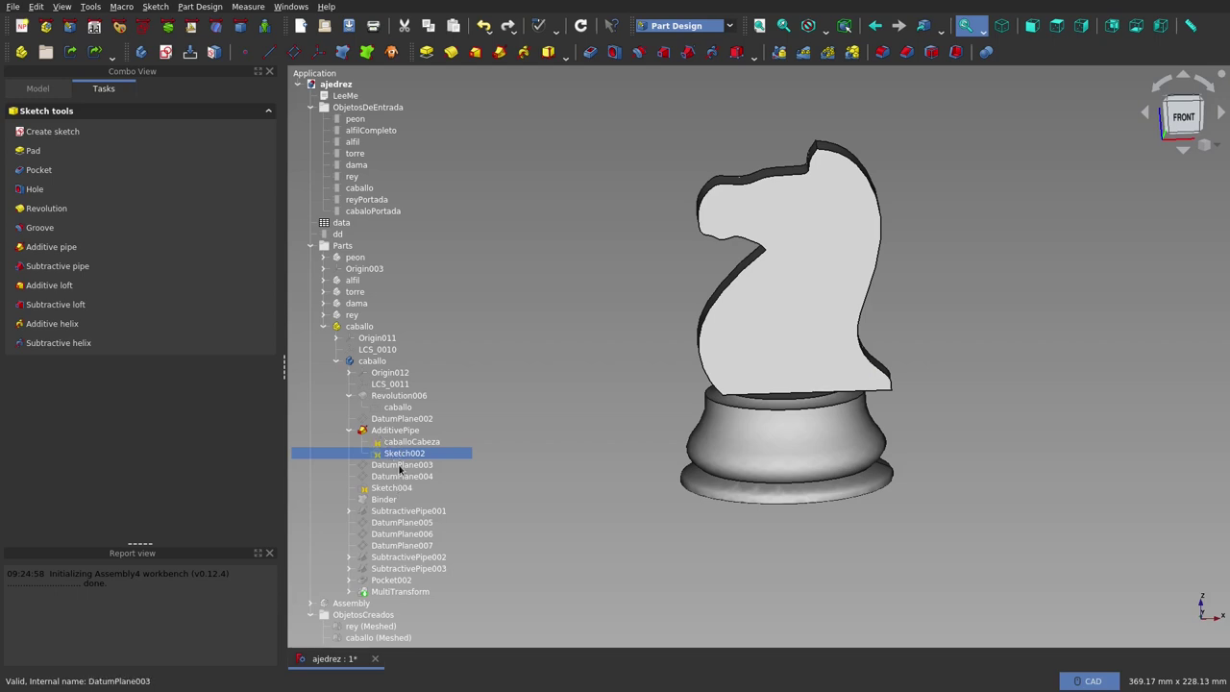
Step: Select DatumPlane003 and SubtractivePipe001's Sketch003, zooming and orbiting around the profile sketch
left_click(400, 467)
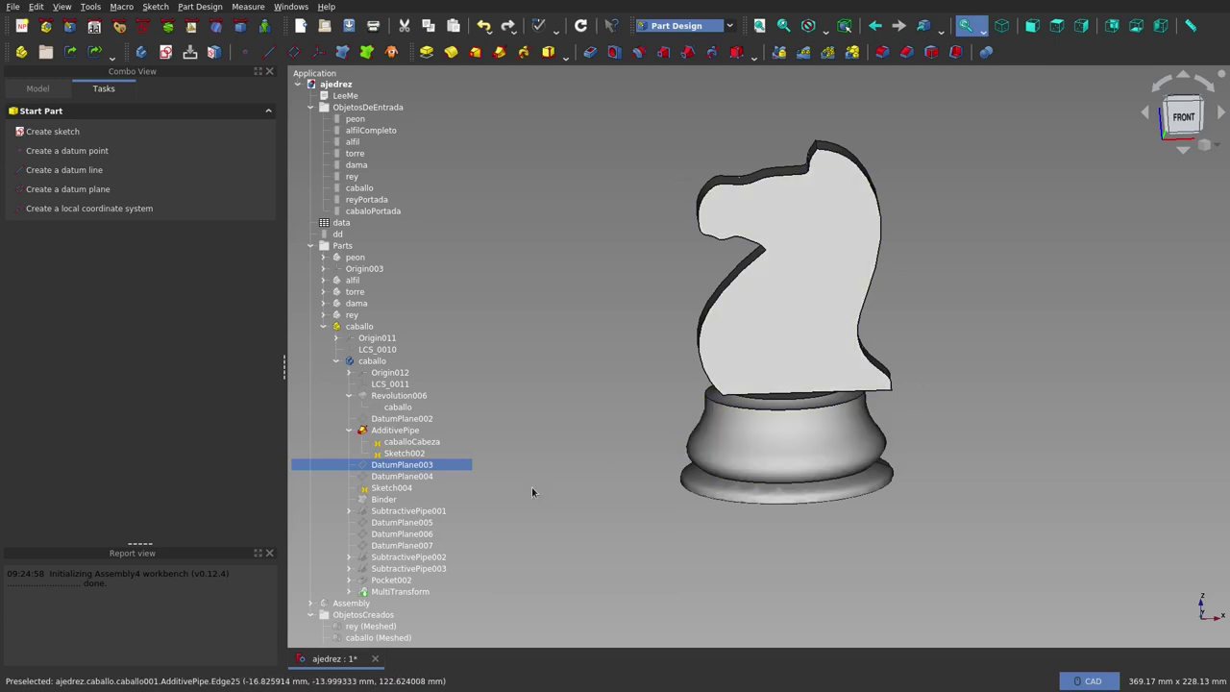
left_click(349, 511)
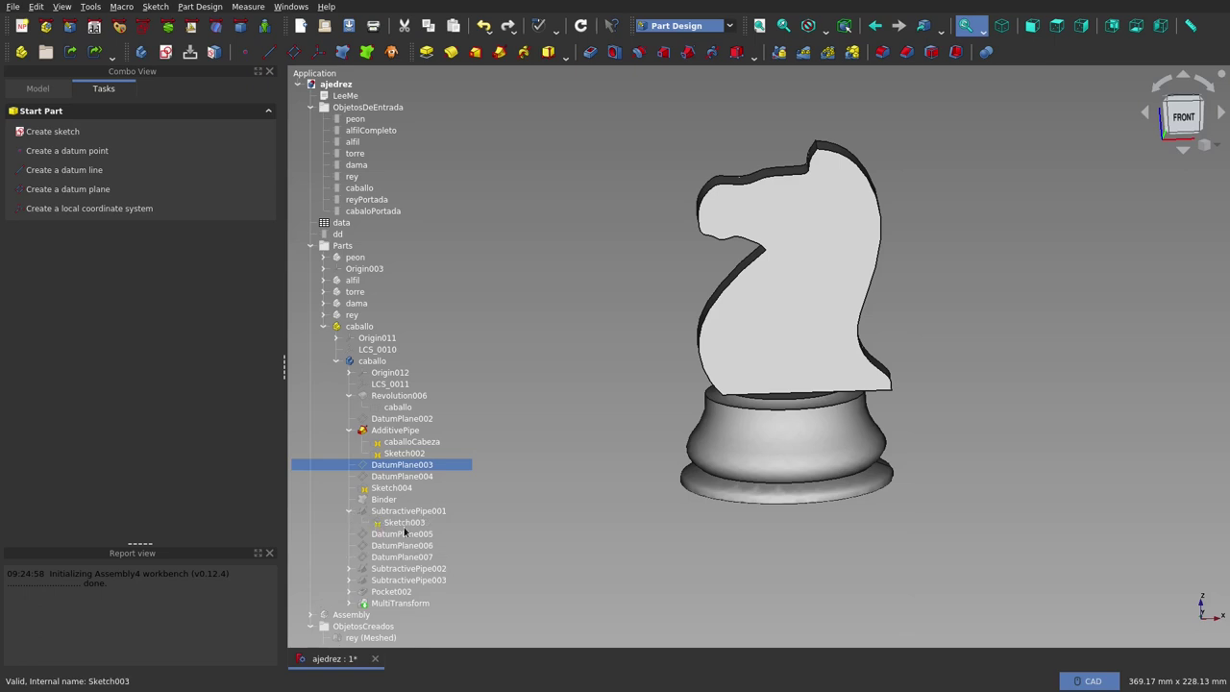
left_click(404, 523)
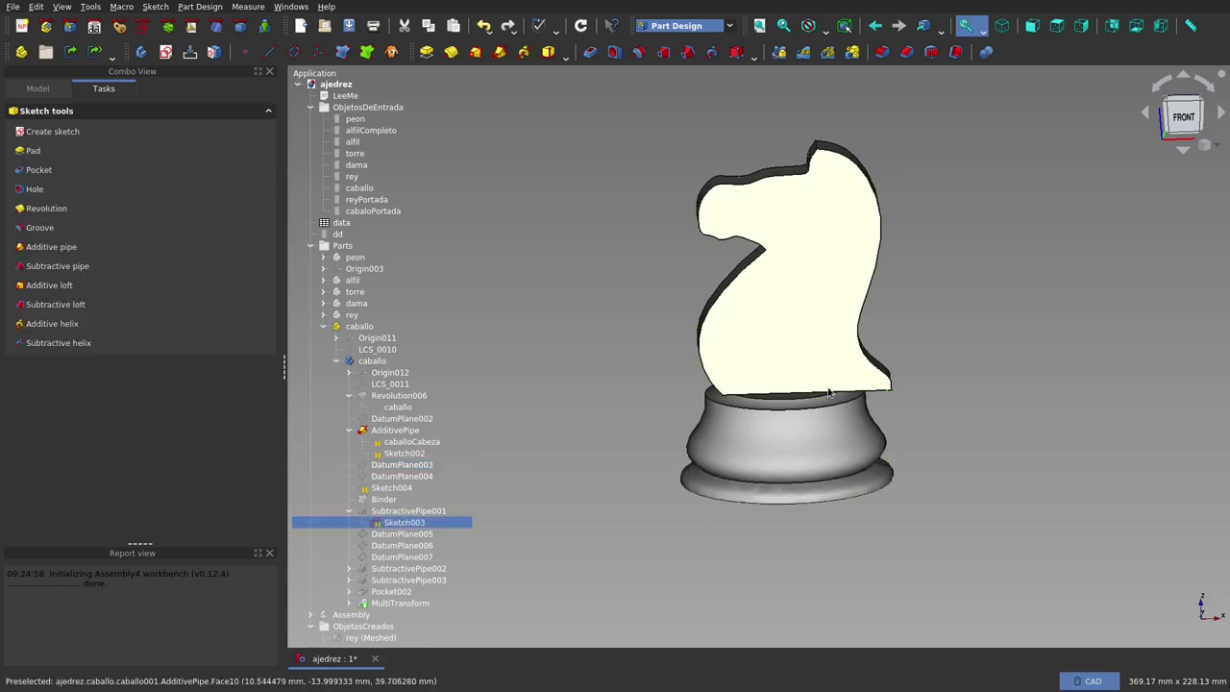
scroll(978, 415, "up", 5)
scroll(978, 415, "up", 5)
scroll(1000, 354, "down", 2)
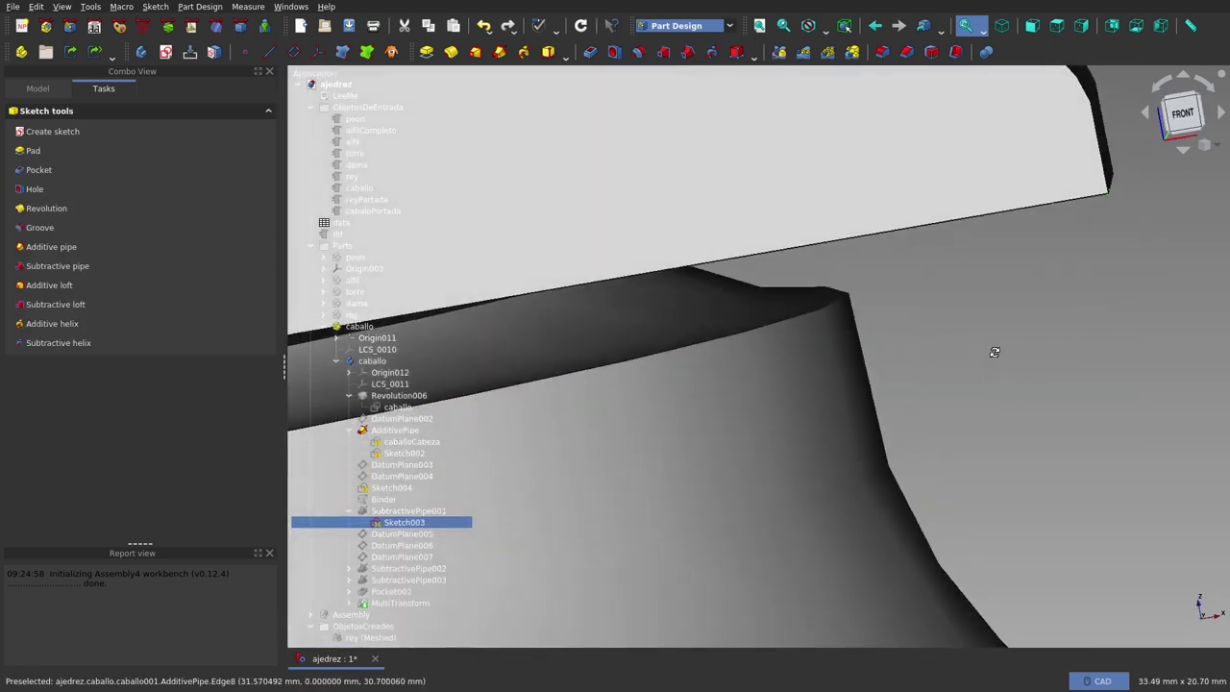
scroll(1008, 368, "down", 2)
scroll(864, 413, "down", 2)
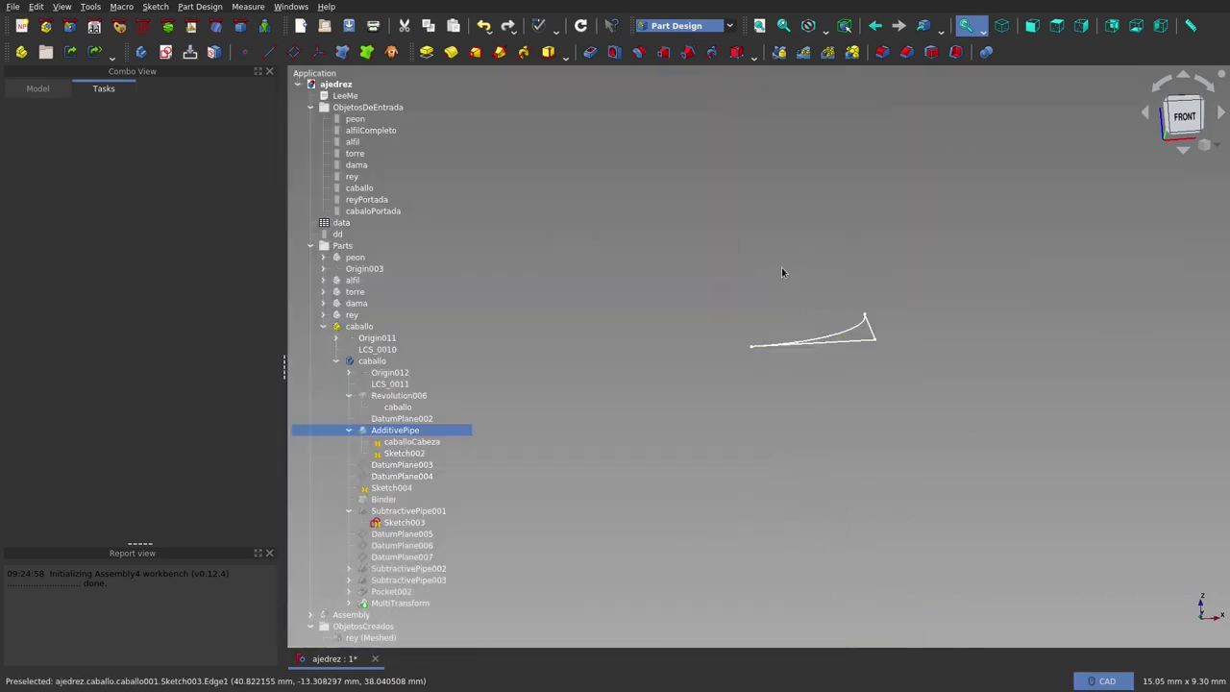
mouse_move(754, 369)
middle_mouse_down()
mouse_move(782, 406)
mouse_move(777, 381)
middle_mouse_up()
Step: Frame the profile sketch from the top, toggle AdditivePipe on and off, and orbit to an angled view
left_click(759, 26)
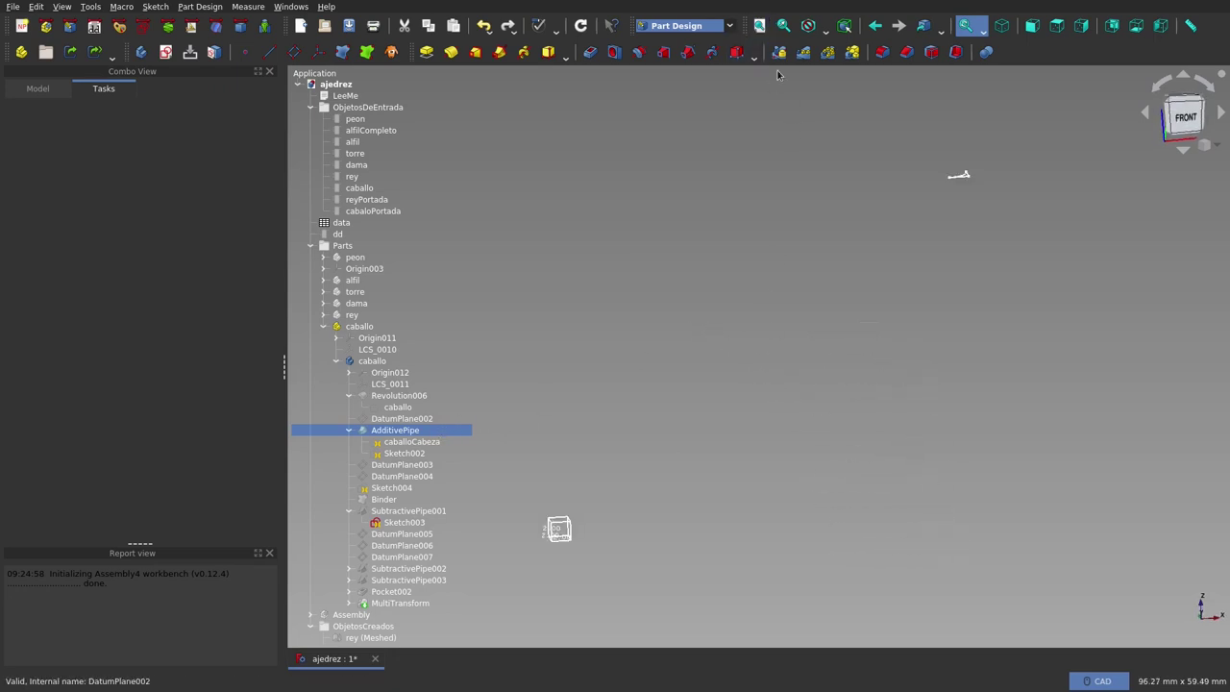
key("v")
key("s")
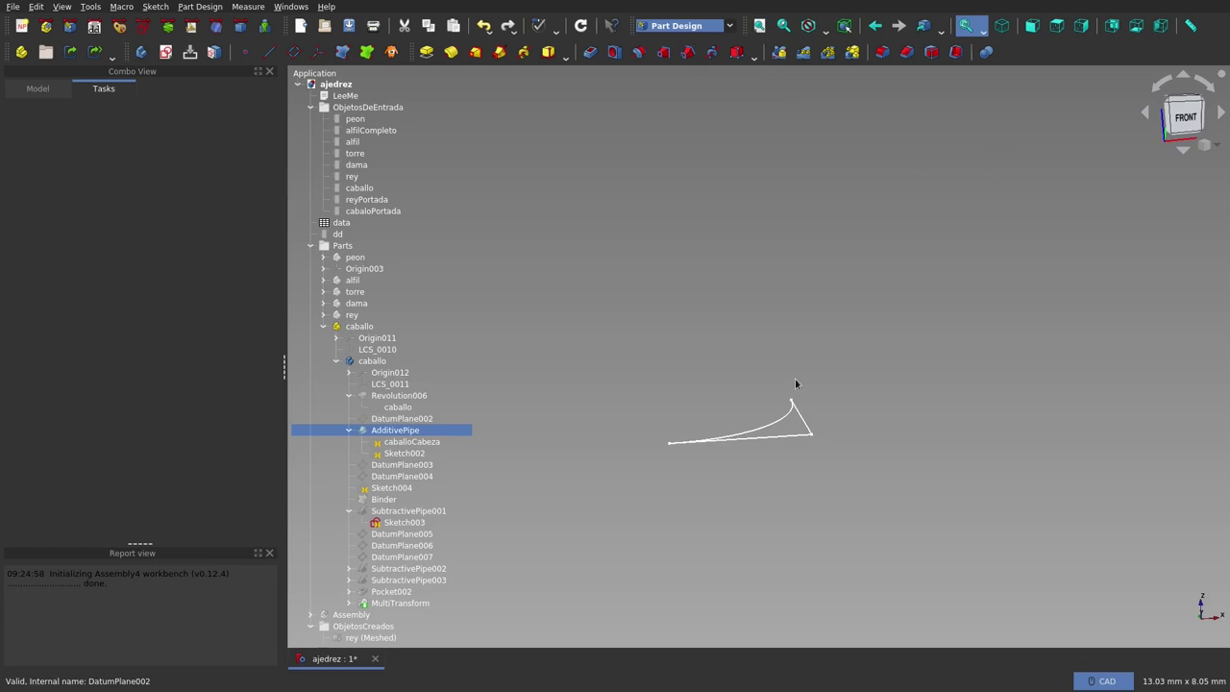
scroll(795, 383, "up", 4)
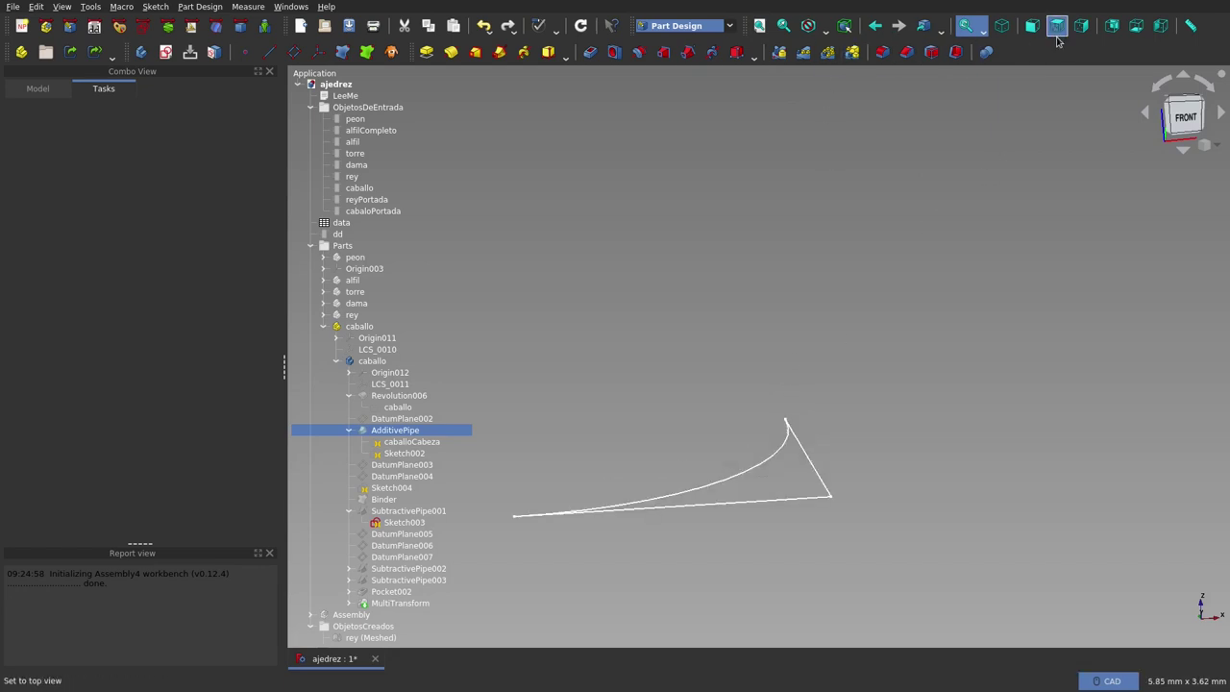
left_click(1054, 31)
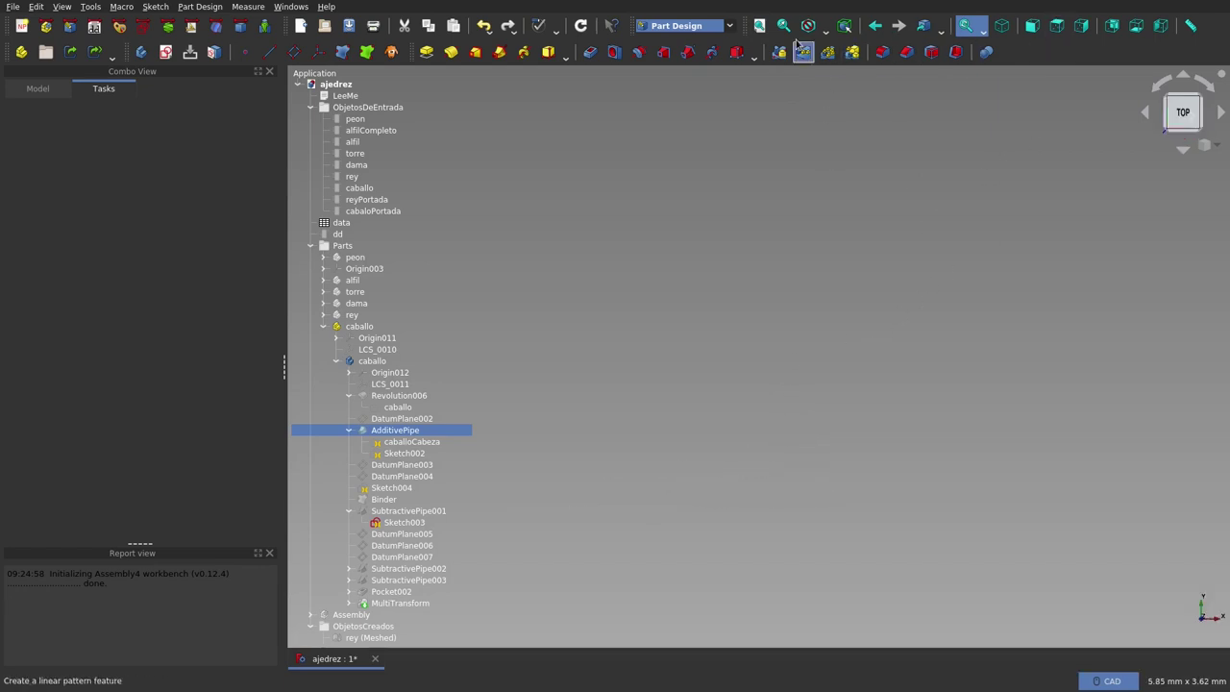
left_click(760, 26)
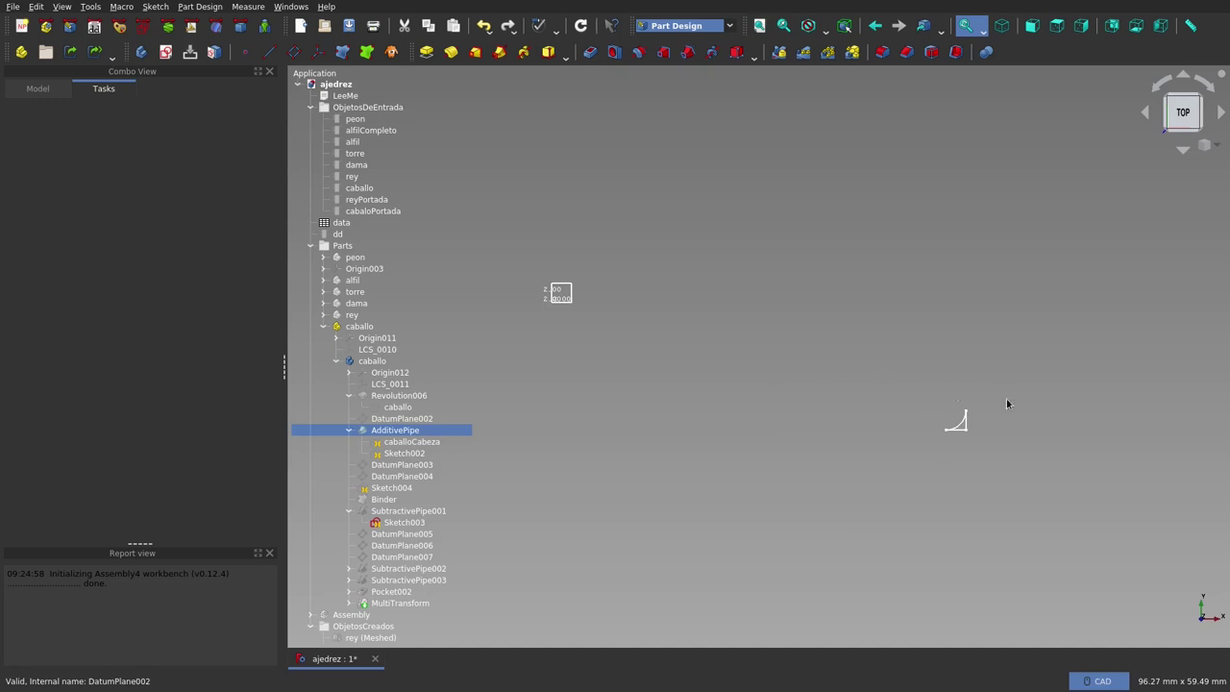
key("space")
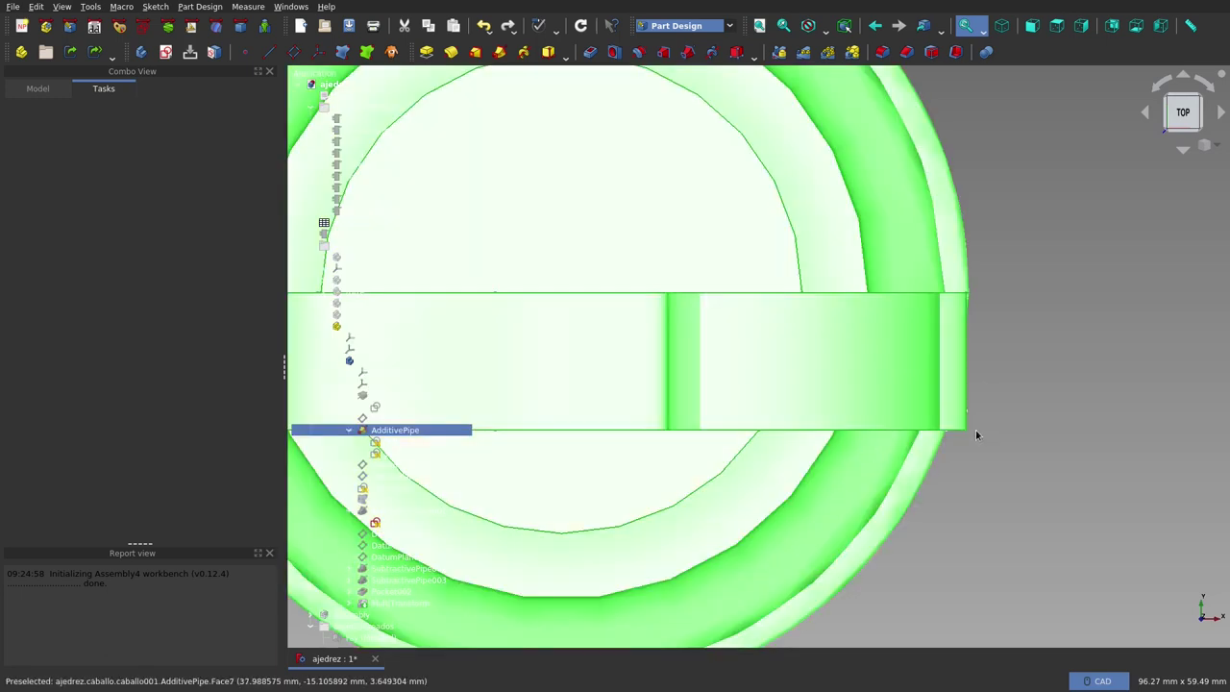
key("space")
mouse_move(677, 494)
middle_mouse_down()
mouse_move(681, 439)
mouse_move(714, 410)
mouse_move(714, 377)
mouse_move(779, 407)
mouse_move(776, 416)
middle_mouse_up()
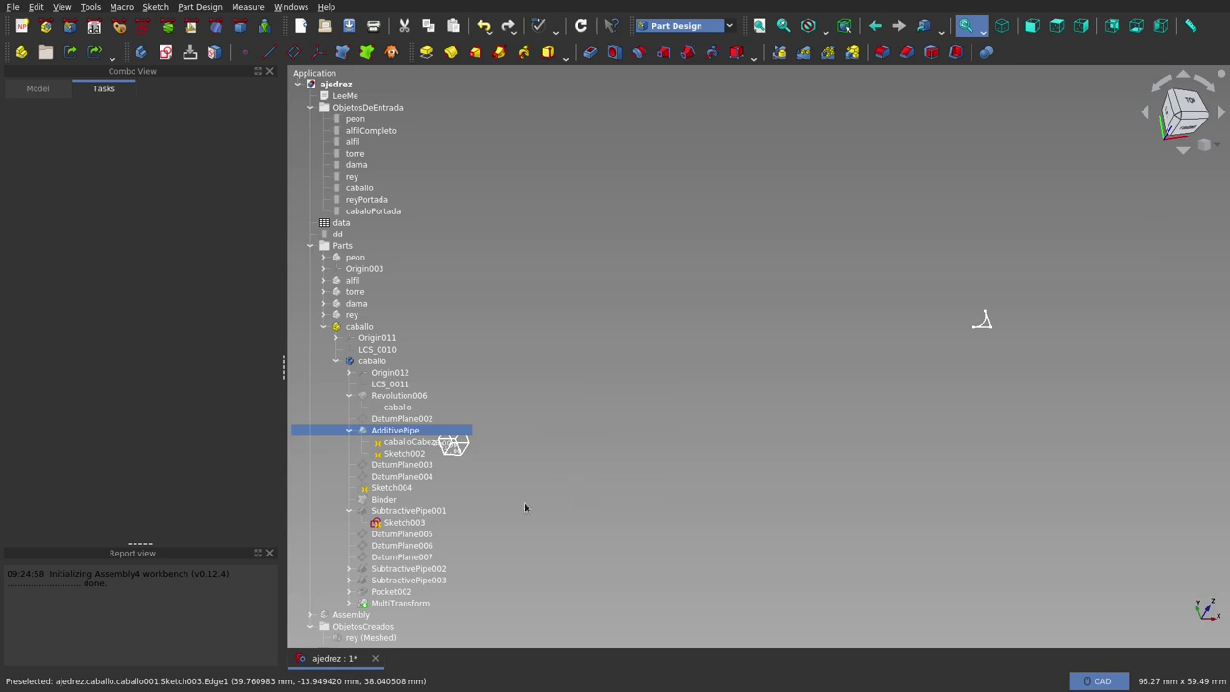
Step: Select AdditivePipe, view from the front zoomed on the base, then select Sketch004 and orbit to the joint
left_click(404, 452)
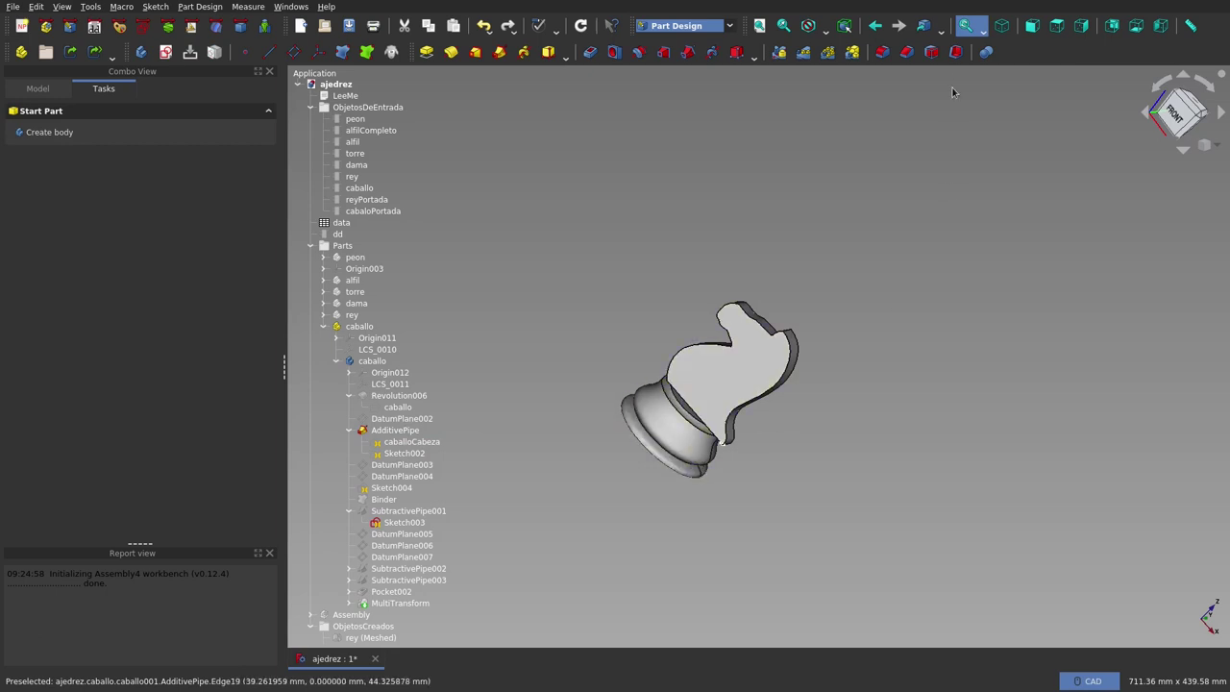
left_click(1028, 30)
scroll(708, 442, "up", 3)
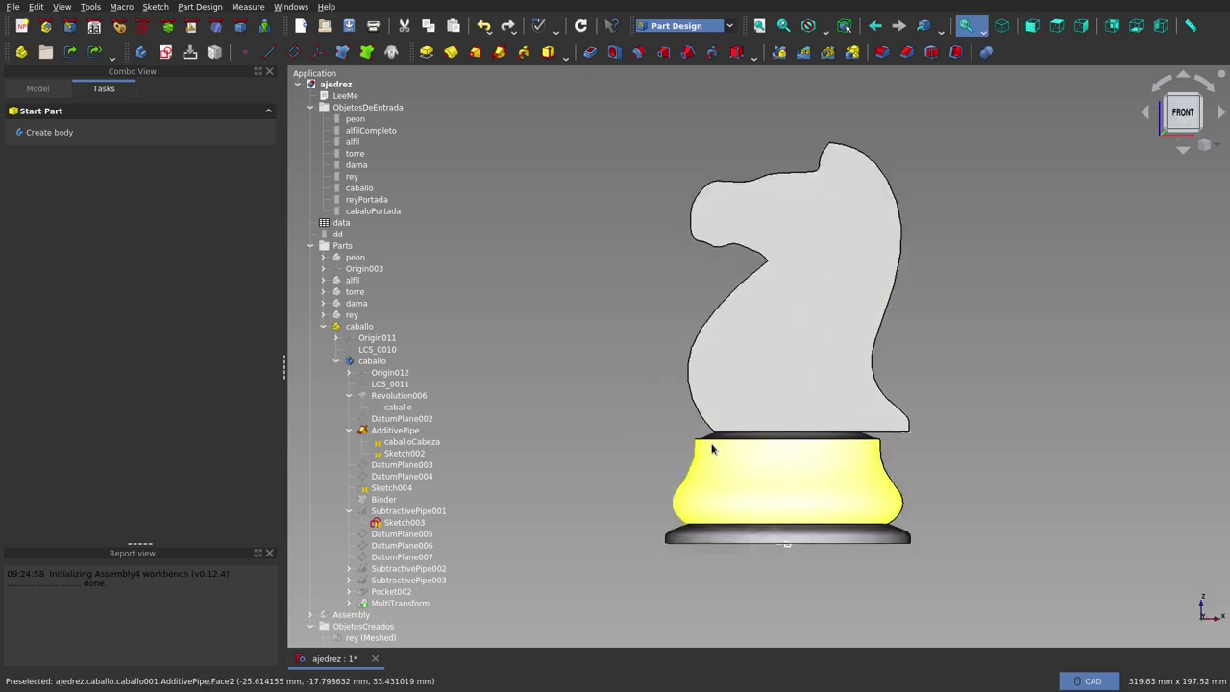
scroll(708, 439, "up", 5)
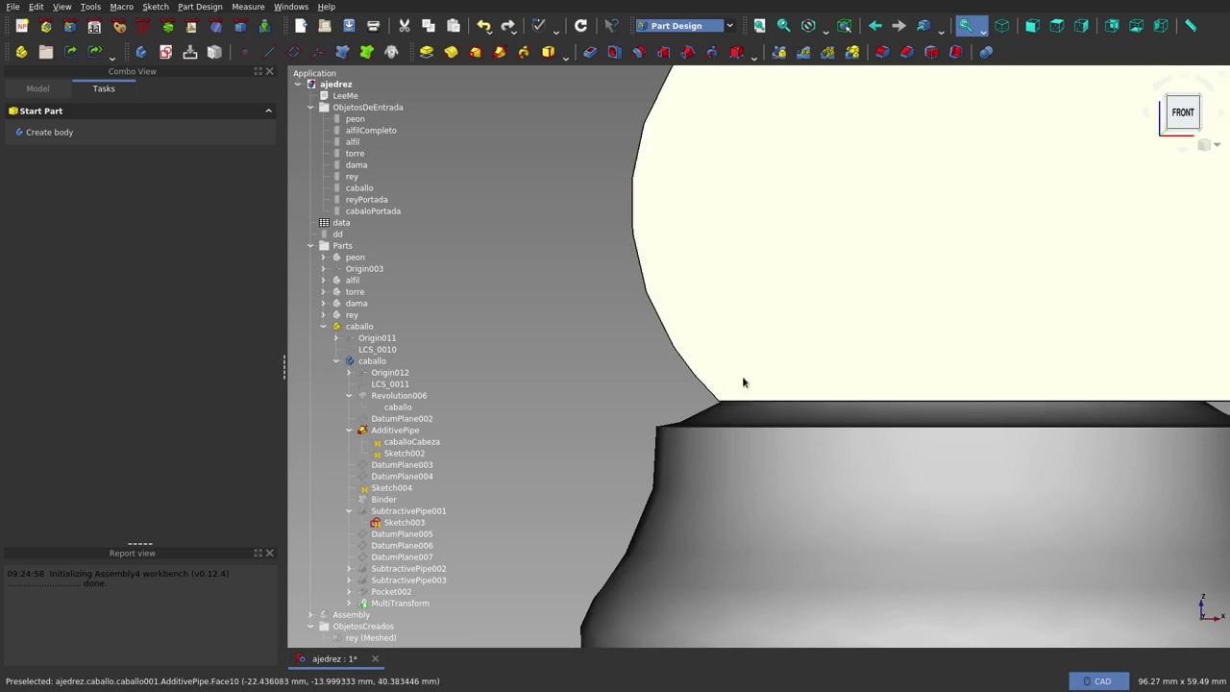
left_click(417, 487)
mouse_move(713, 398)
middle_mouse_down()
mouse_move(793, 411)
mouse_move(772, 416)
middle_mouse_up()
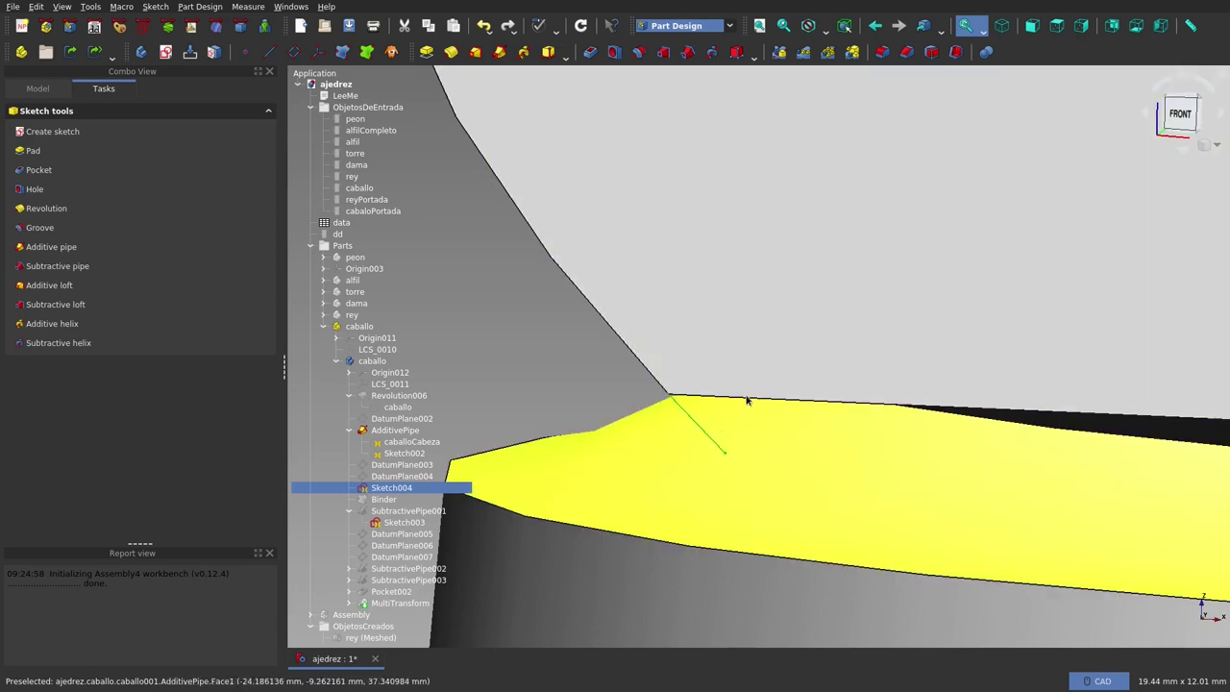
Step: Hide the knight solid to reveal the path curve, zooming out and back in
scroll(730, 405, "down", 2)
scroll(730, 406, "down", 2)
scroll(732, 406, "down", 2)
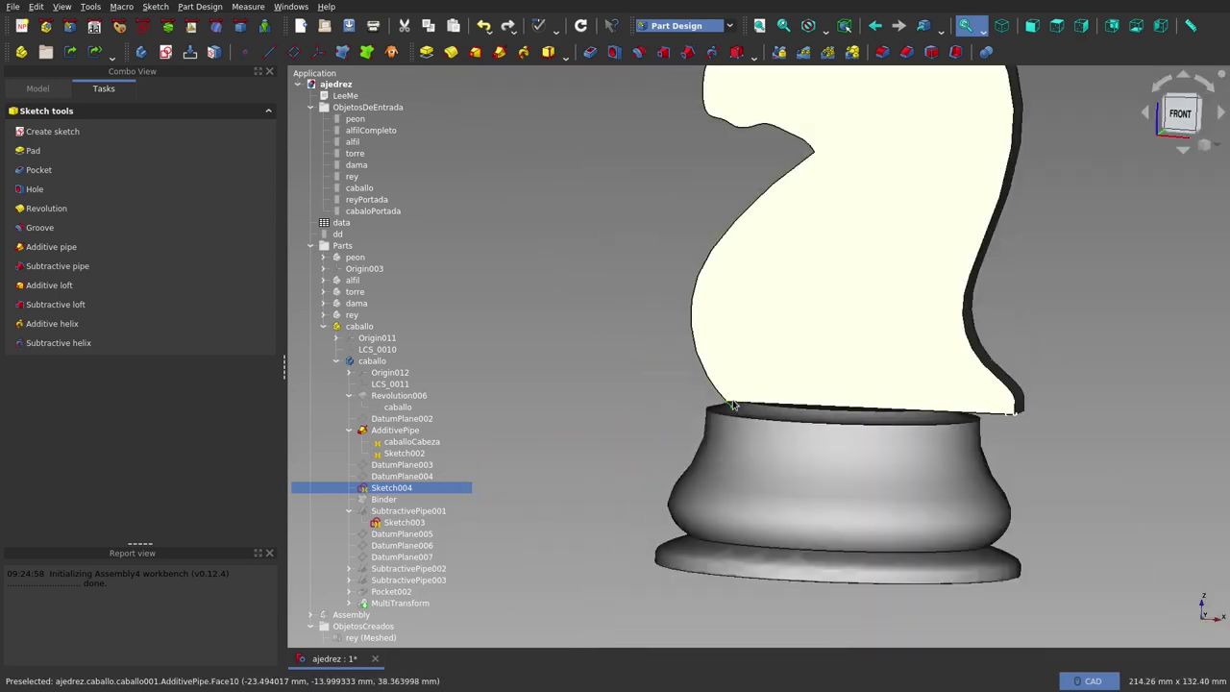
key("space")
scroll(810, 467, "up", 3)
scroll(826, 470, "up", 1)
scroll(822, 495, "up", 2)
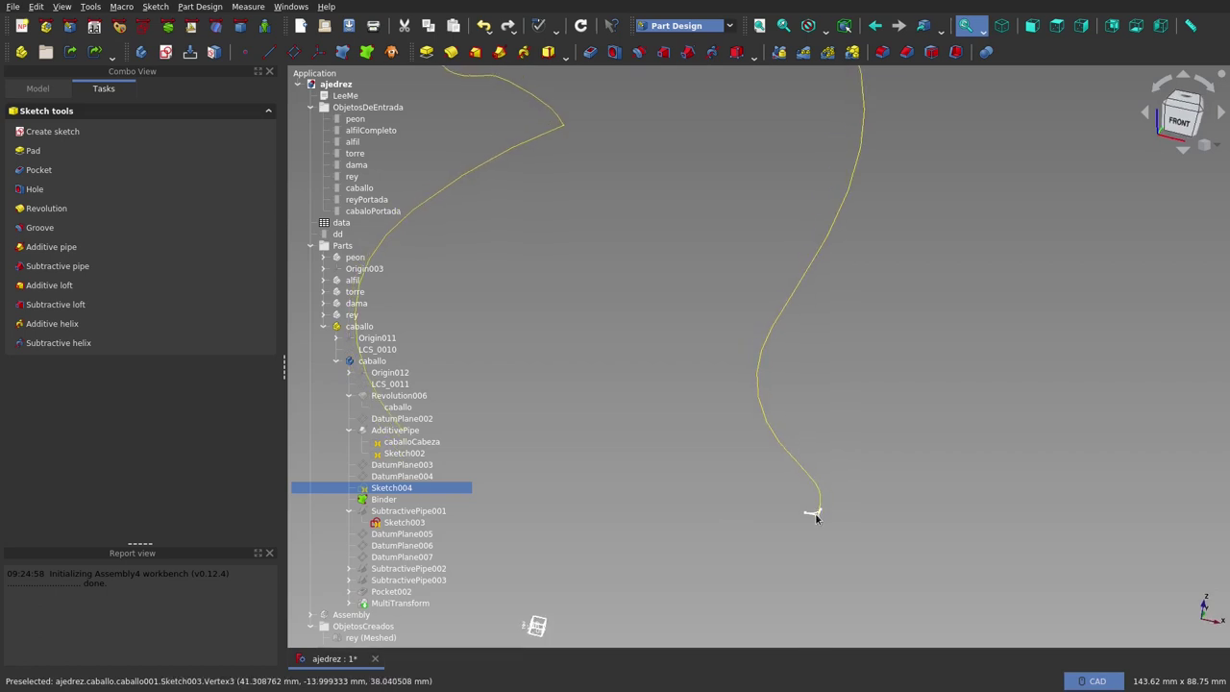
scroll(815, 516, "down", 3)
scroll(835, 496, "down", 2)
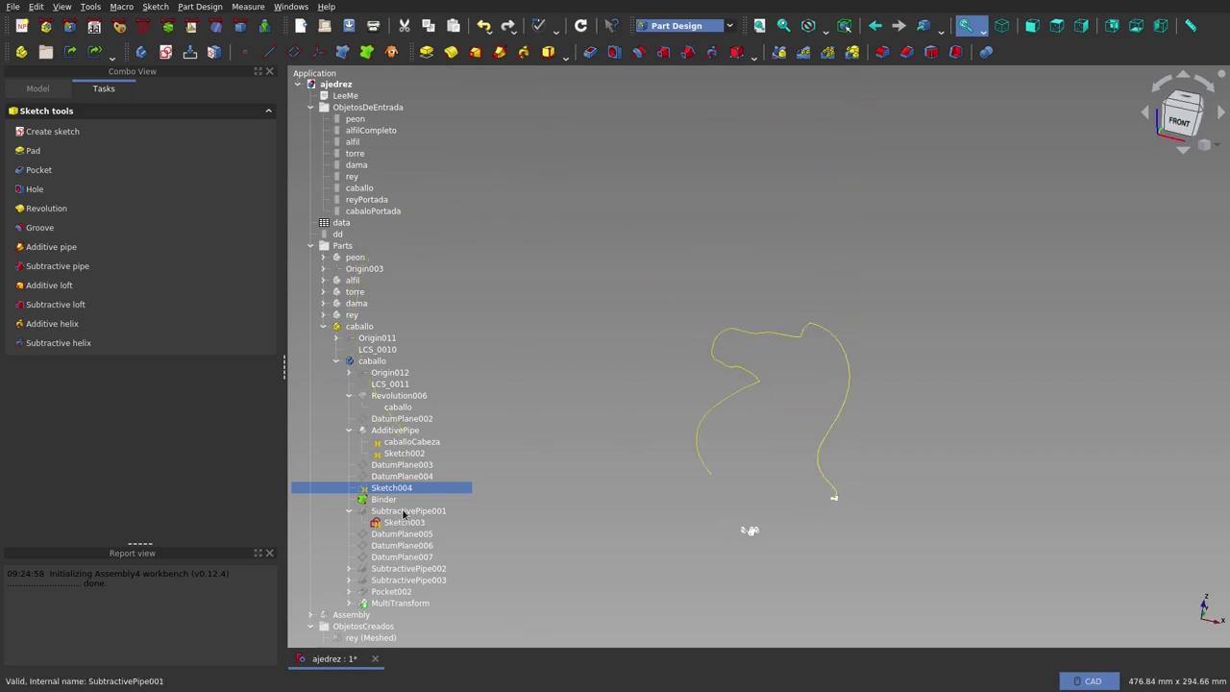
Step: Show the knight as cut by SubtractivePipe001 and zoom in from a near-front view
left_click(402, 512)
key("space")
scroll(823, 475, "up", 2)
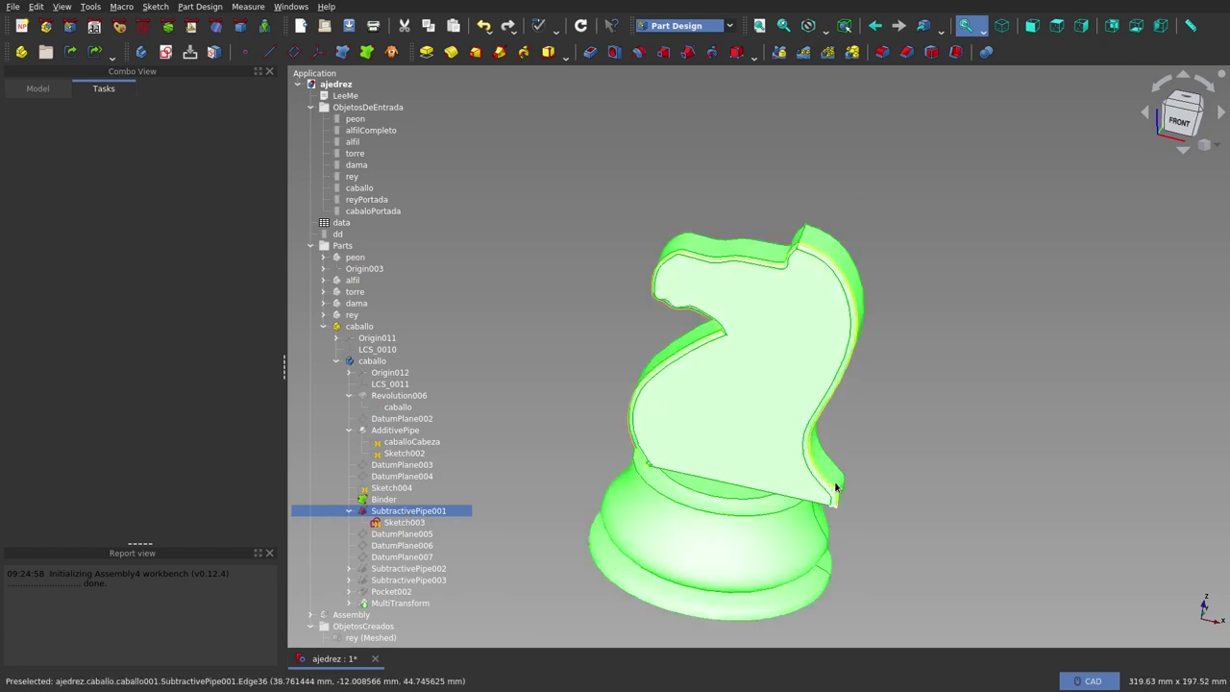
middle_click_drag(824, 476, 772, 440)
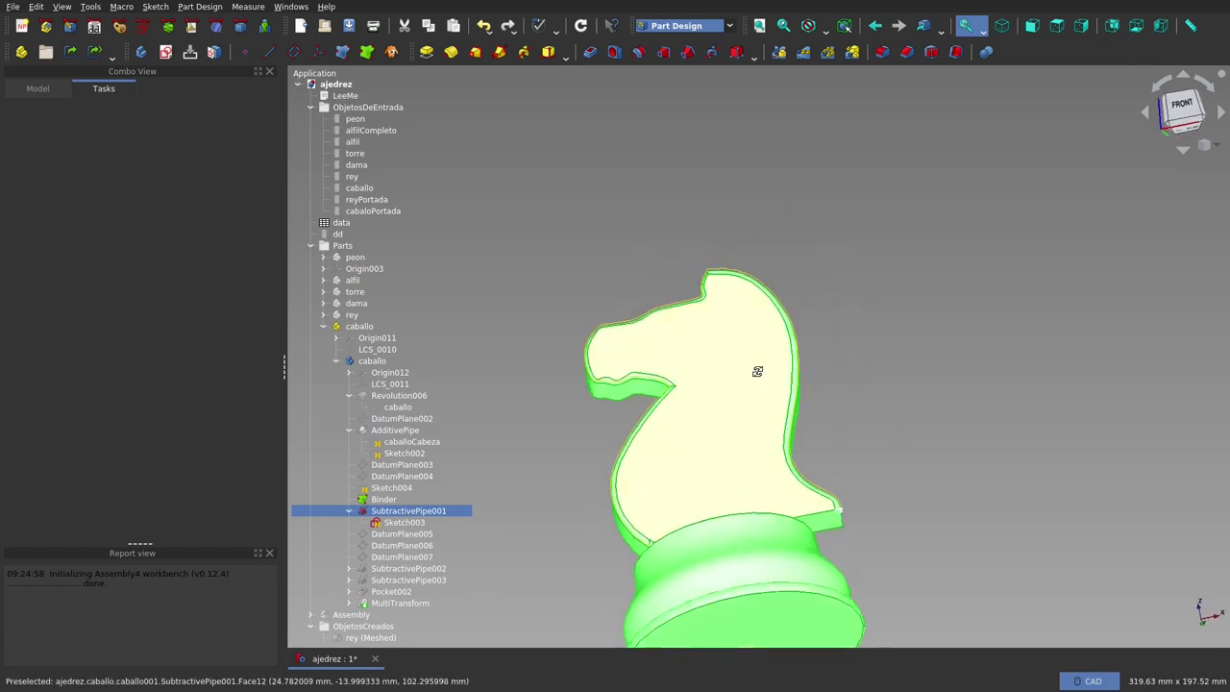
scroll(771, 529, "down", 1)
scroll(763, 543, "up", 2)
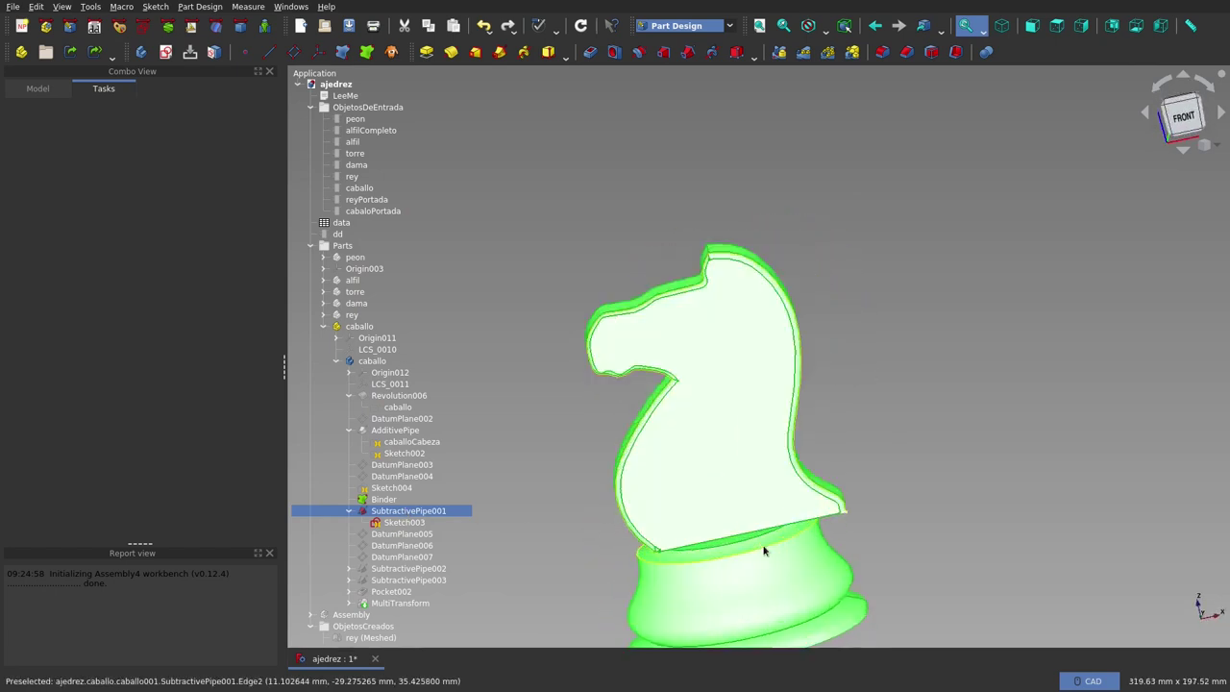
scroll(765, 552, "up", 3)
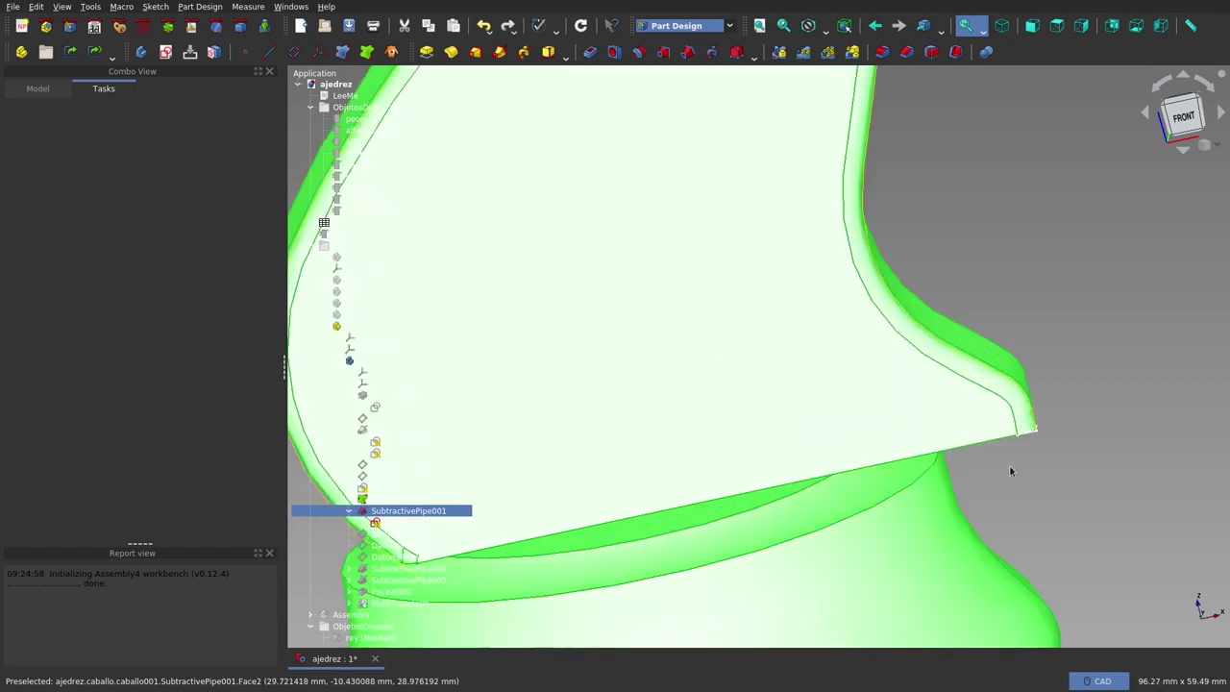
scroll(1003, 437, "up", 1)
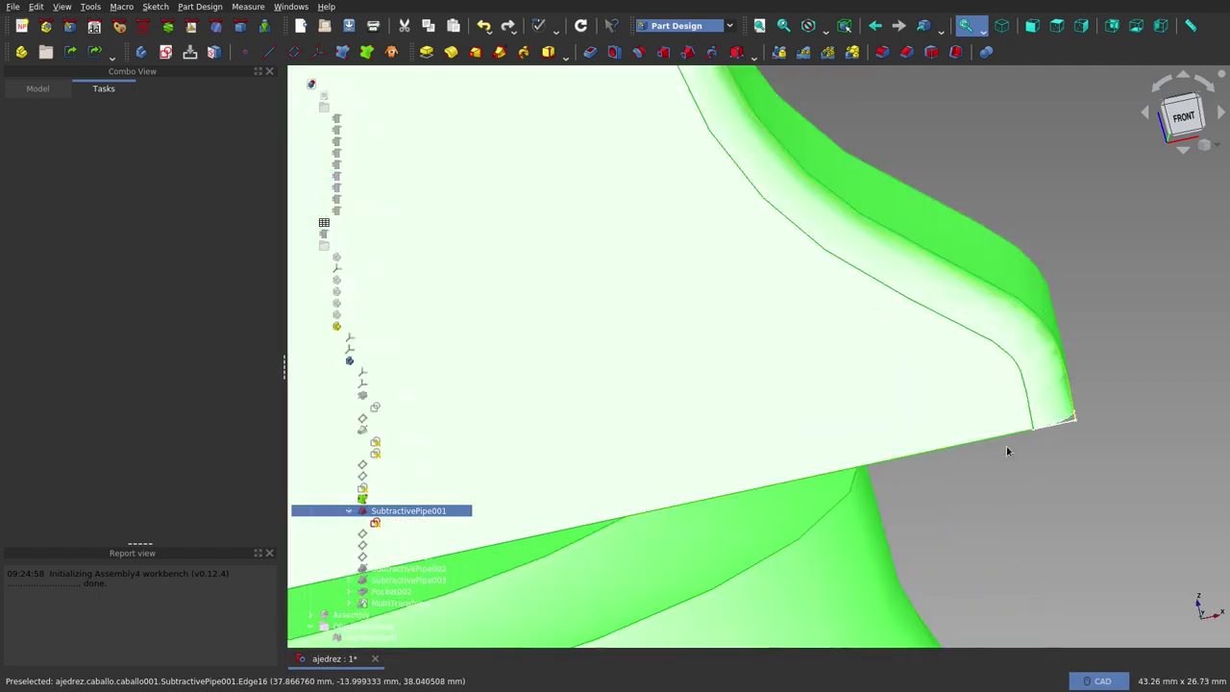
Step: Orbit the knight side-on and back to inspect the bevelled rim where head meets base
scroll(999, 451, "up", 1)
scroll(937, 476, "up", 2)
scroll(922, 477, "down", 5)
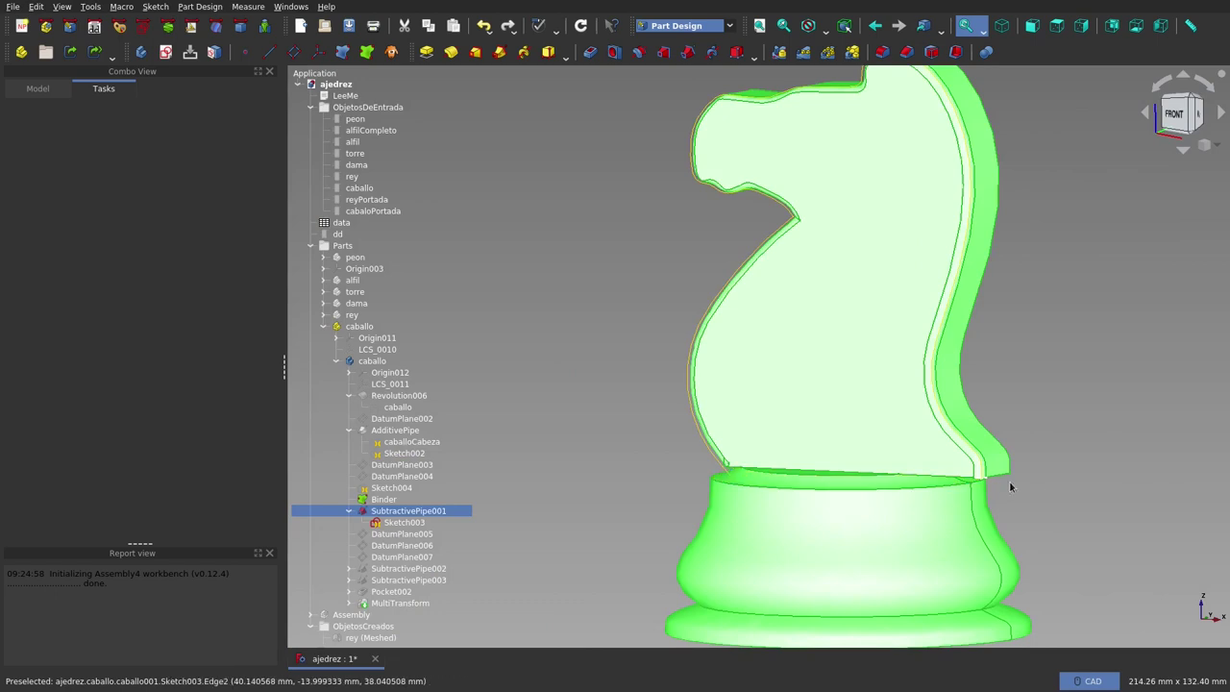
scroll(990, 475, "up", 3)
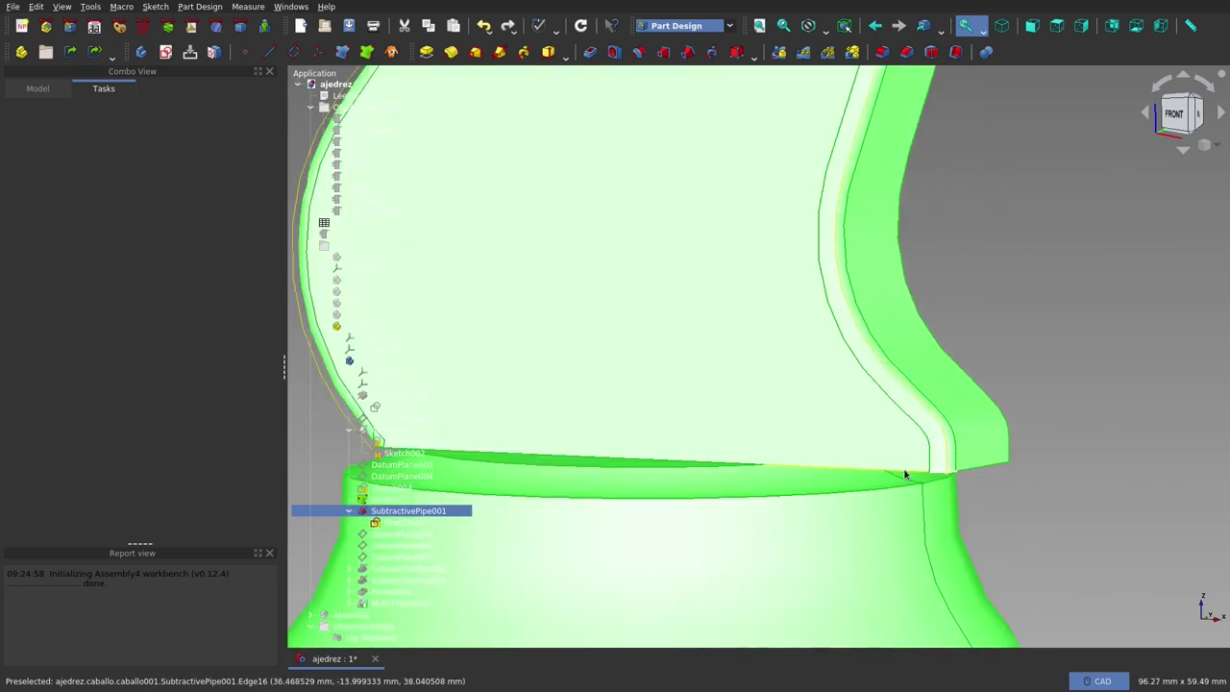
scroll(922, 475, "down", 1)
scroll(941, 478, "down", 3)
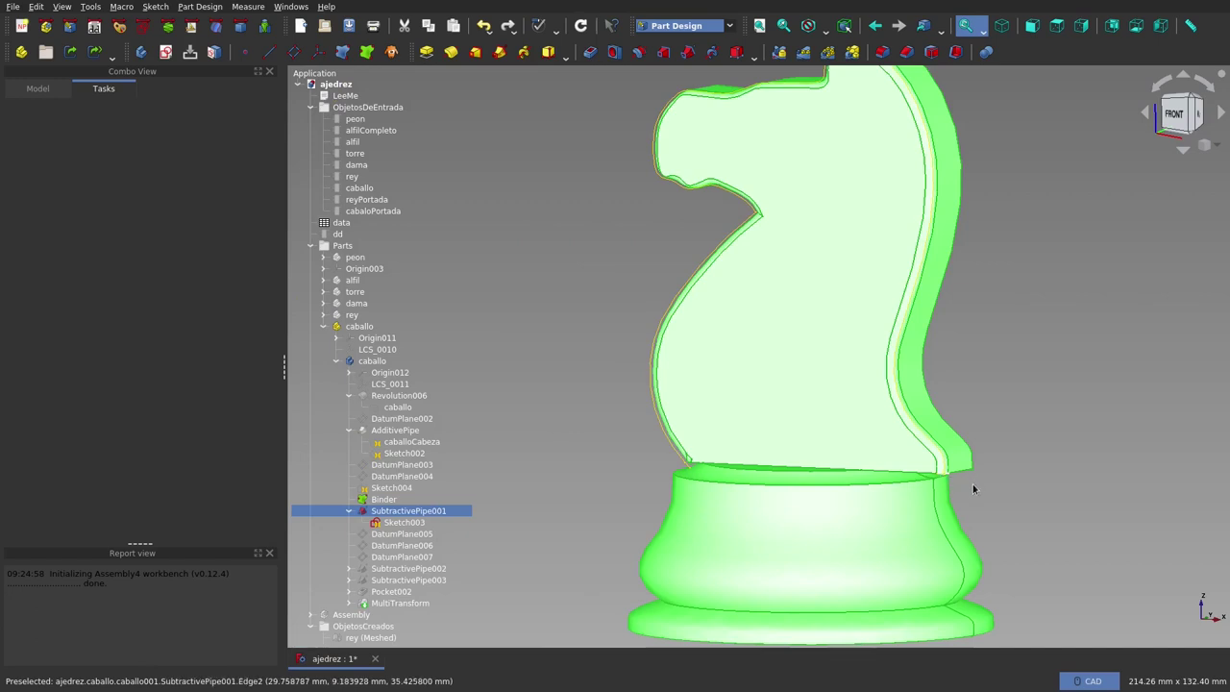
middle_click_drag(972, 489, 1065, 500)
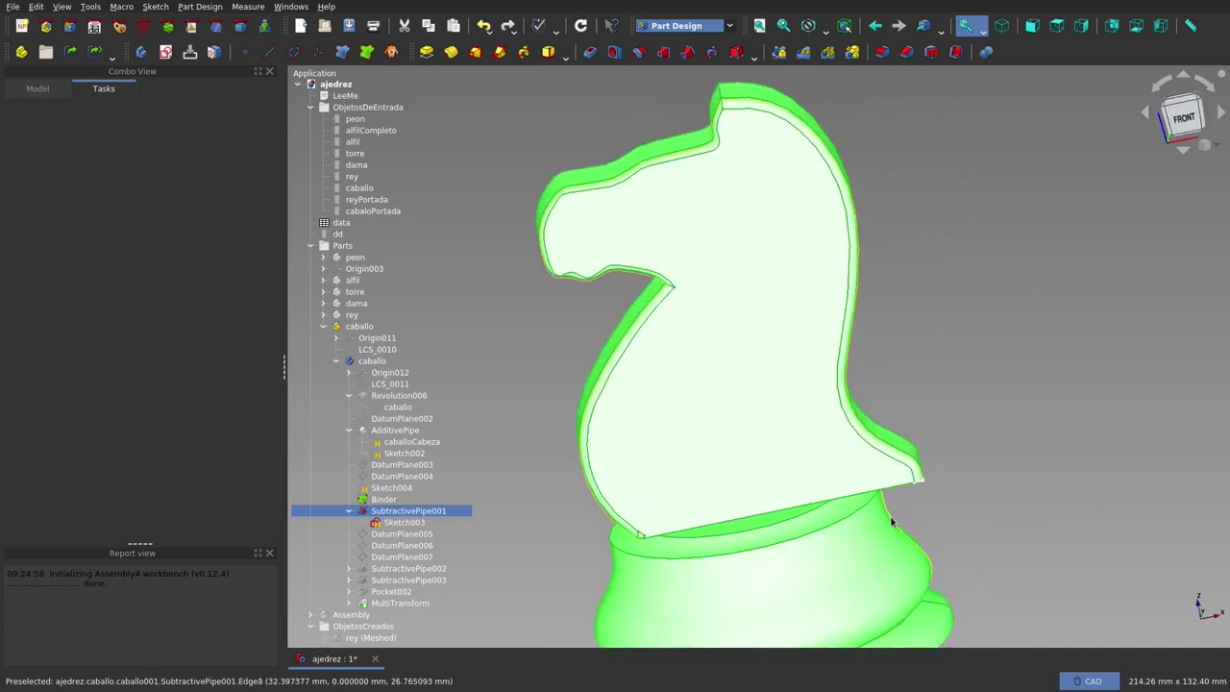
mouse_move(840, 500)
middle_mouse_down()
mouse_move(823, 472)
mouse_move(839, 431)
middle_mouse_up()
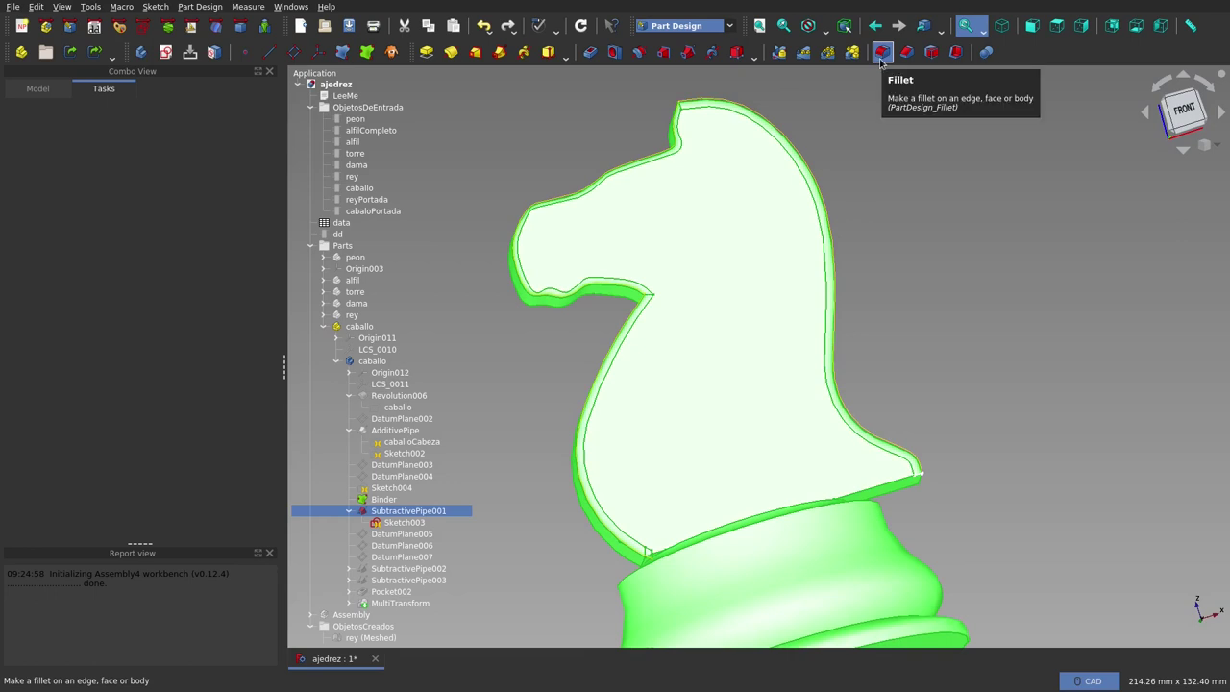
mouse_move(917, 503)
middle_mouse_down()
mouse_move(874, 534)
mouse_move(826, 544)
middle_mouse_up()
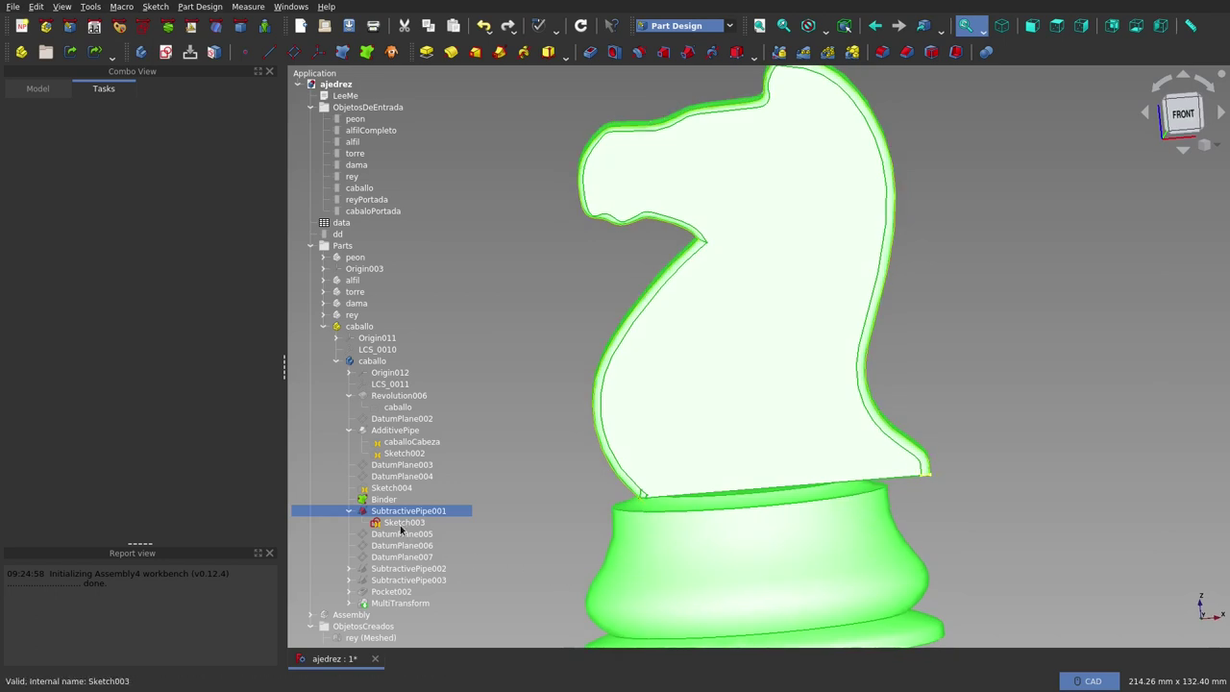
left_click(401, 580)
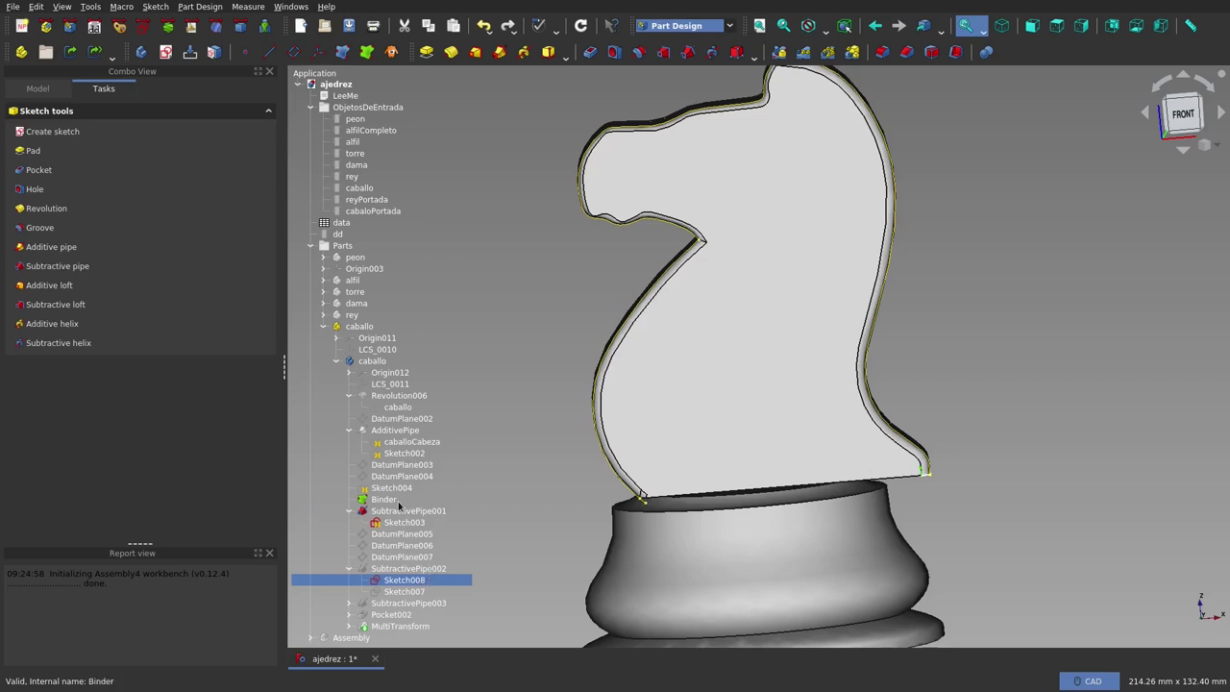
scroll(918, 480, "up", 3)
scroll(917, 480, "up", 2)
scroll(946, 458, "up", 1)
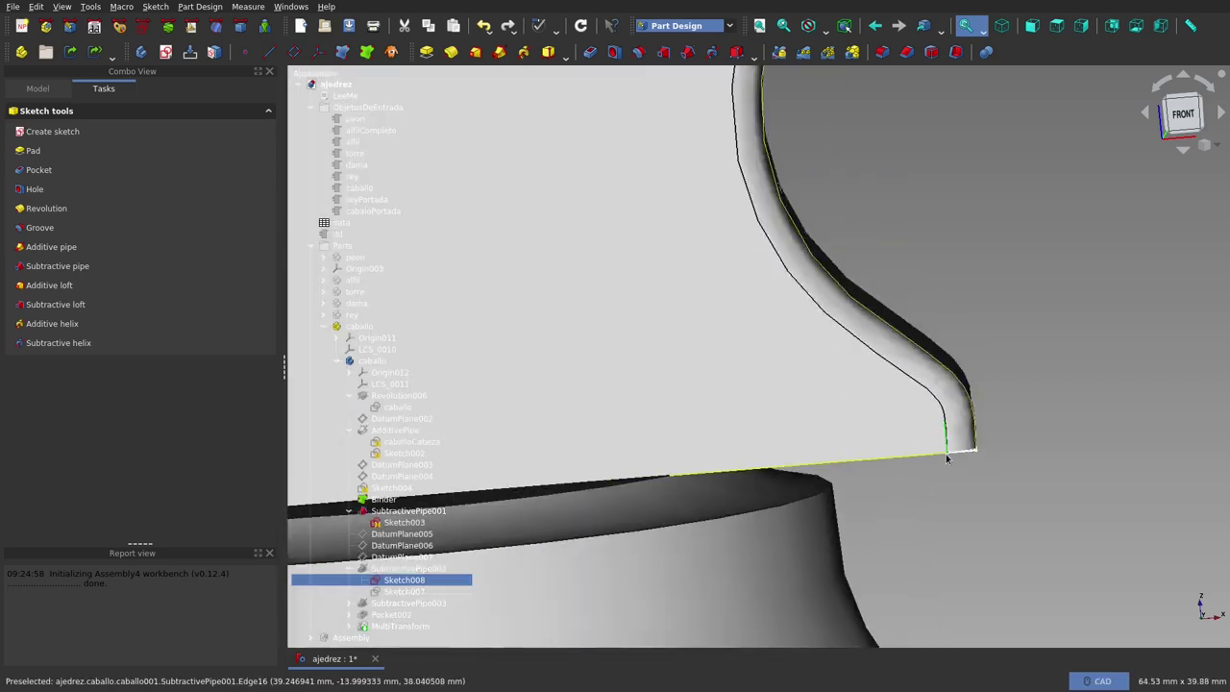
scroll(946, 458, "down", 2)
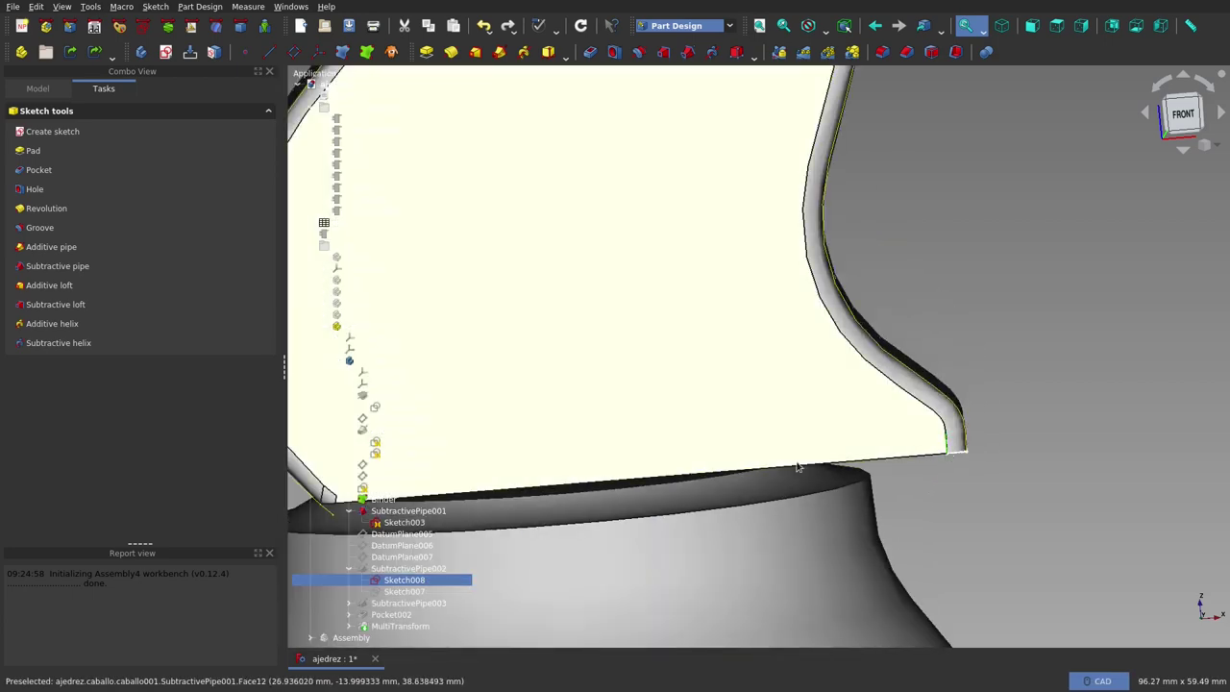
scroll(758, 472, "up", 8)
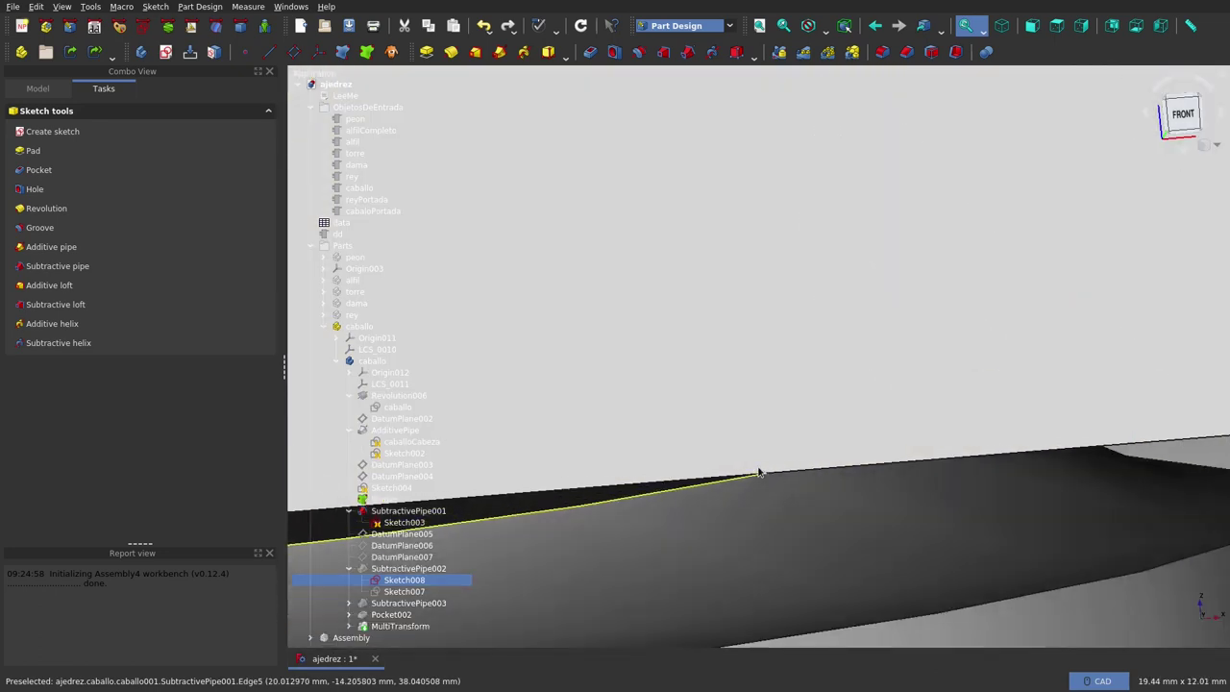
scroll(768, 477, "down", 5)
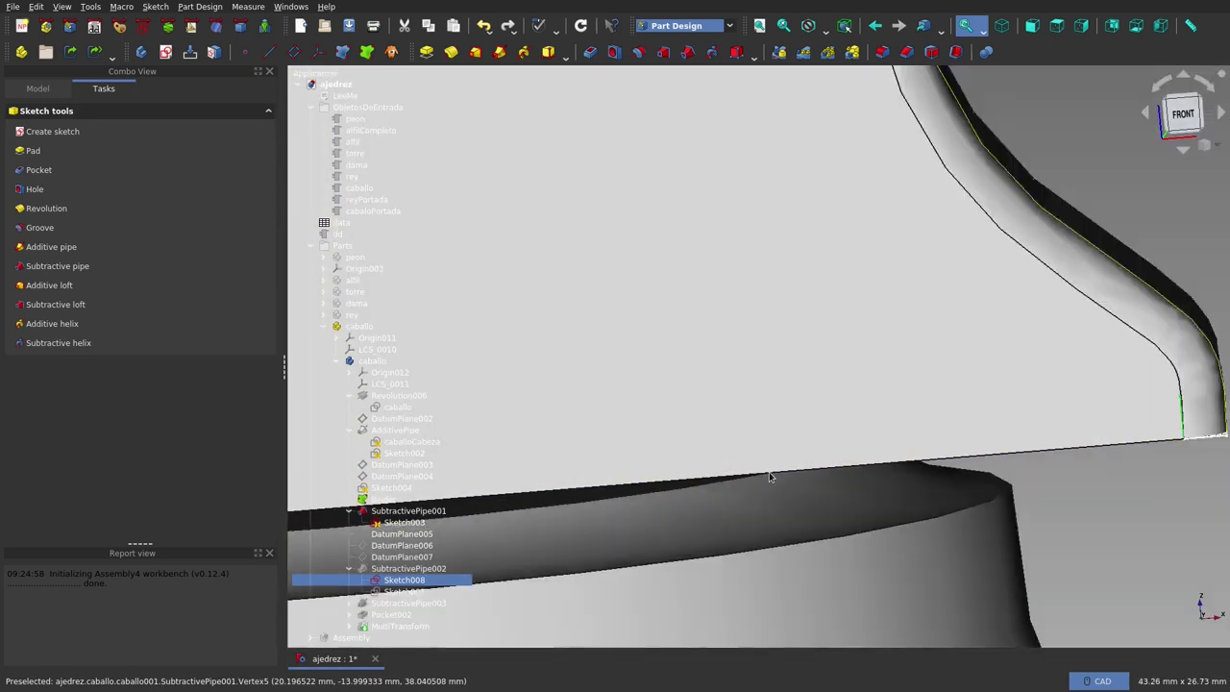
scroll(804, 475, "down", 5)
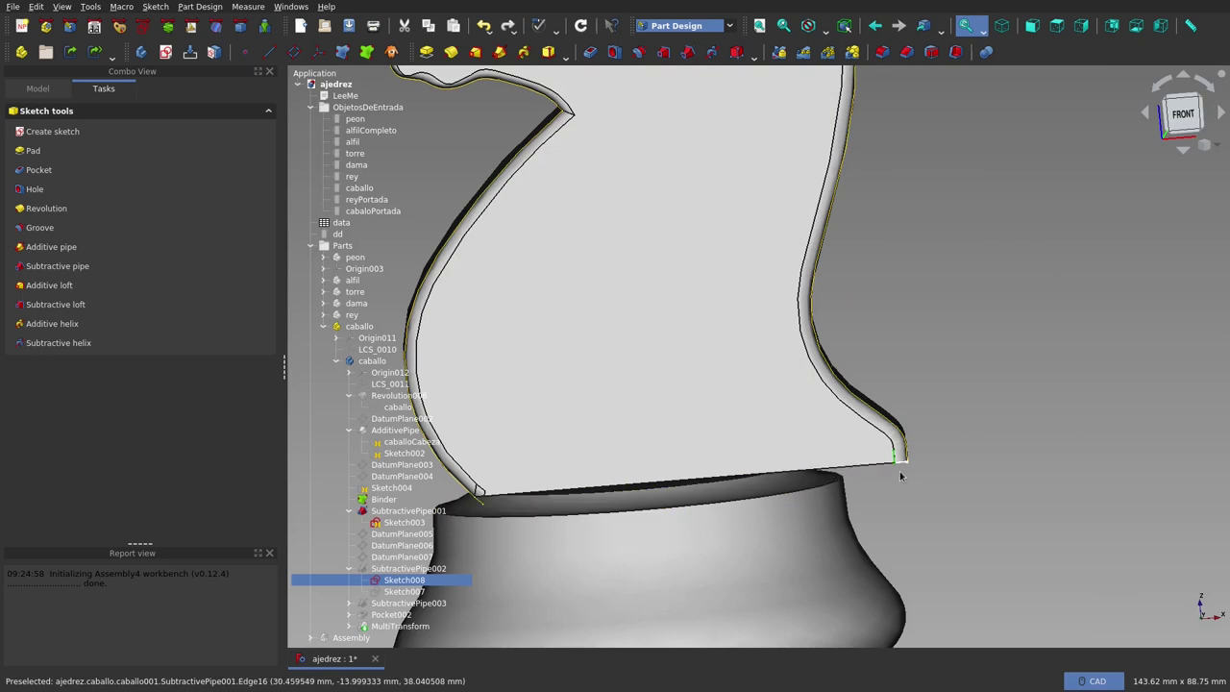
scroll(882, 486, "down", 2)
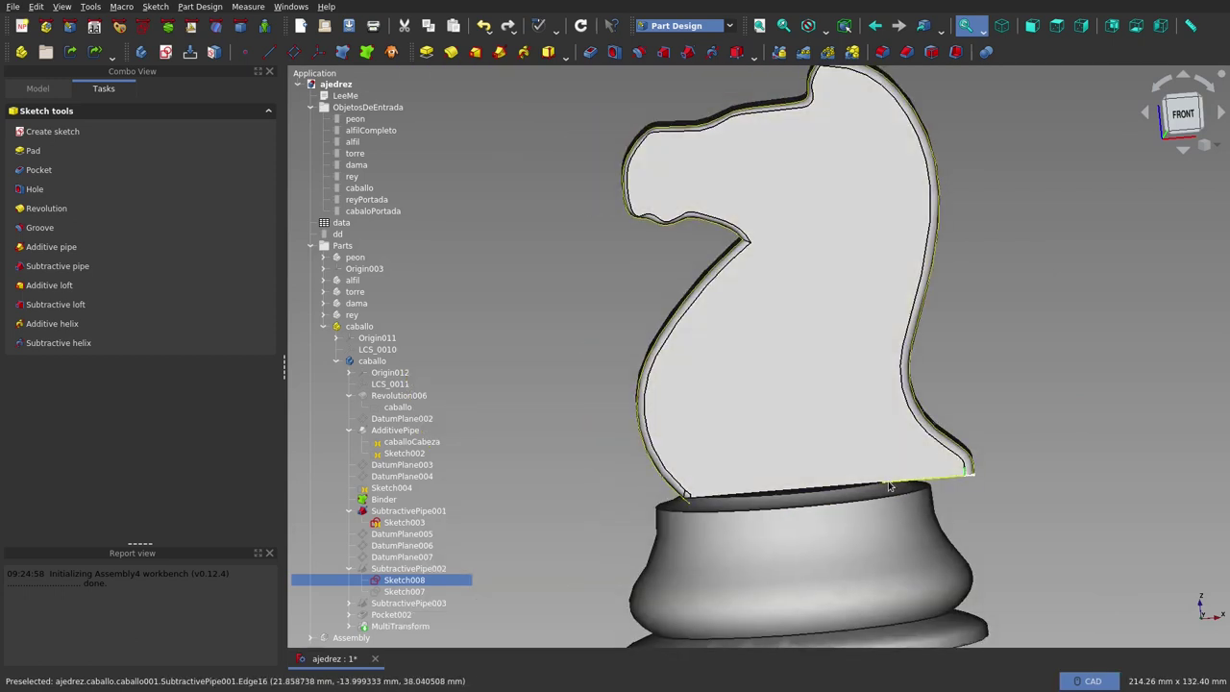
scroll(887, 485, "up", 3)
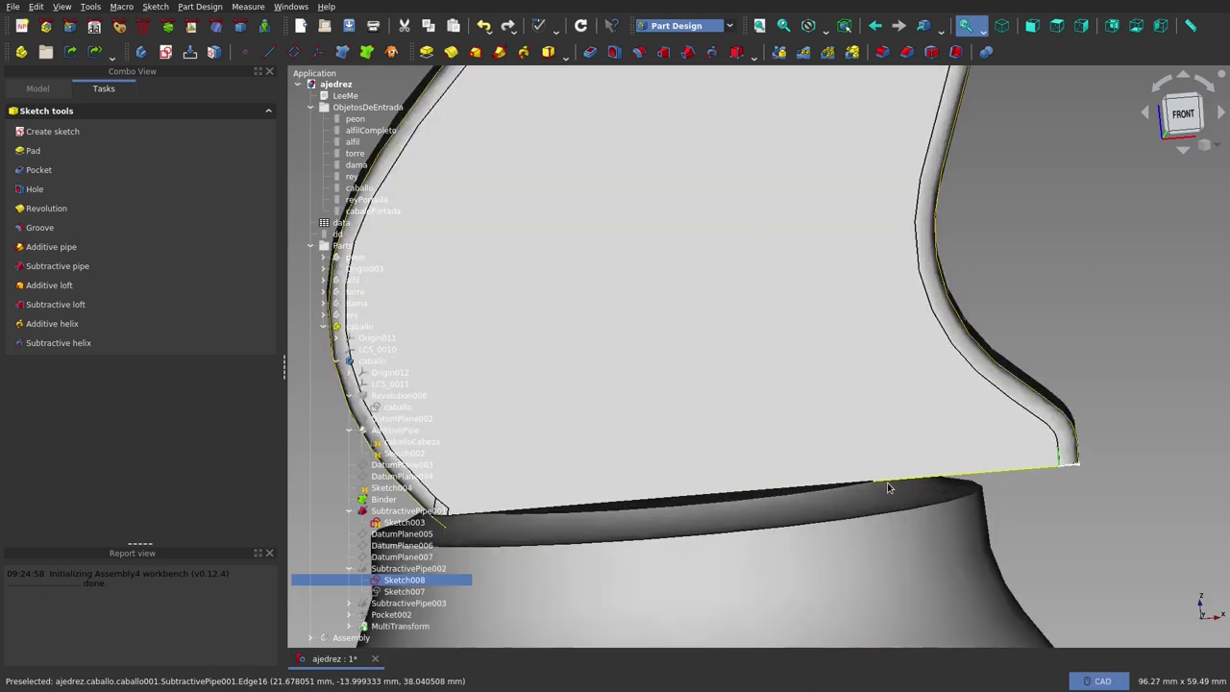
scroll(876, 478, "up", 4)
scroll(845, 461, "up", 3)
scroll(1006, 452, "down", 2)
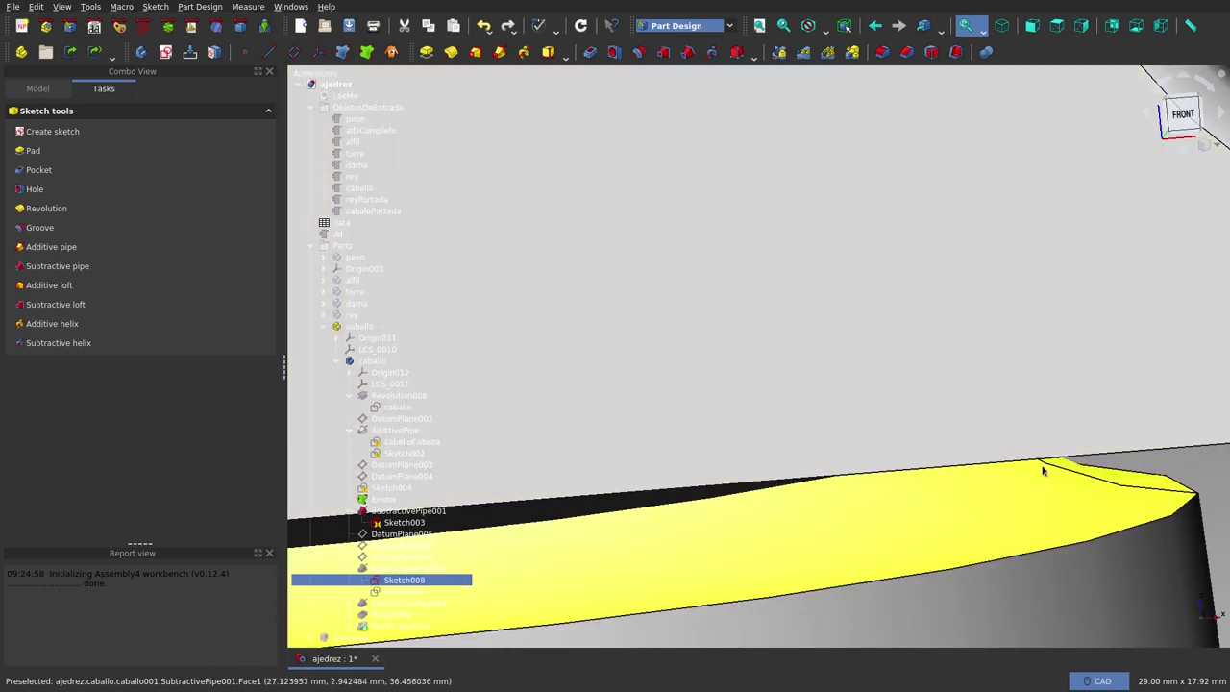
scroll(864, 463, "down", 3)
scroll(891, 475, "down", 3)
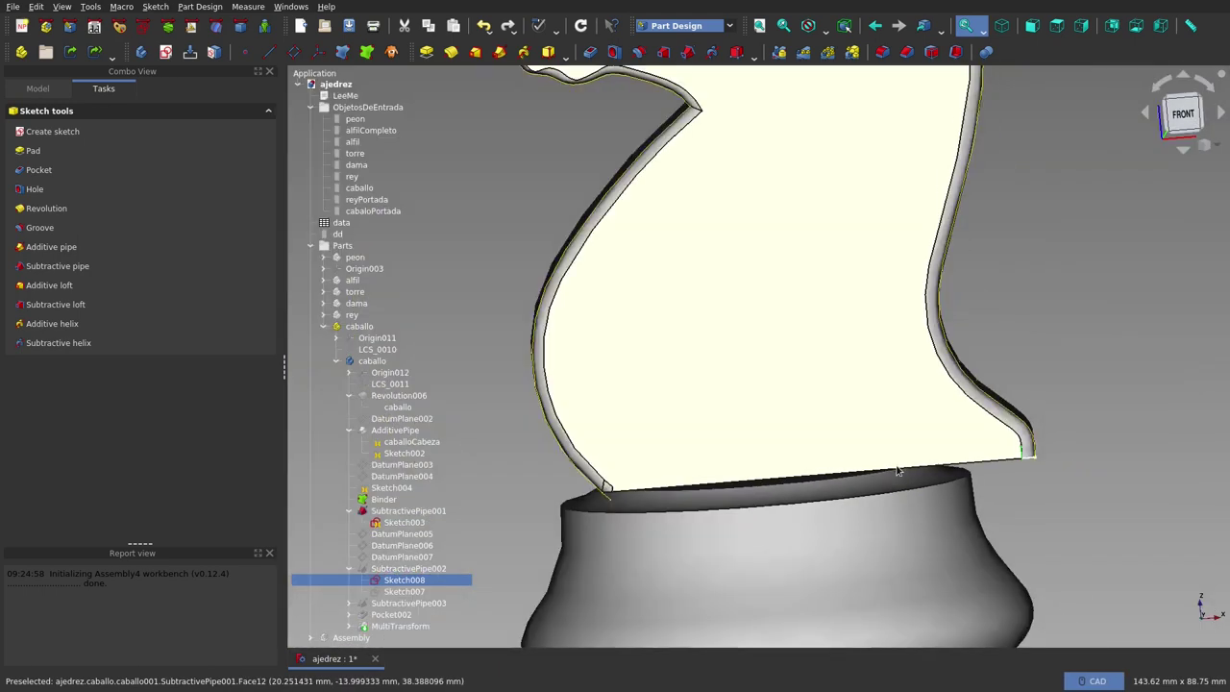
scroll(769, 538, "down", 2)
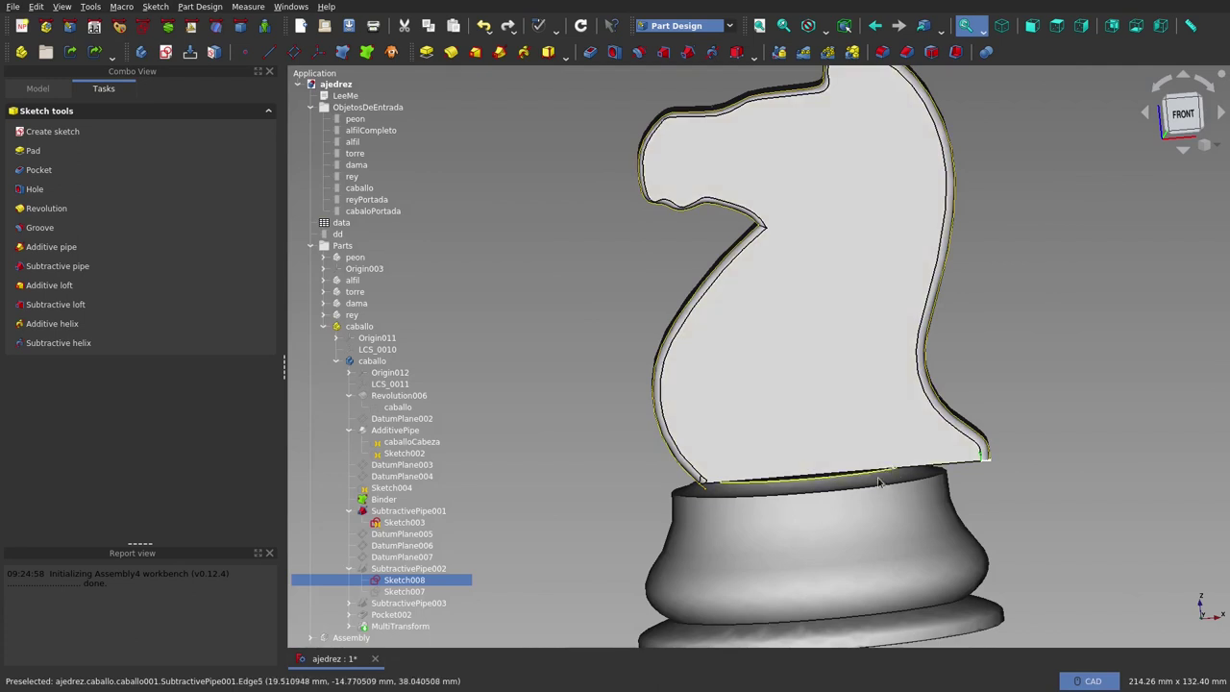
left_click(413, 591)
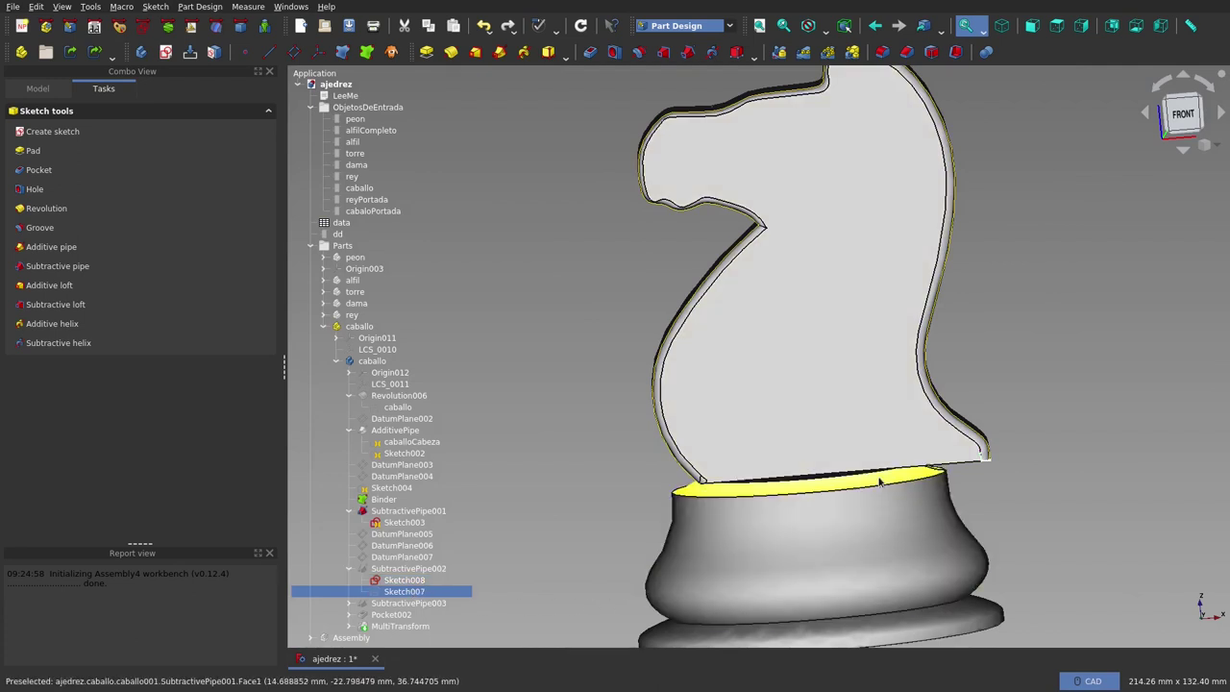
Step: Hide the SubtractivePipe001 solid, select the Sketch007 path, and look down from above
left_click(989, 470)
key("space")
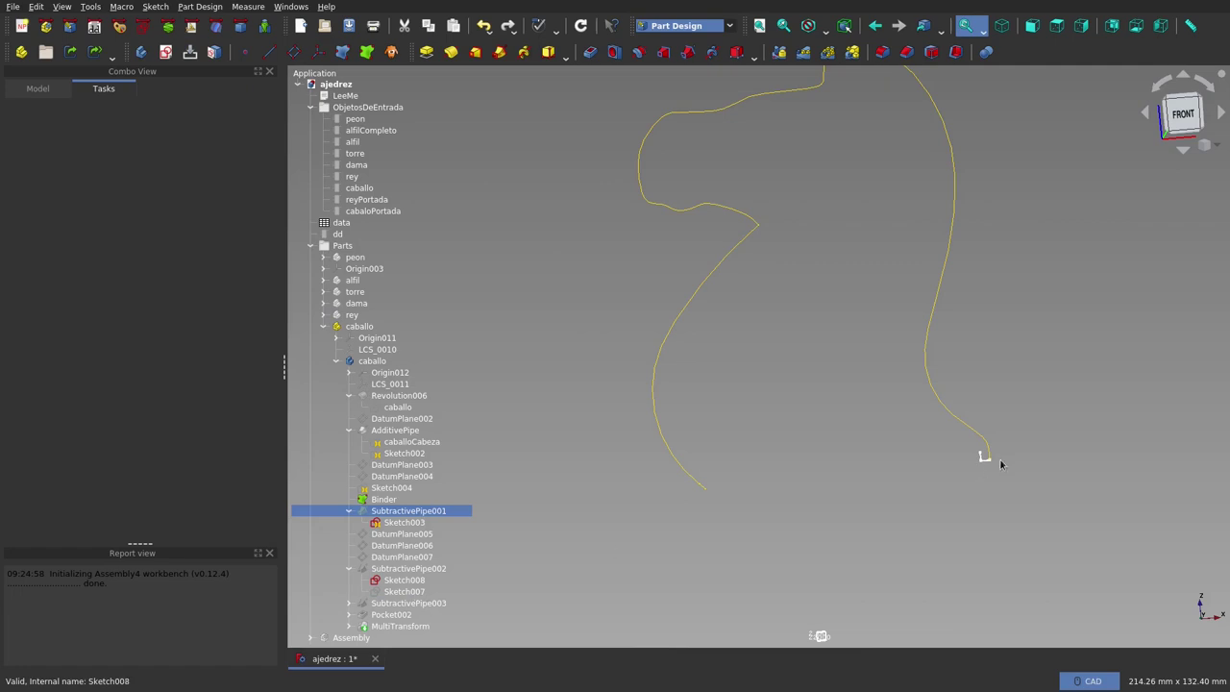
left_click(415, 592)
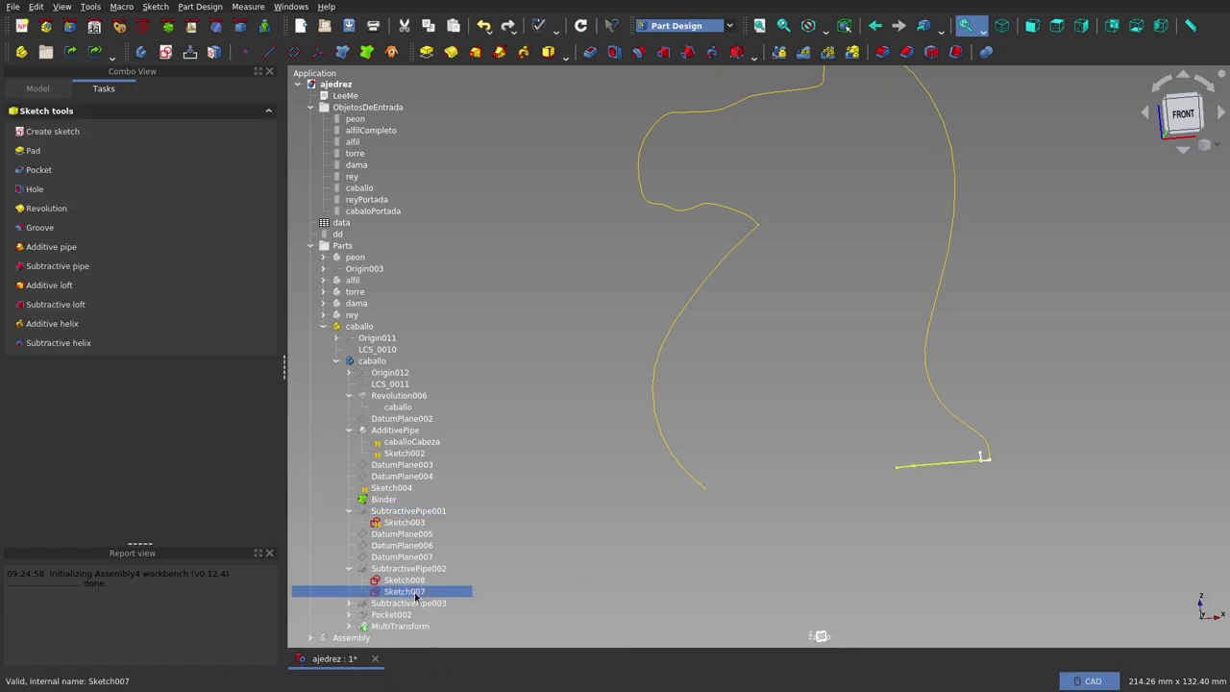
mouse_move(889, 488)
middle_mouse_down()
mouse_move(894, 527)
mouse_move(824, 563)
mouse_move(883, 480)
middle_mouse_up()
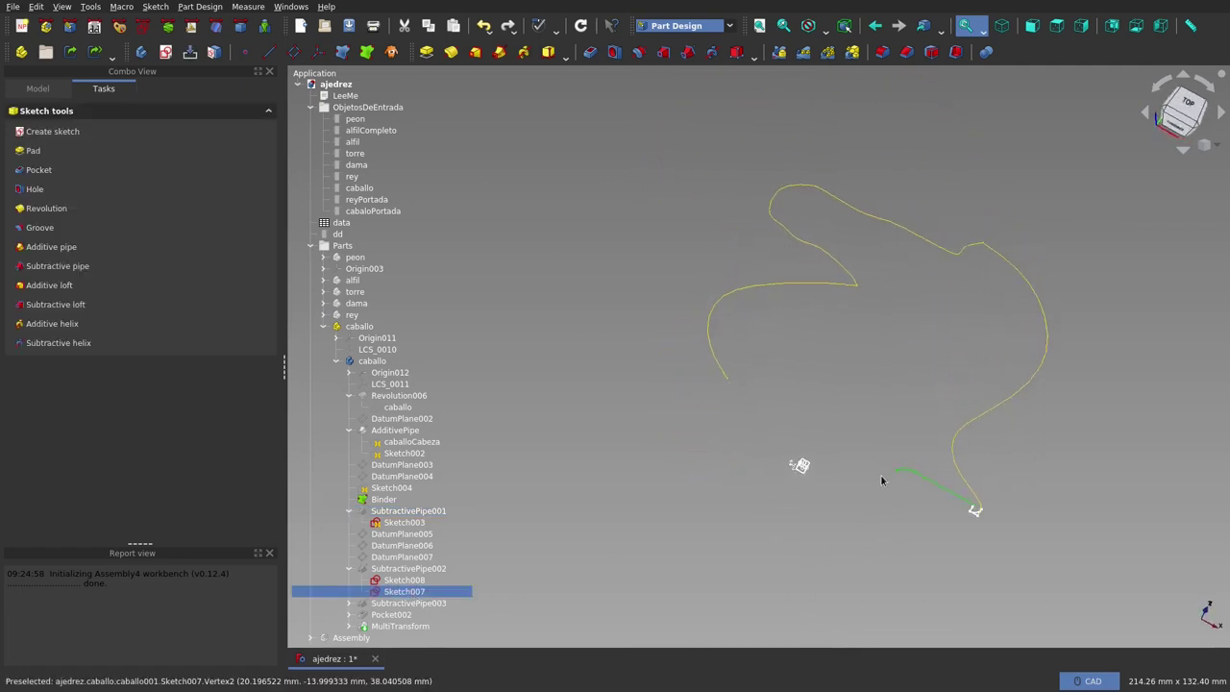
scroll(913, 468, "up", 5)
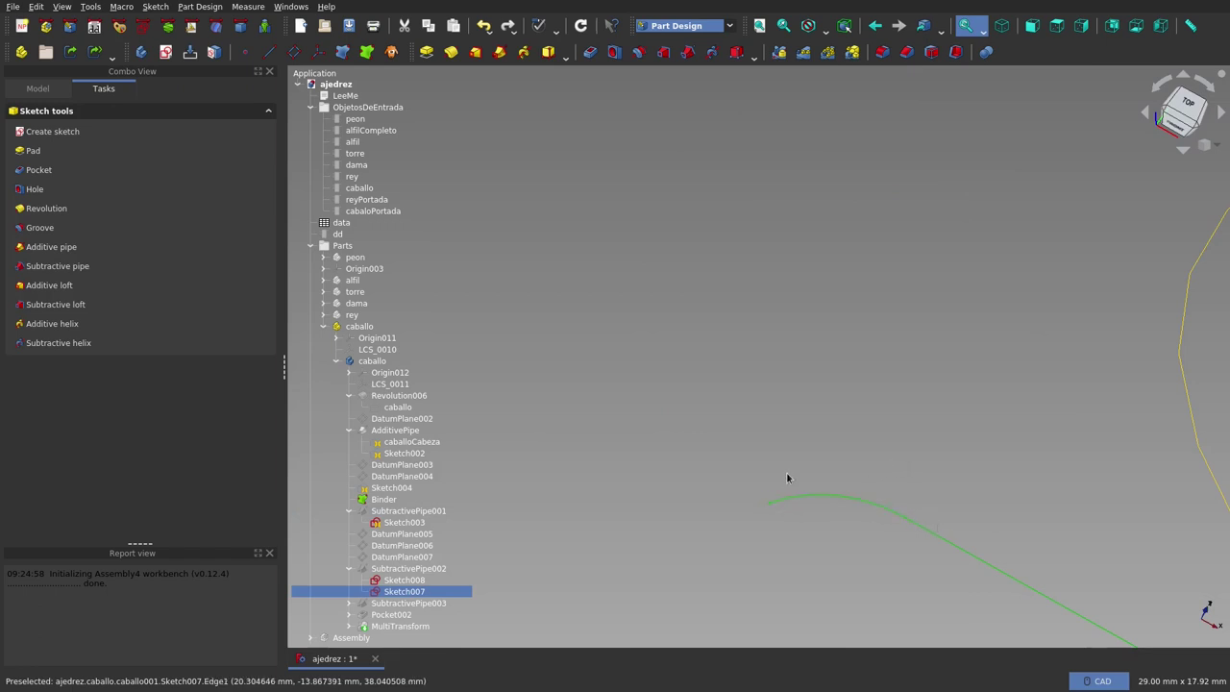
Step: Briefly show and re-hide the Revolution006 base solid, then orbit back to face the front
left_click(403, 396)
key("space")
scroll(749, 488, "down", 3)
scroll(759, 480, "down", 2)
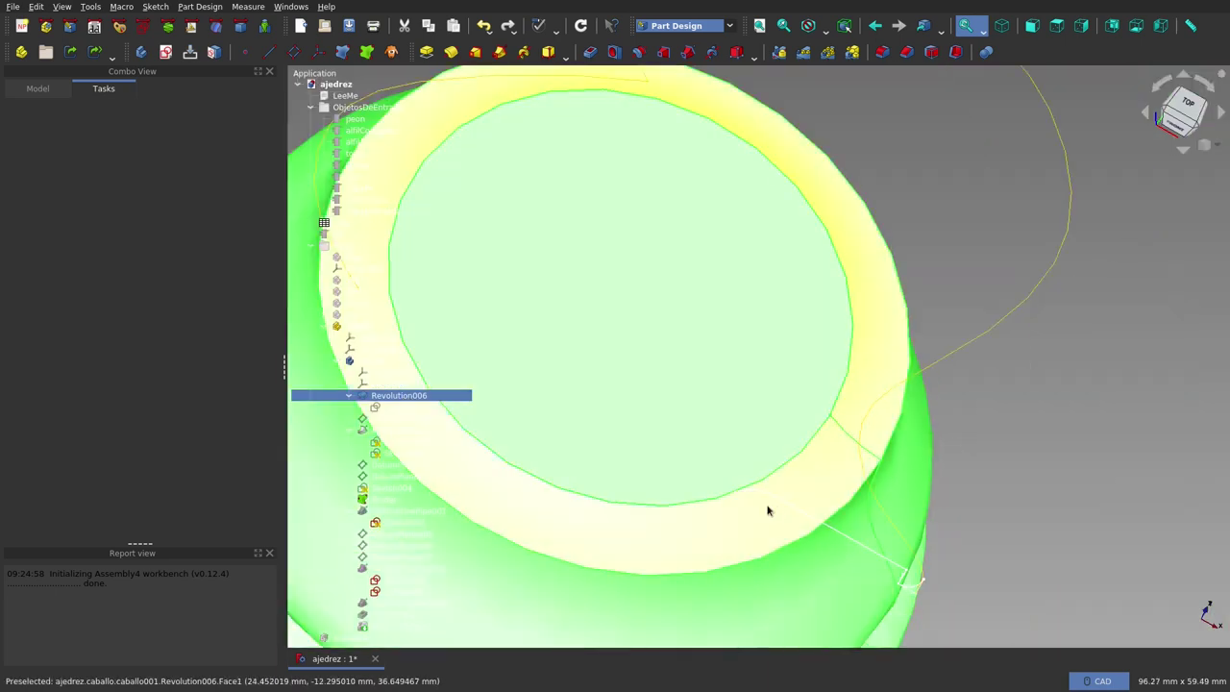
key("space")
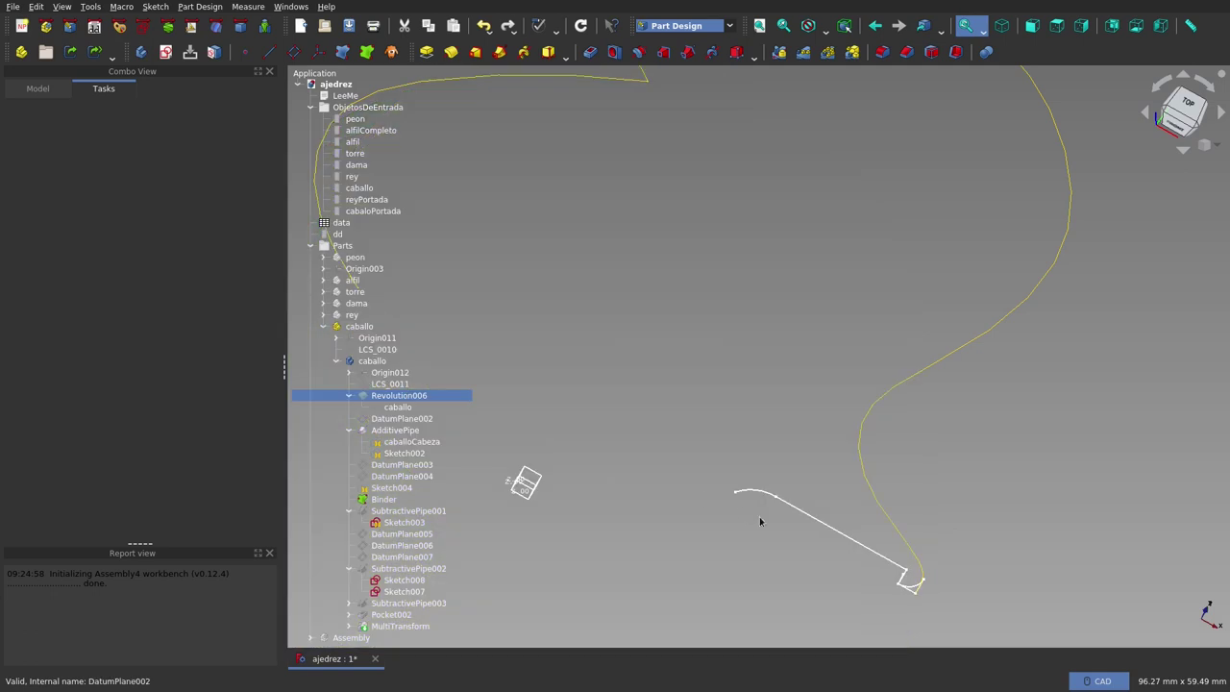
middle_click_drag(900, 576, 919, 536)
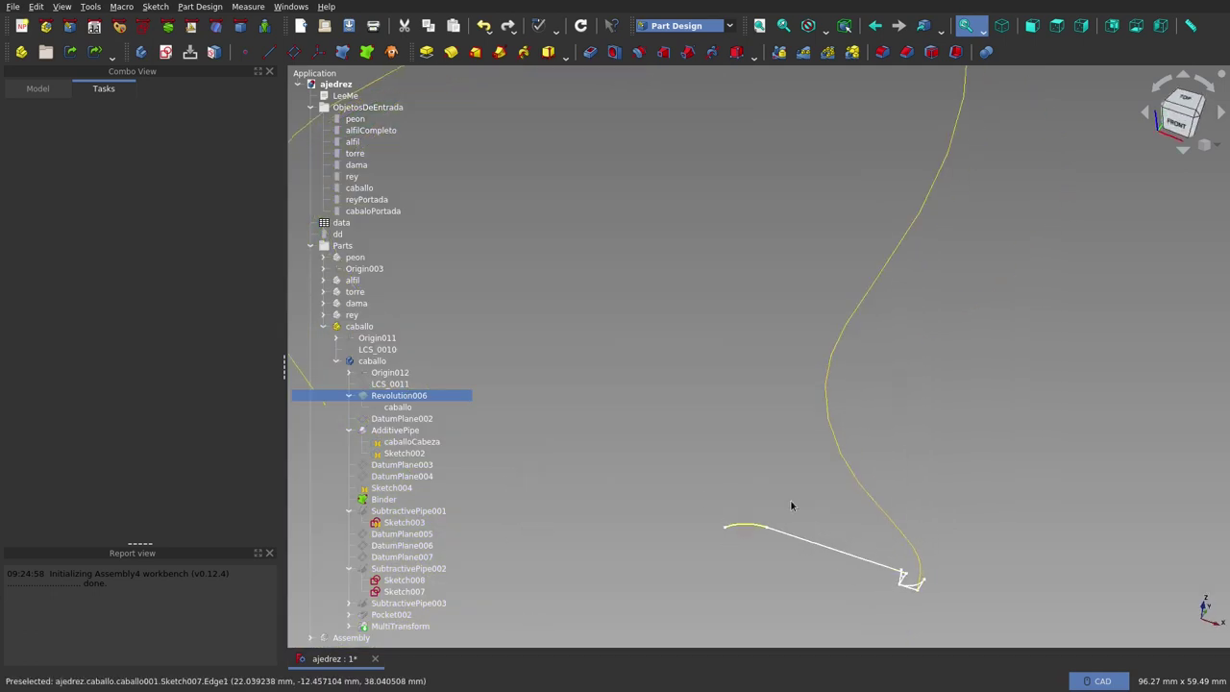
middle_click_drag(790, 505, 920, 527)
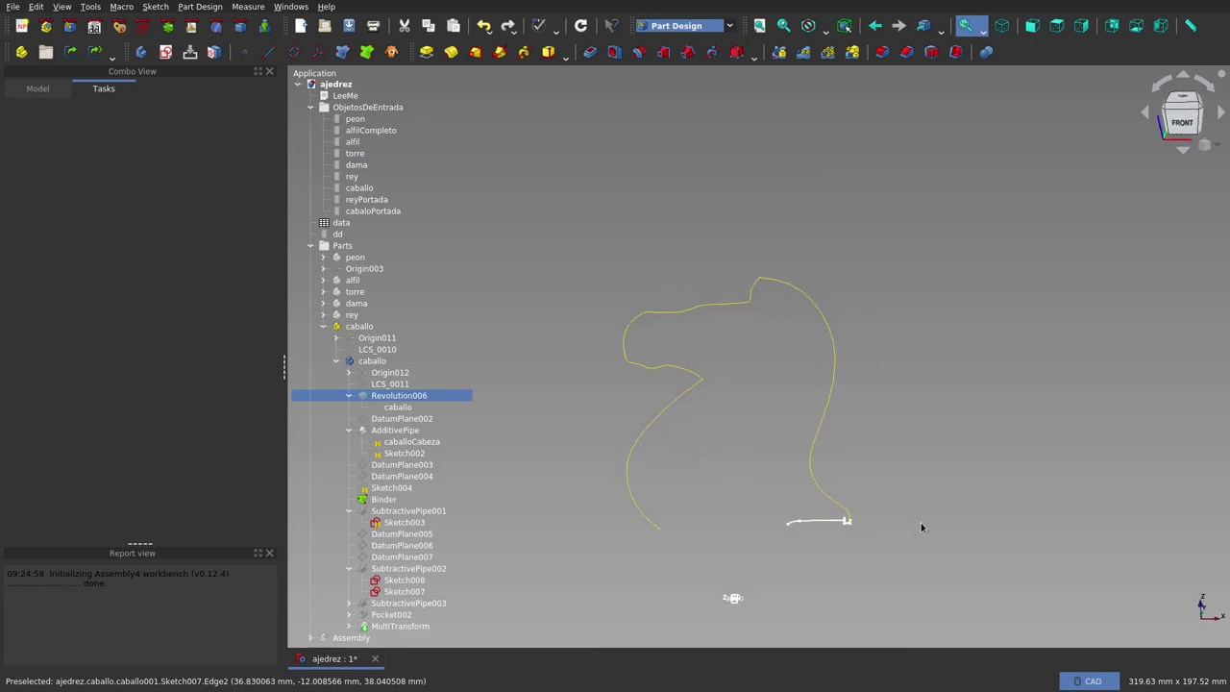
scroll(792, 539, "down", 2)
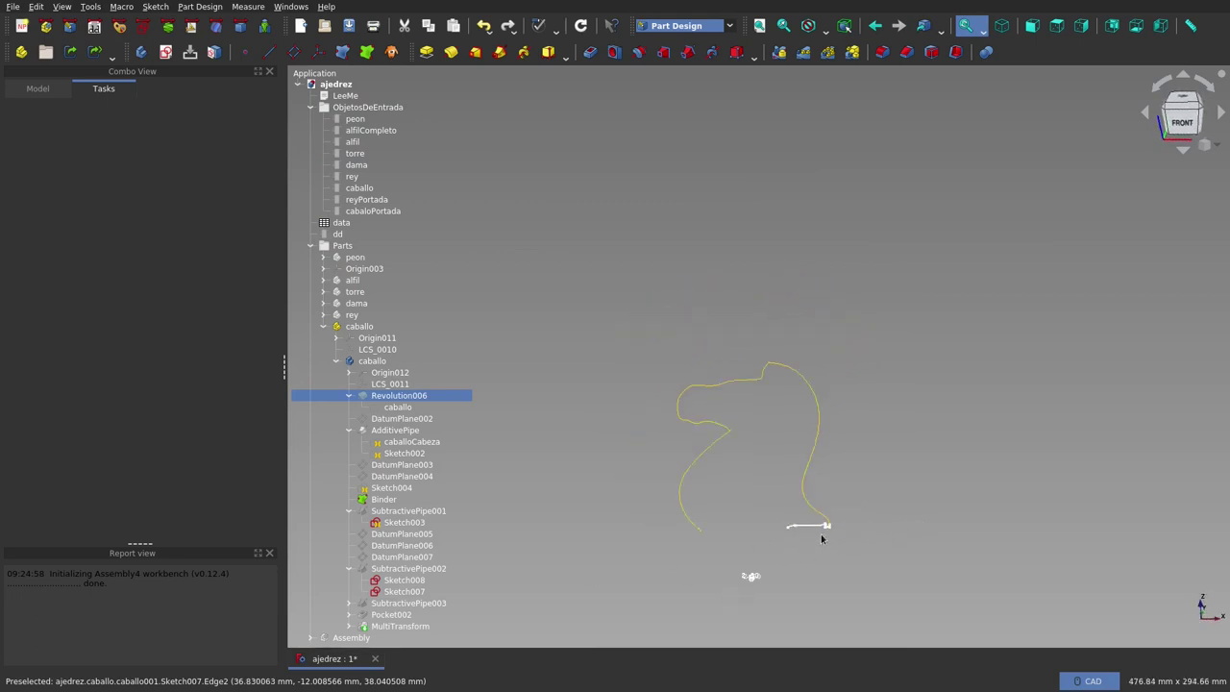
scroll(821, 539, "up", 5)
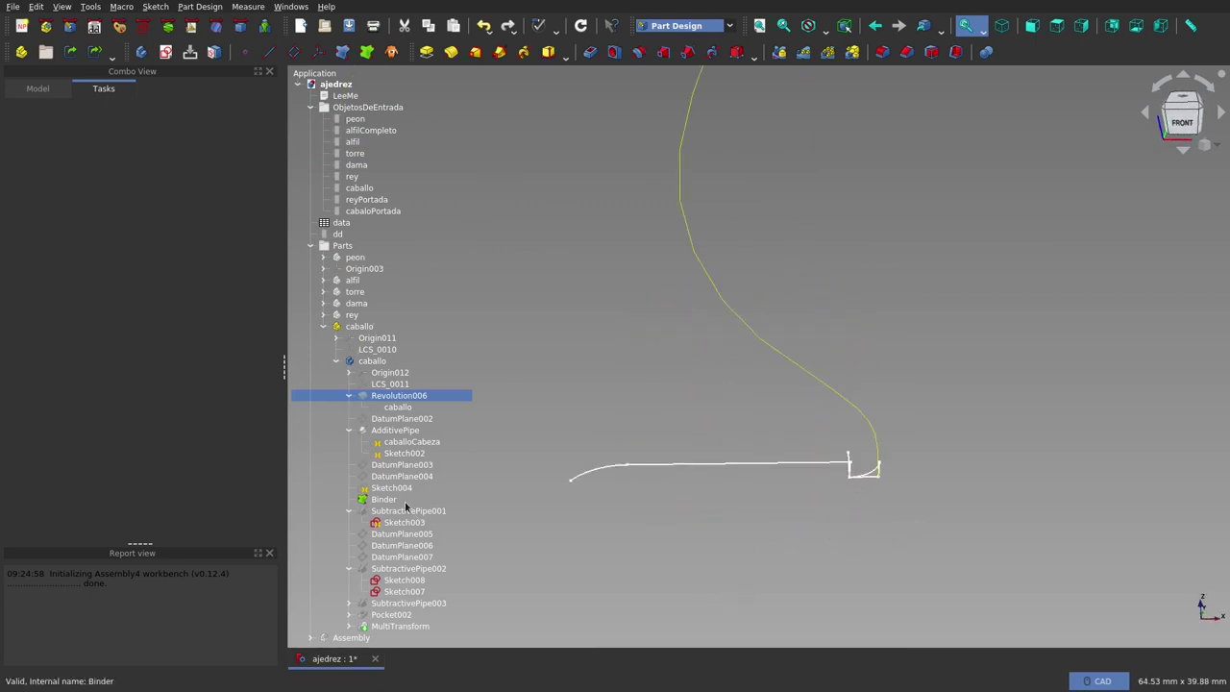
left_click(396, 515)
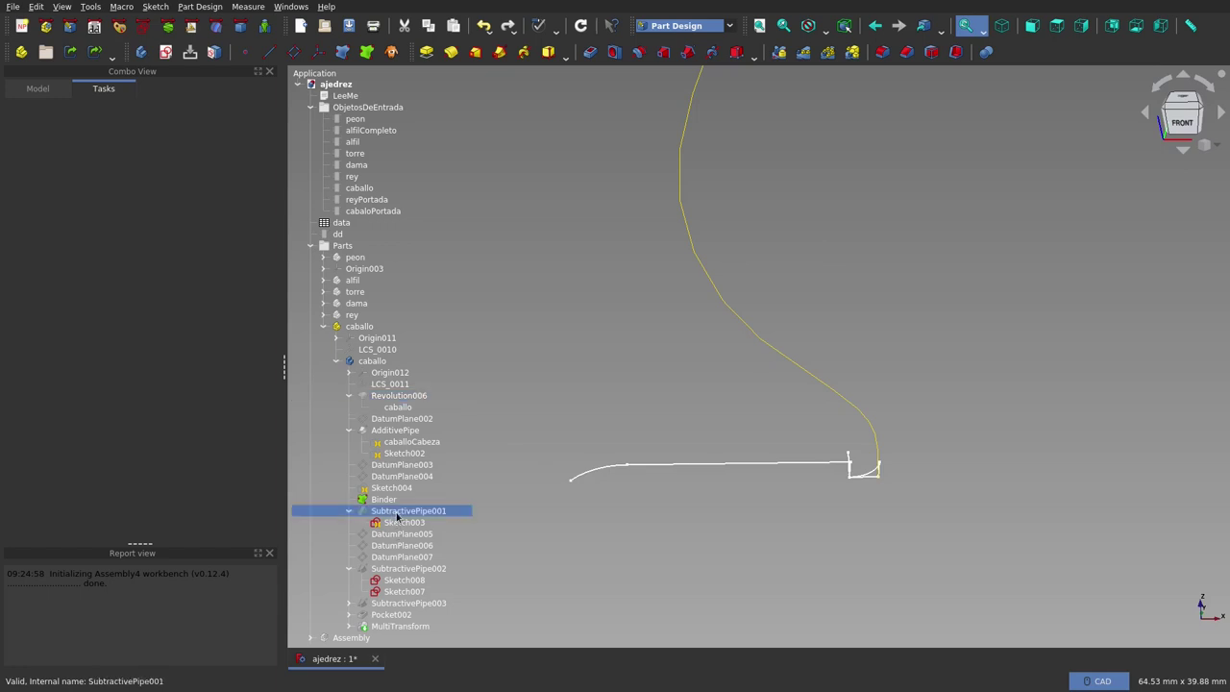
key("space")
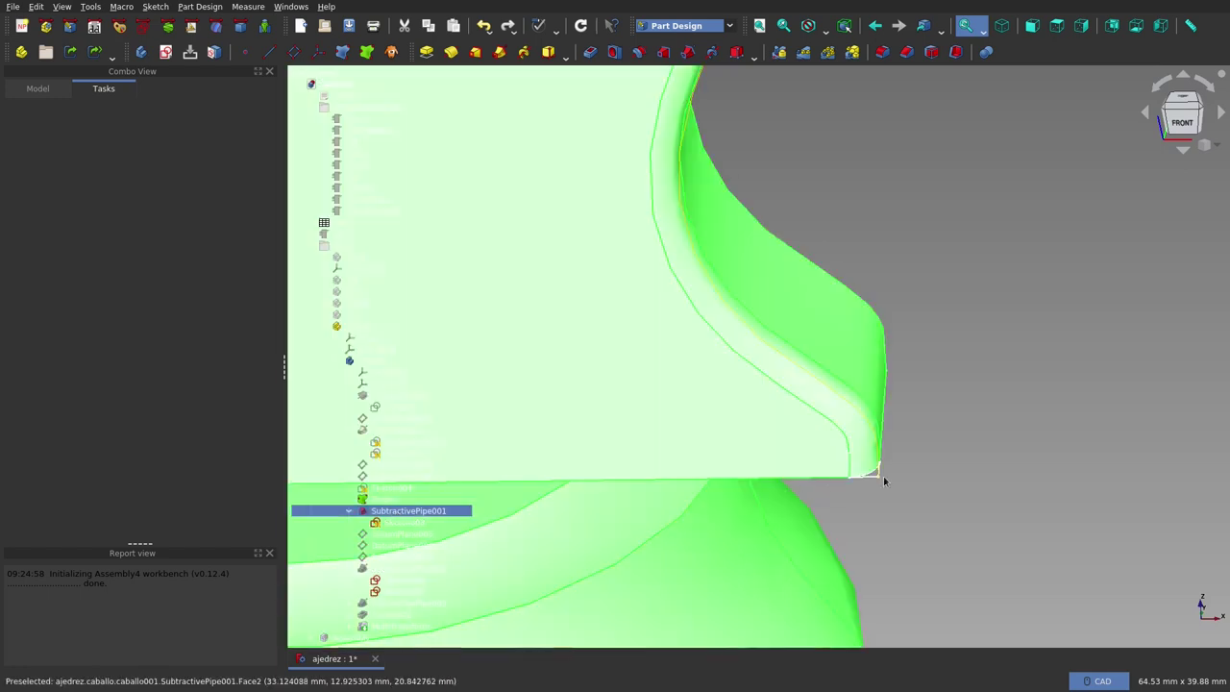
key("space")
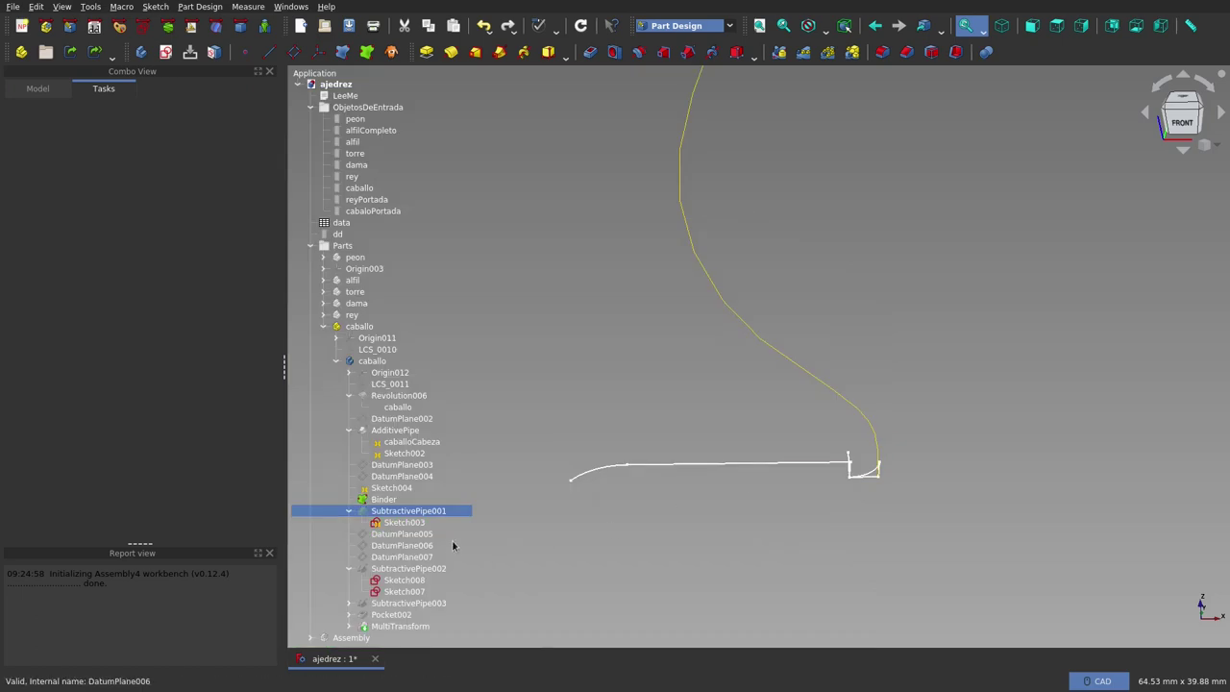
left_click(398, 568)
key("space")
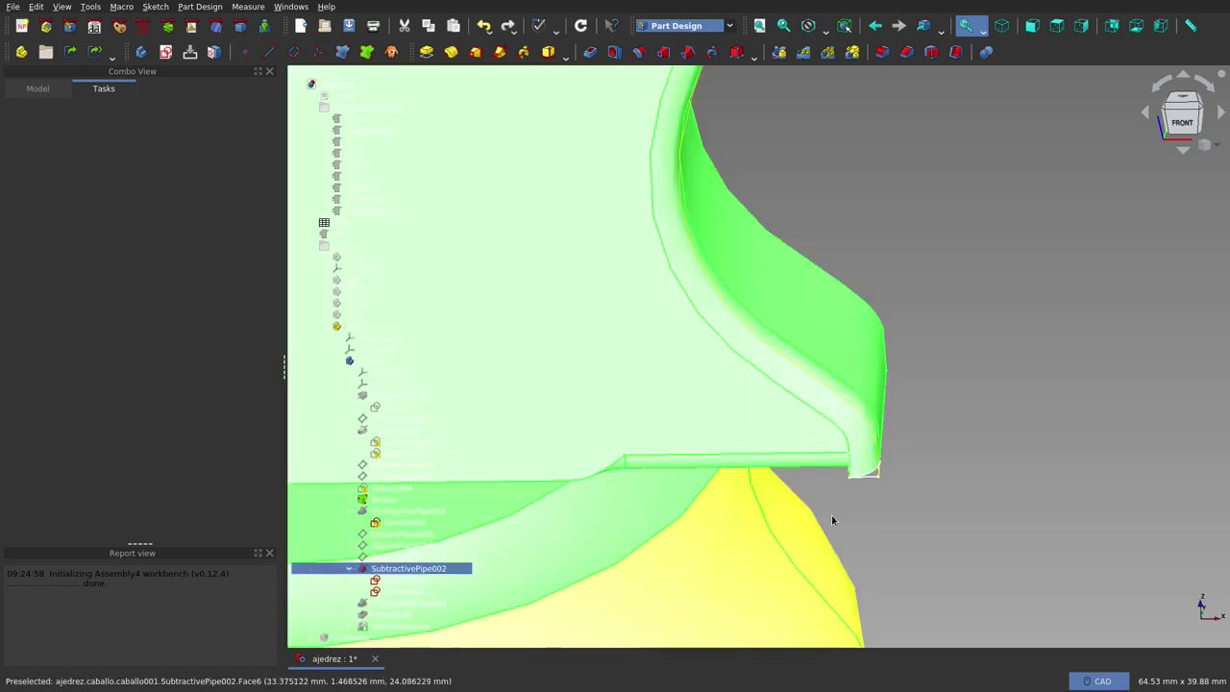
mouse_move(833, 510)
middle_mouse_down()
mouse_move(806, 423)
mouse_move(673, 420)
mouse_move(706, 466)
middle_mouse_up()
scroll(774, 483, "up", 5)
mouse_move(801, 494)
middle_mouse_down()
mouse_move(747, 481)
mouse_move(736, 498)
mouse_move(774, 494)
middle_mouse_up()
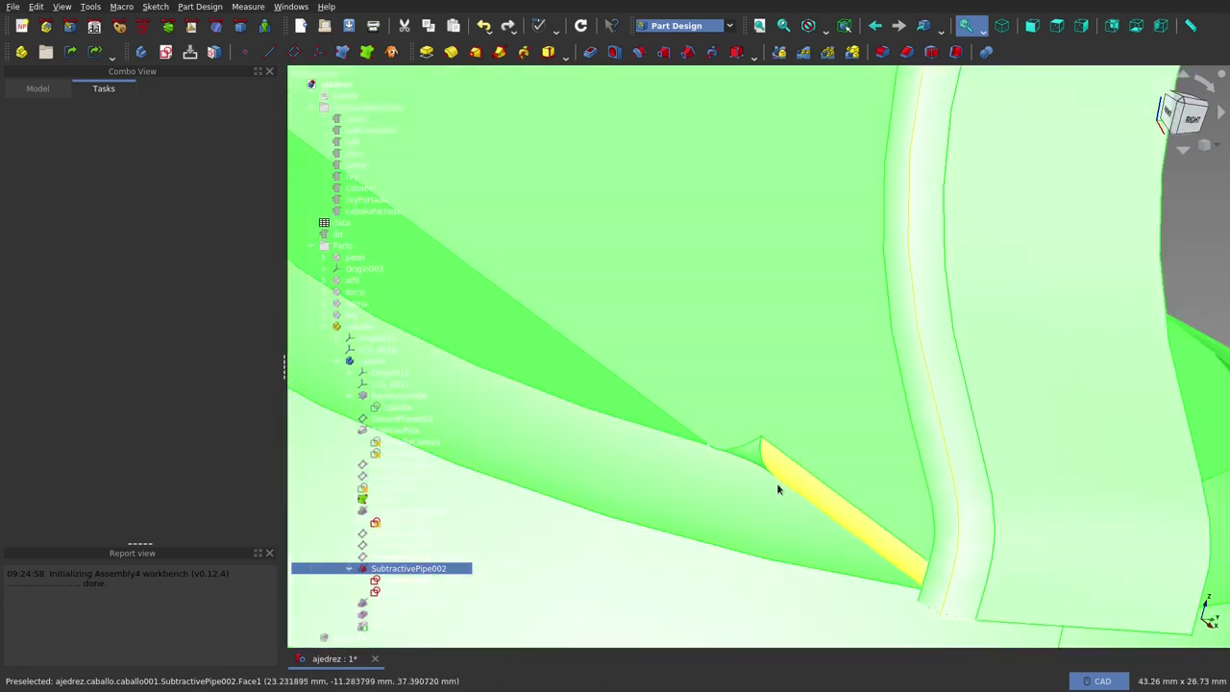
scroll(785, 472, "down", 5)
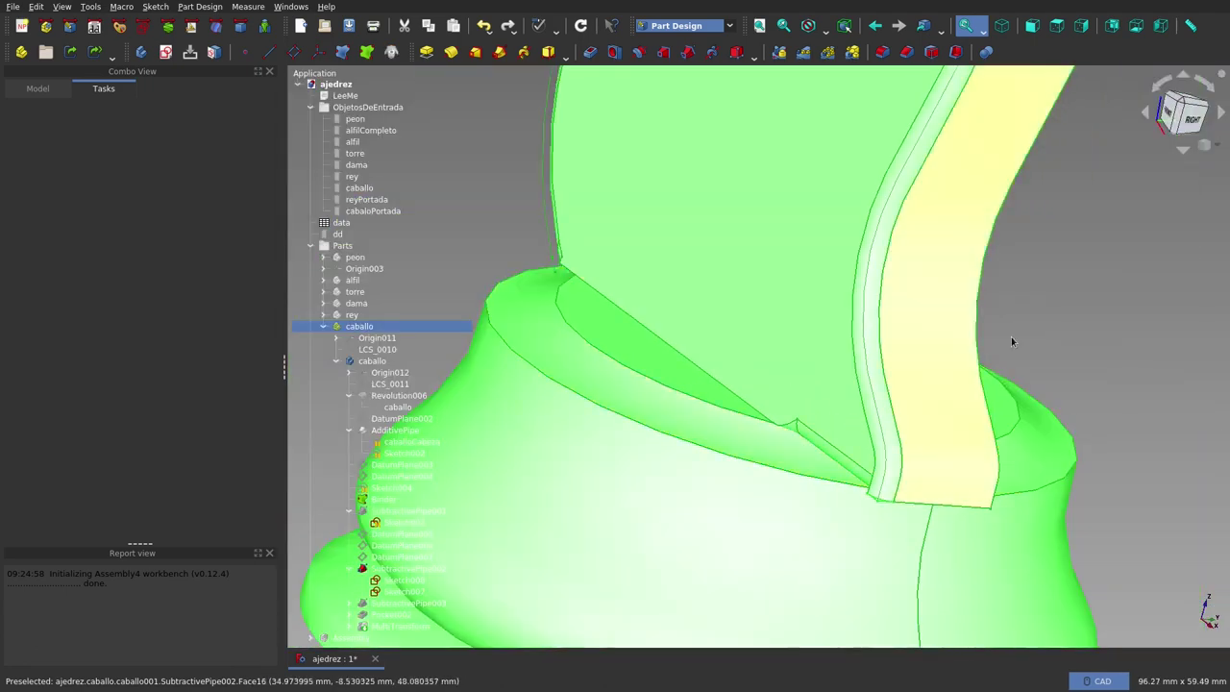
left_click(1010, 341)
scroll(802, 442, "up", 5)
scroll(807, 288, "up", 2)
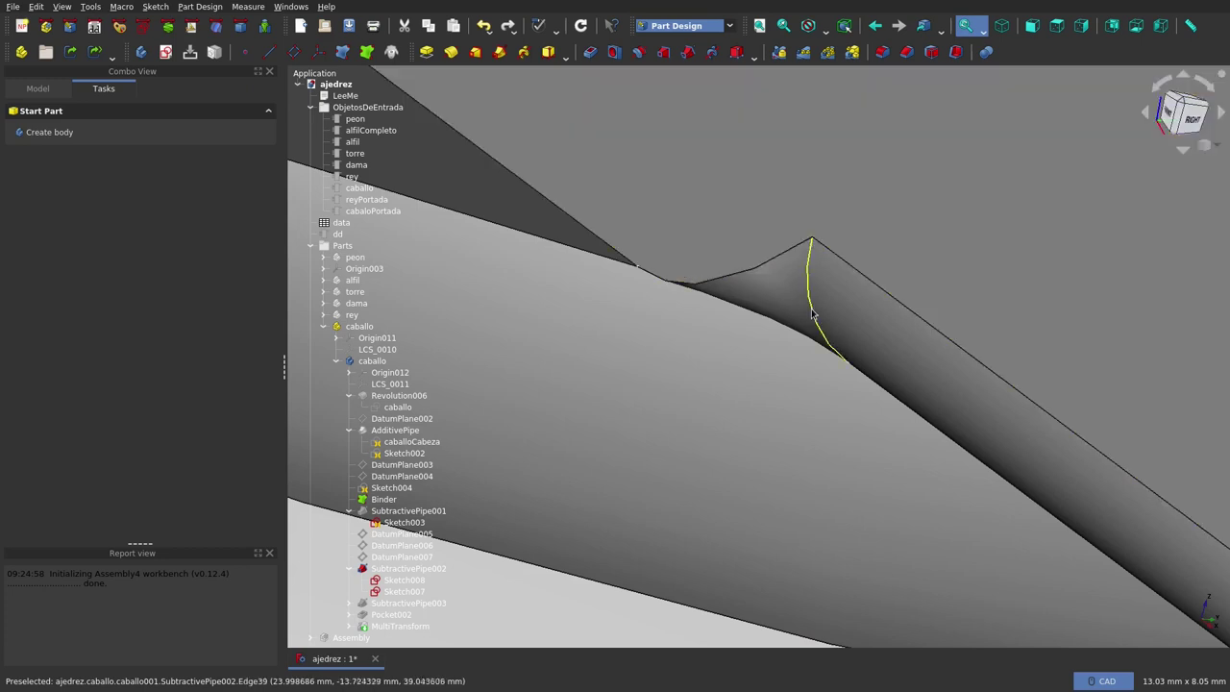
Step: From the front view, select Sketch008, orbit to the base rim, and hide the solid
key("1")
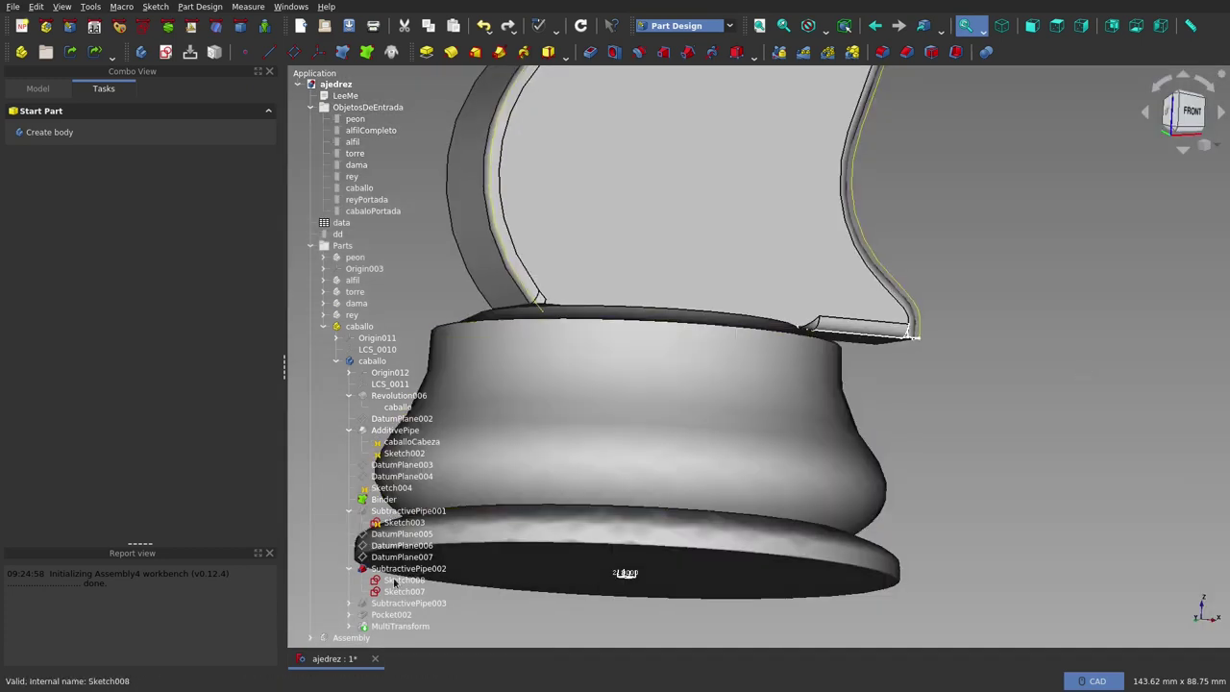
left_click(394, 580)
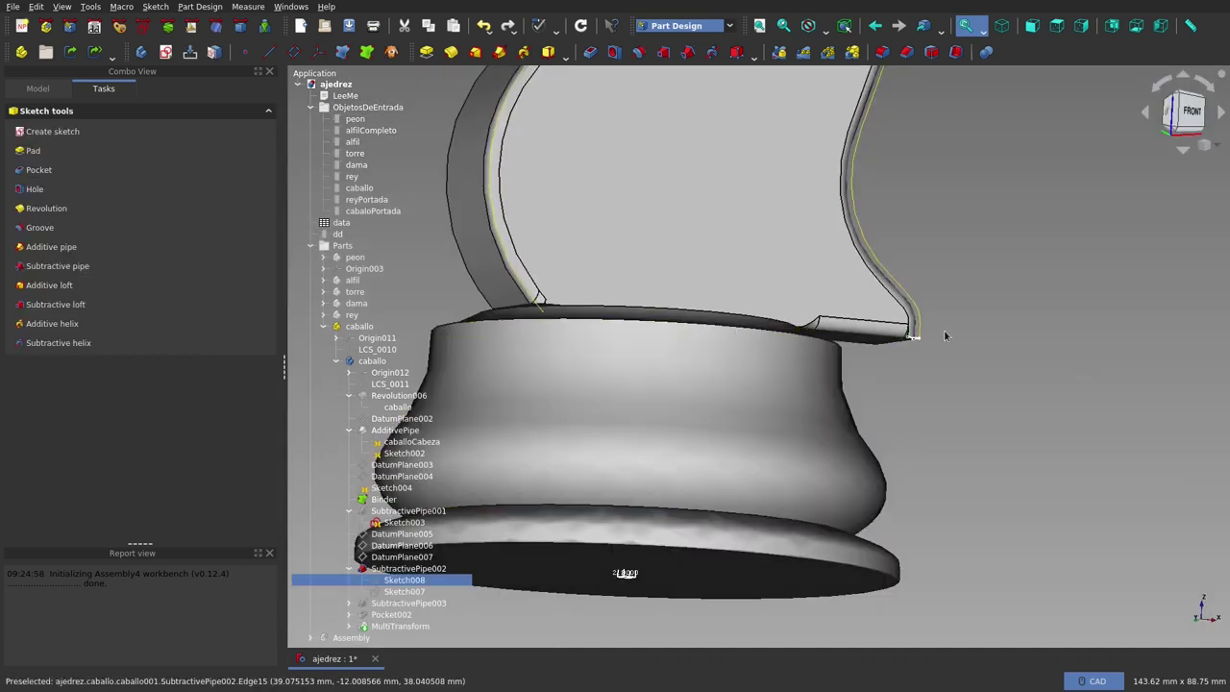
mouse_move(872, 332)
middle_mouse_down()
mouse_move(641, 298)
mouse_move(755, 324)
mouse_move(928, 323)
middle_mouse_up()
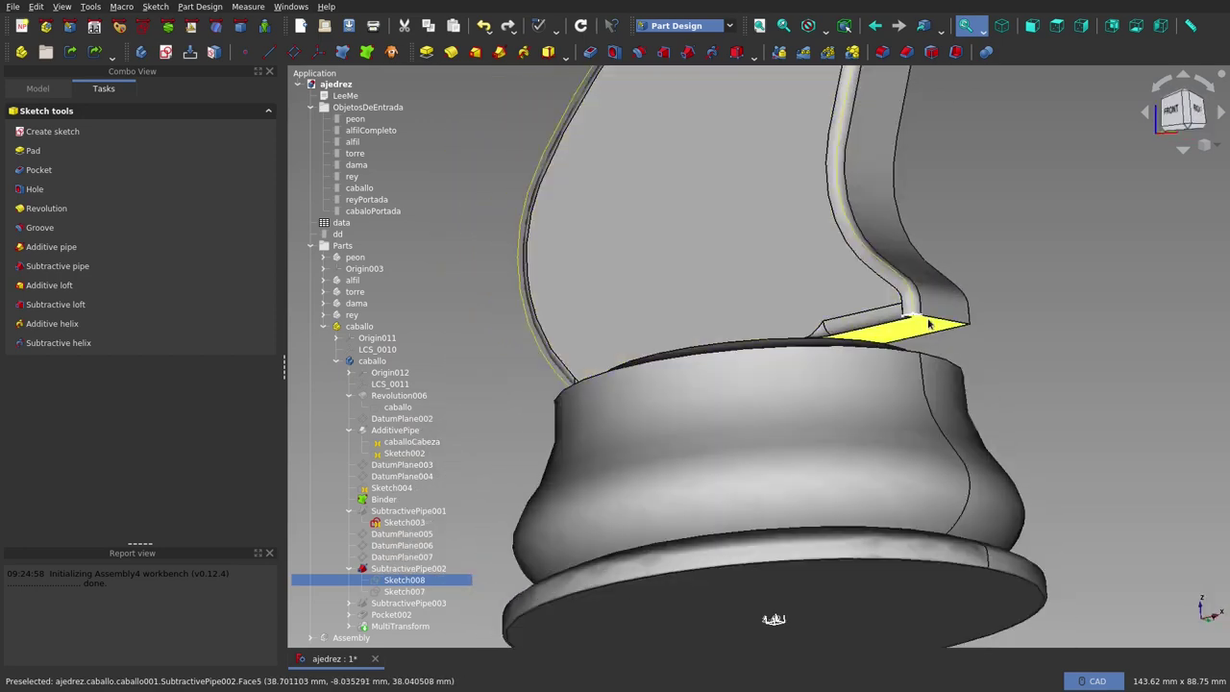
middle_click_drag(846, 322, 818, 305)
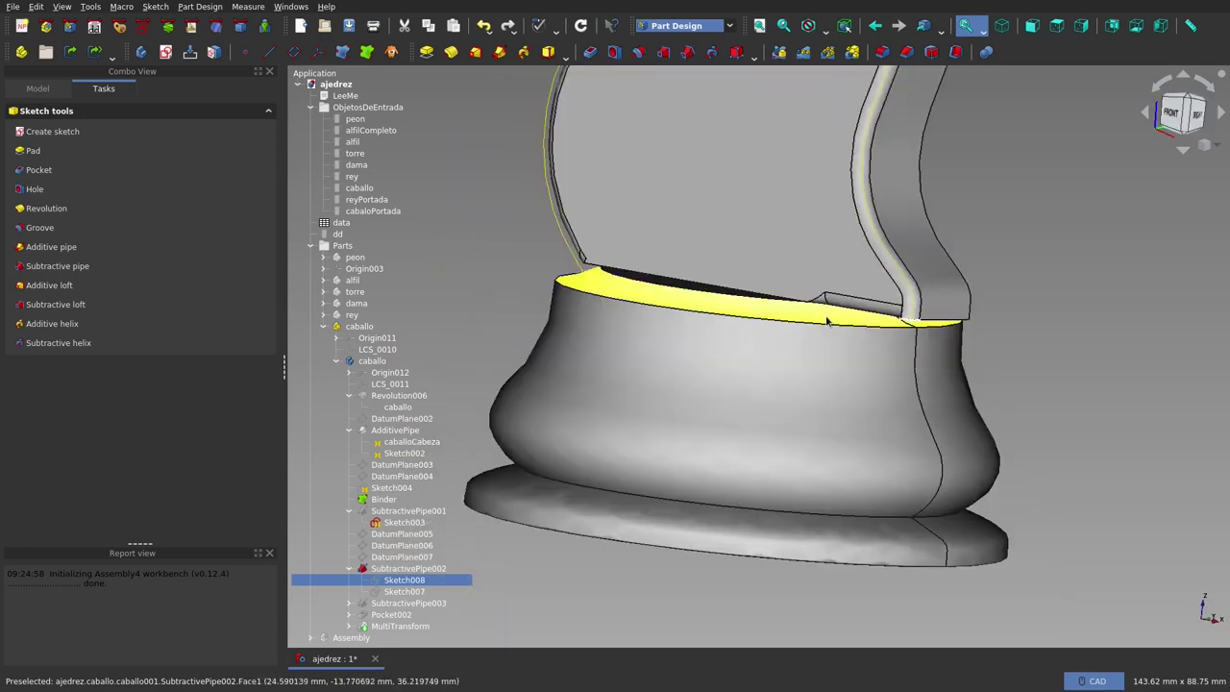
double_click(826, 322)
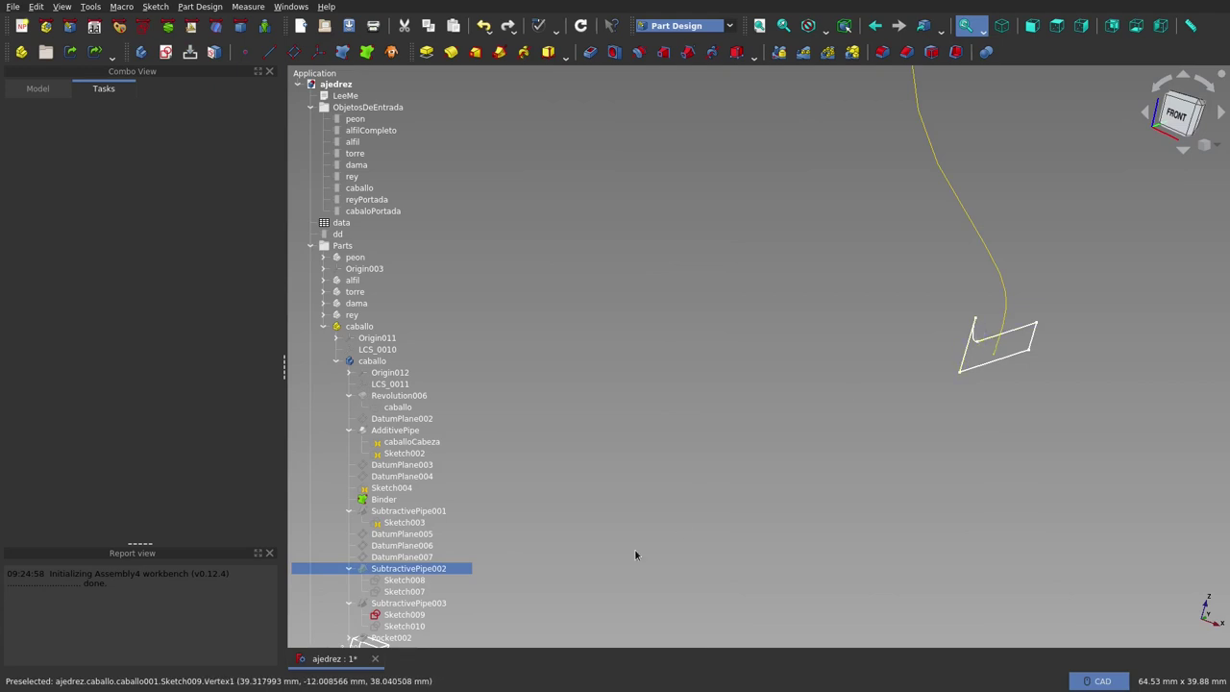
Step: Locate Sketch010's profile rectangle, then make SubtractivePipe002's knight solid visible again
left_click(417, 625)
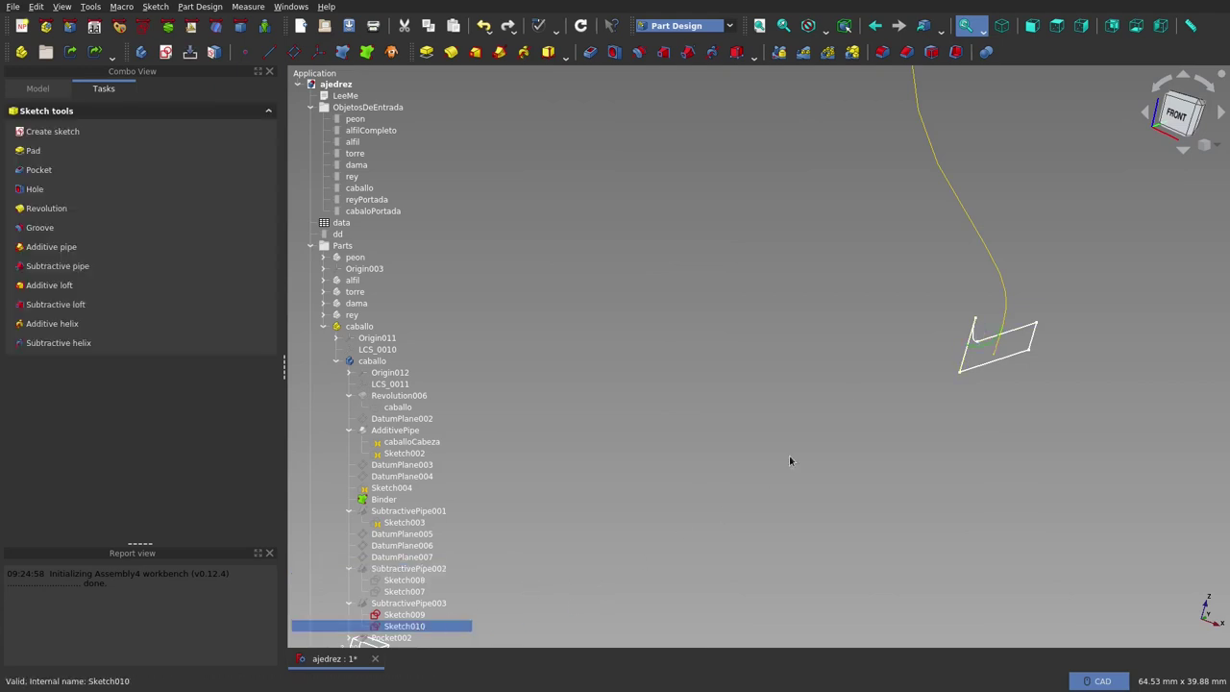
mouse_move(789, 460)
middle_mouse_down()
mouse_move(845, 491)
mouse_move(947, 472)
mouse_move(914, 439)
mouse_move(910, 460)
middle_mouse_up()
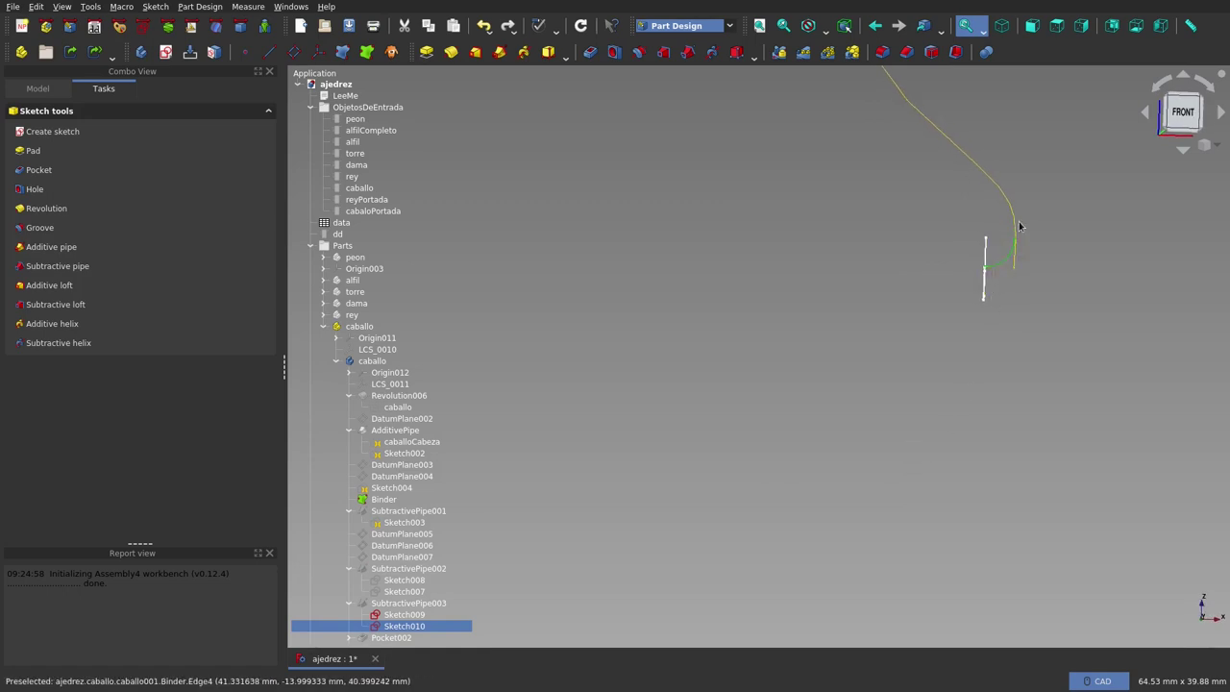
middle_click_drag(1002, 269, 872, 286)
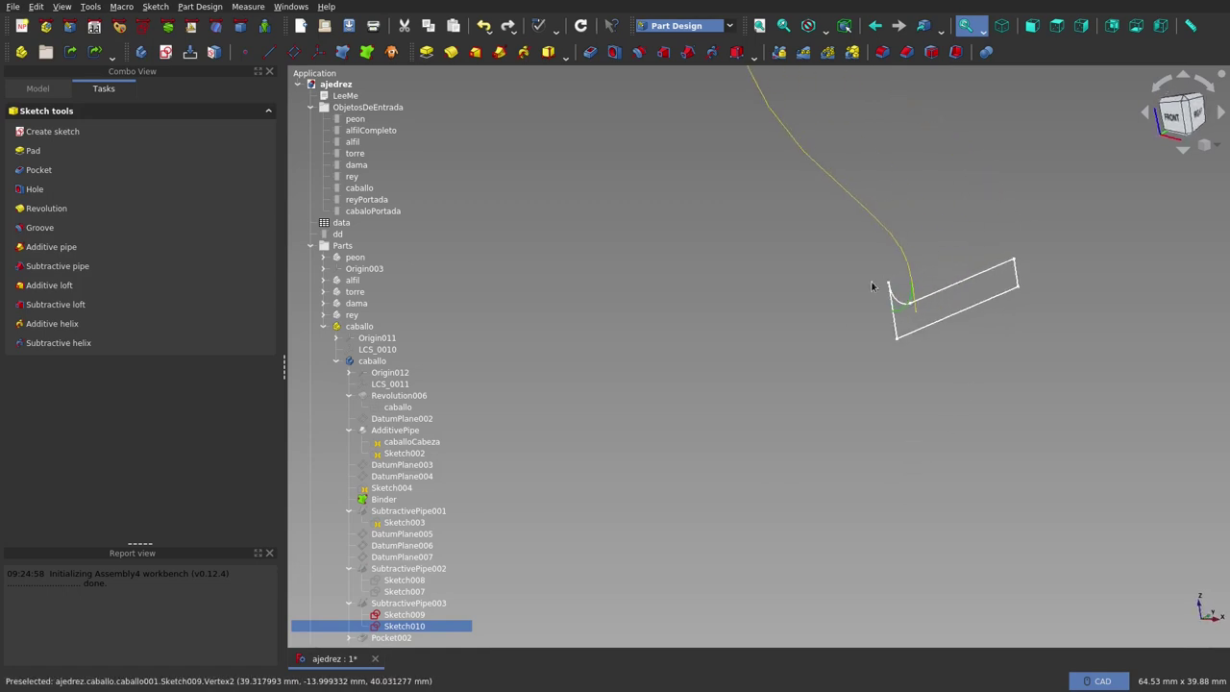
left_click(397, 573)
key("space")
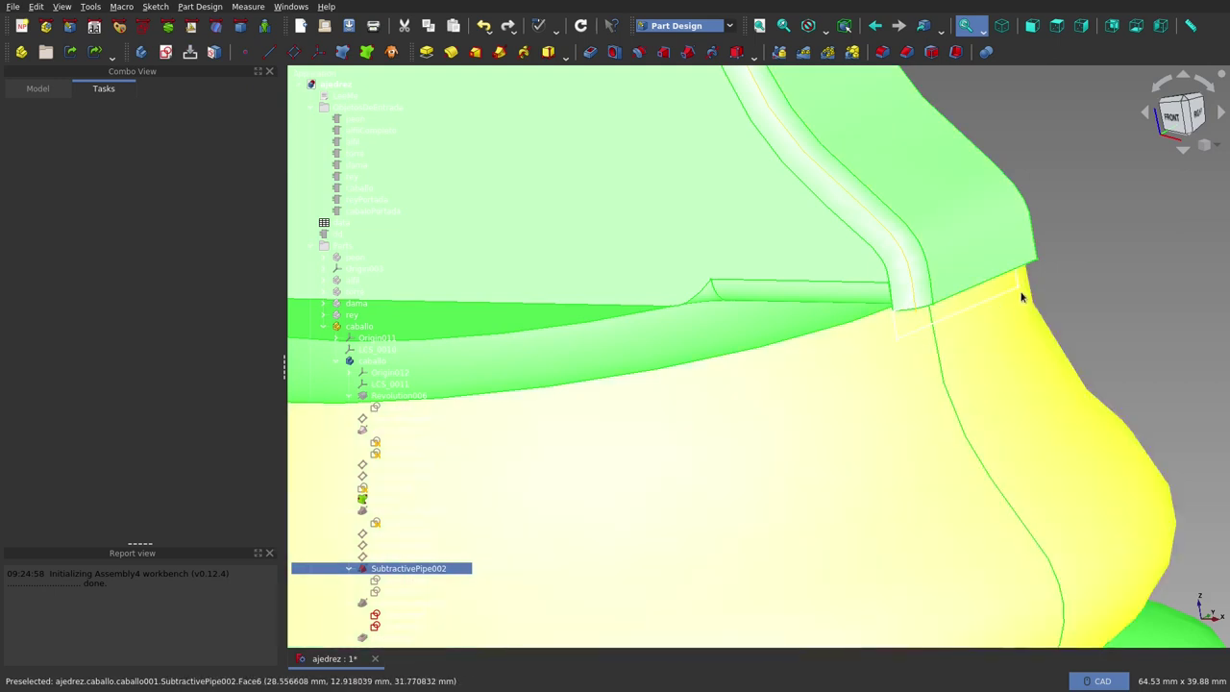
left_click(1074, 255)
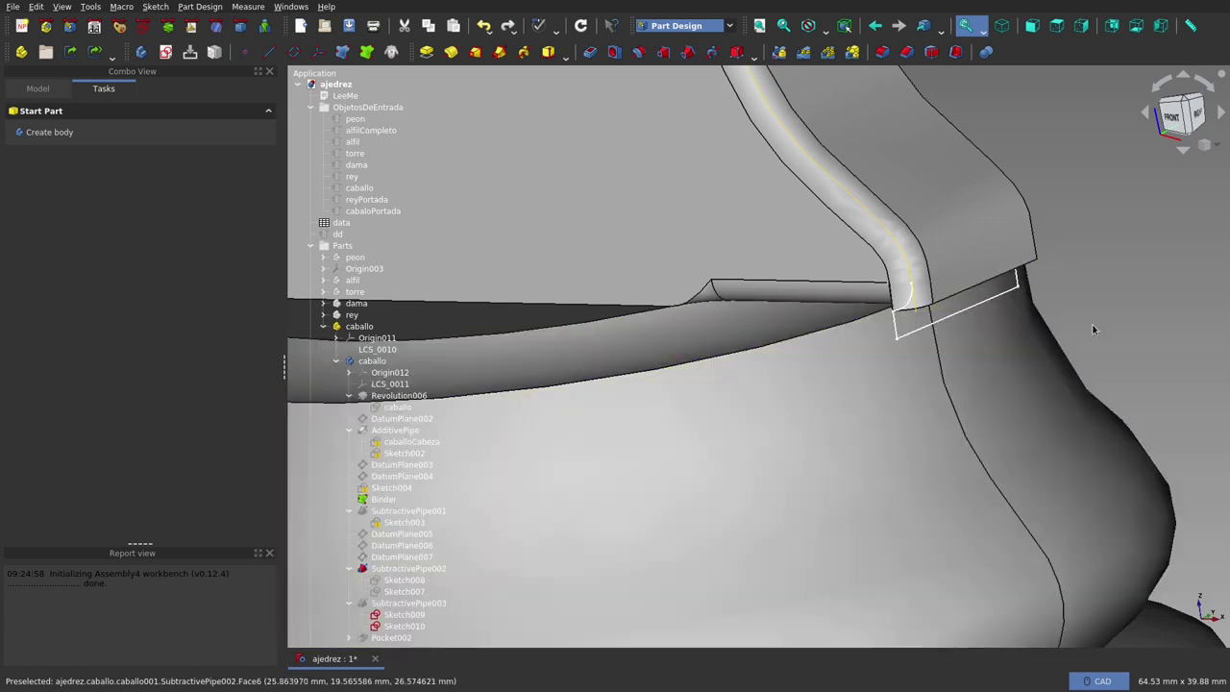
Step: Highlight Sketch009's path and Sketch010's profile on the model, then select SubtractivePipe003
scroll(1101, 316, "down", 2)
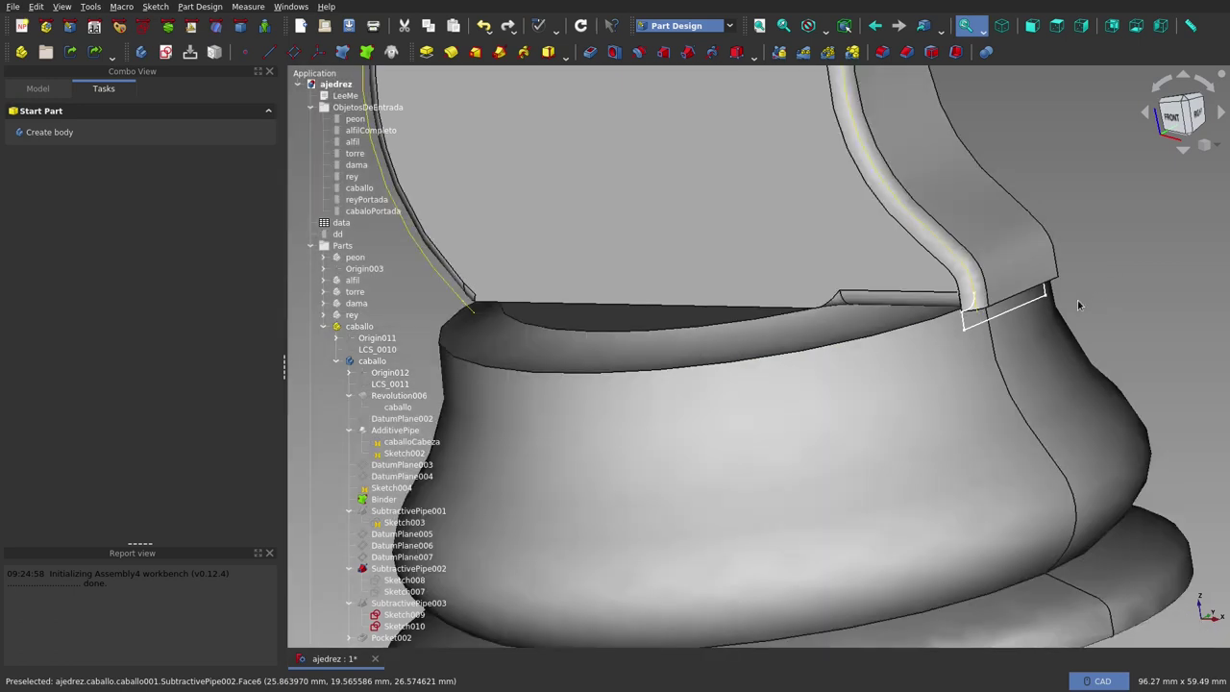
scroll(872, 409, "down", 1)
scroll(872, 403, "down", 1)
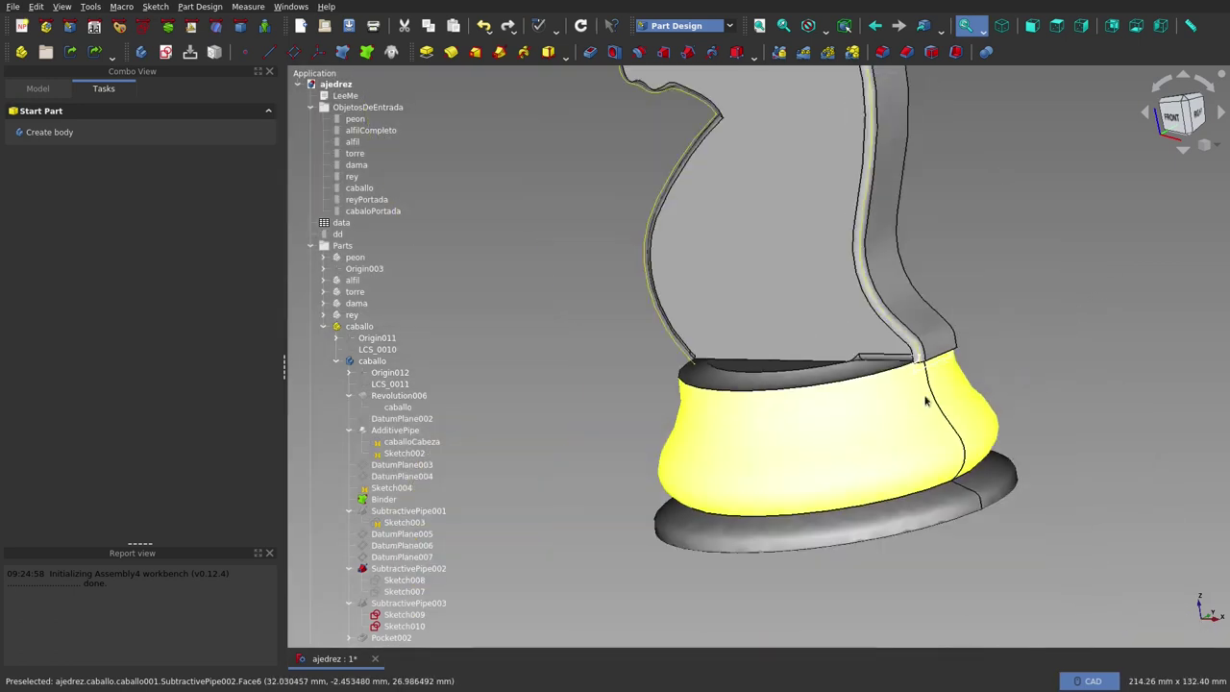
left_click(410, 619)
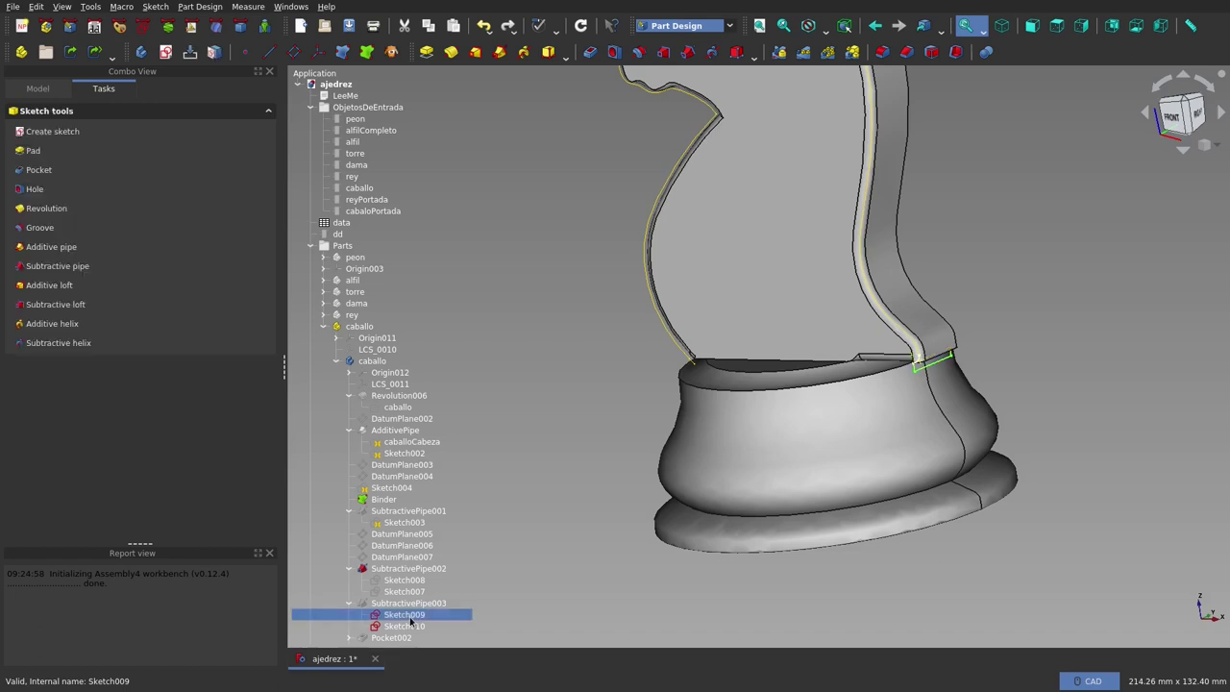
left_click(404, 628)
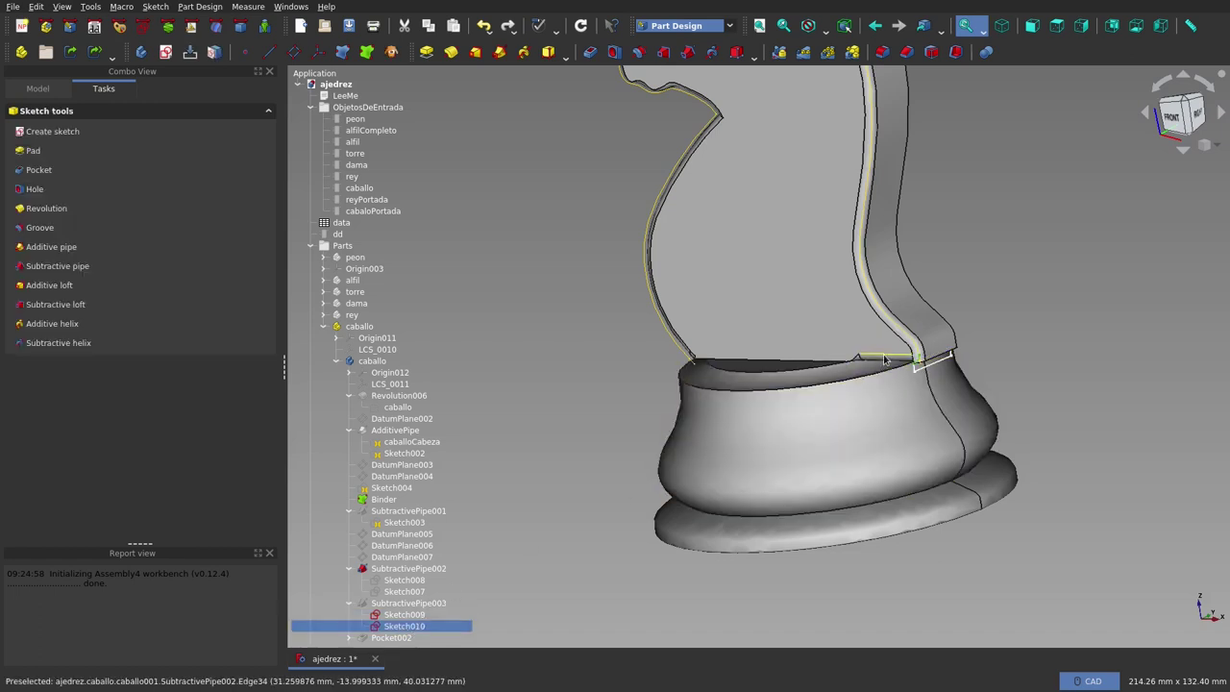
scroll(932, 364, "up", 5)
scroll(939, 363, "down", 3)
scroll(938, 363, "down", 2)
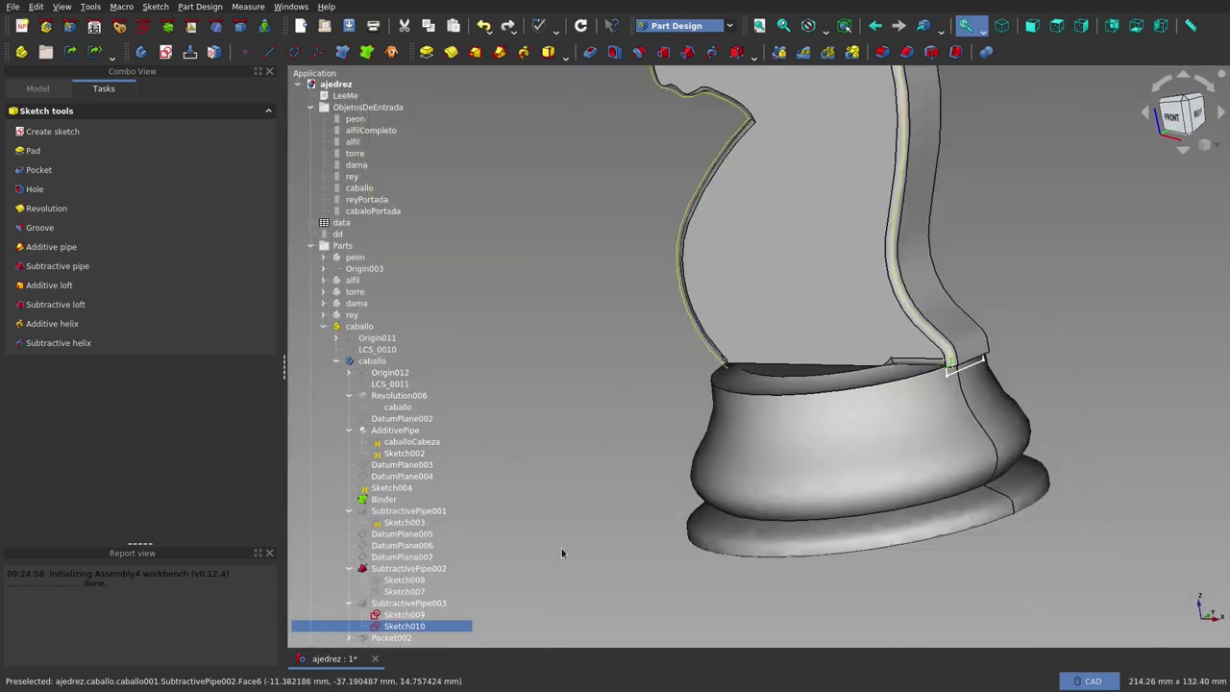
left_click(442, 604)
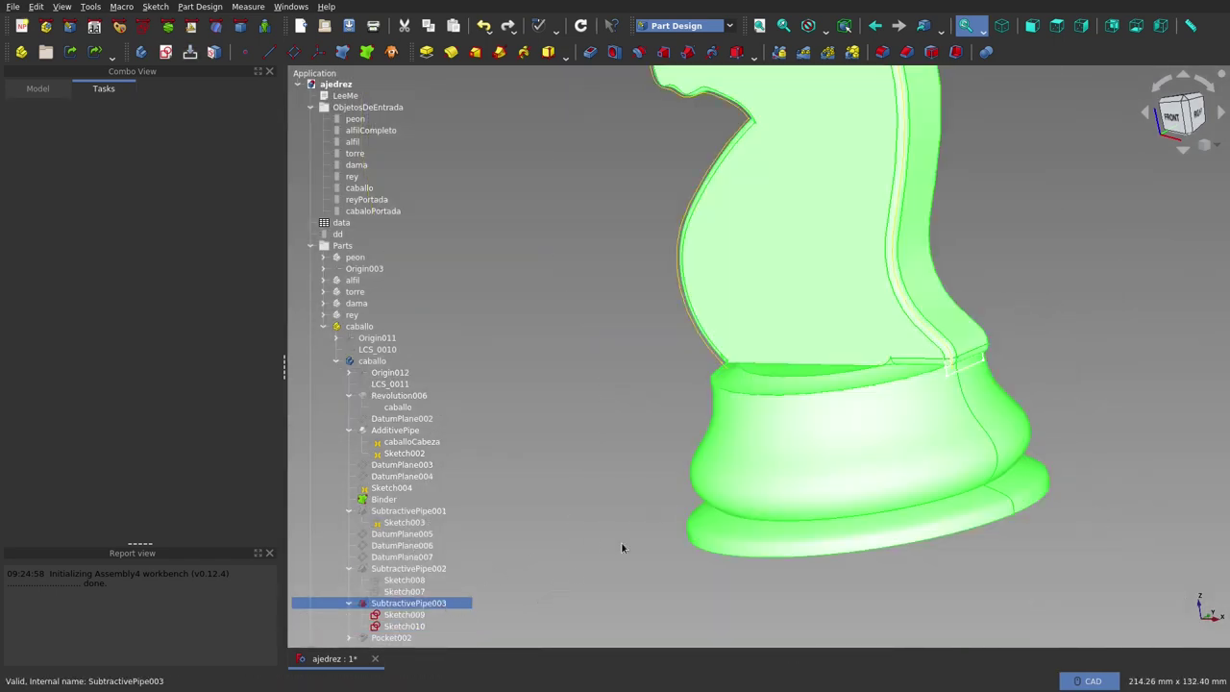
Step: Reselect Sketch010 and orbit the knight to side and top views
left_click(405, 625)
scroll(1018, 294, "up", 2)
mouse_move(1019, 294)
middle_mouse_down()
mouse_move(831, 233)
mouse_move(1039, 324)
mouse_move(1090, 308)
middle_mouse_up()
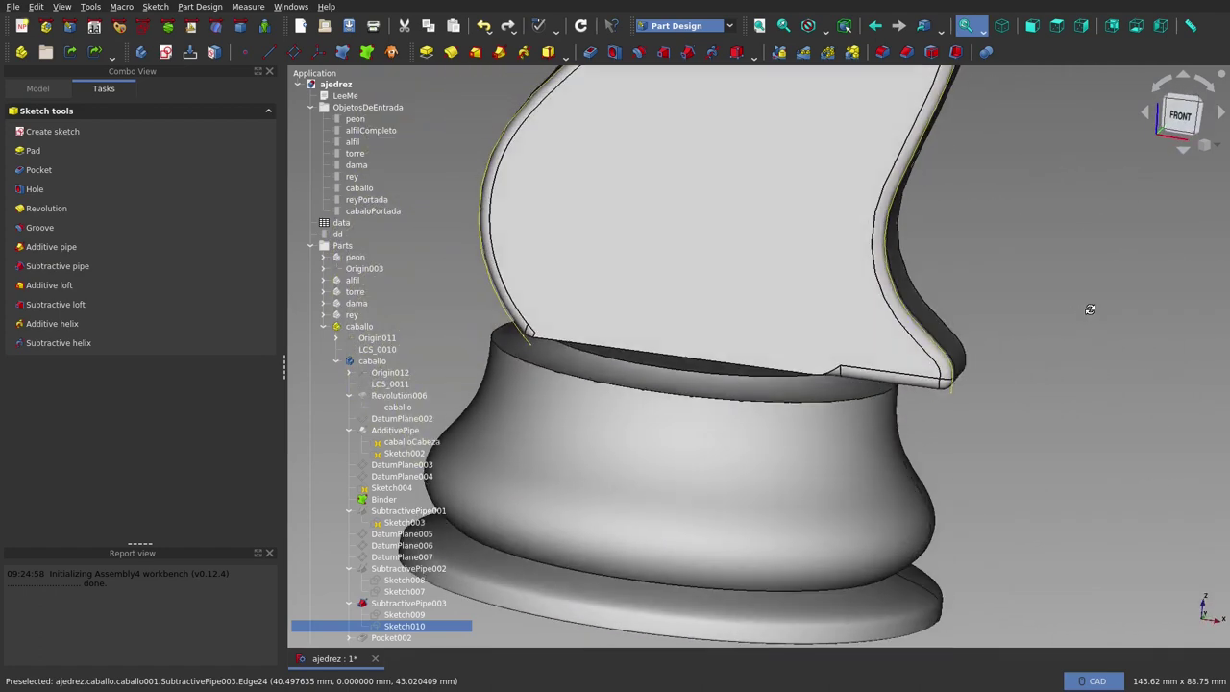
scroll(1092, 314, "down", 5)
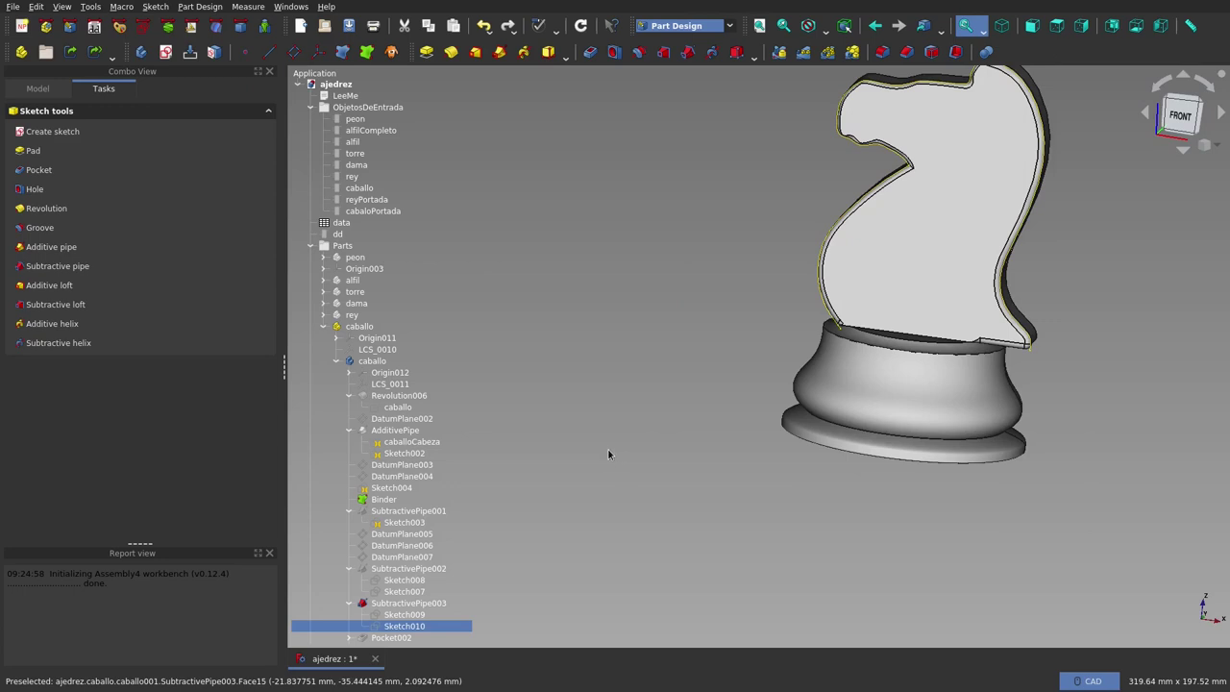
scroll(609, 444, "down", 2)
left_click(1009, 293)
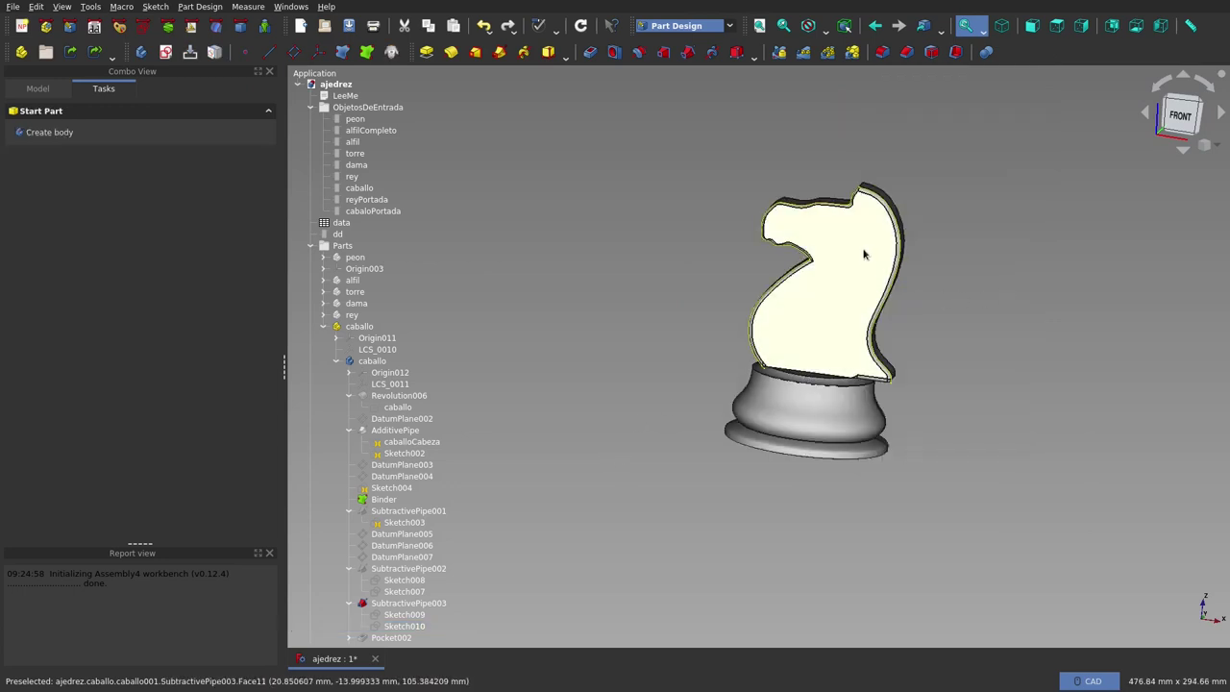
mouse_move(836, 278)
middle_mouse_down()
mouse_move(811, 340)
mouse_move(881, 354)
middle_mouse_up()
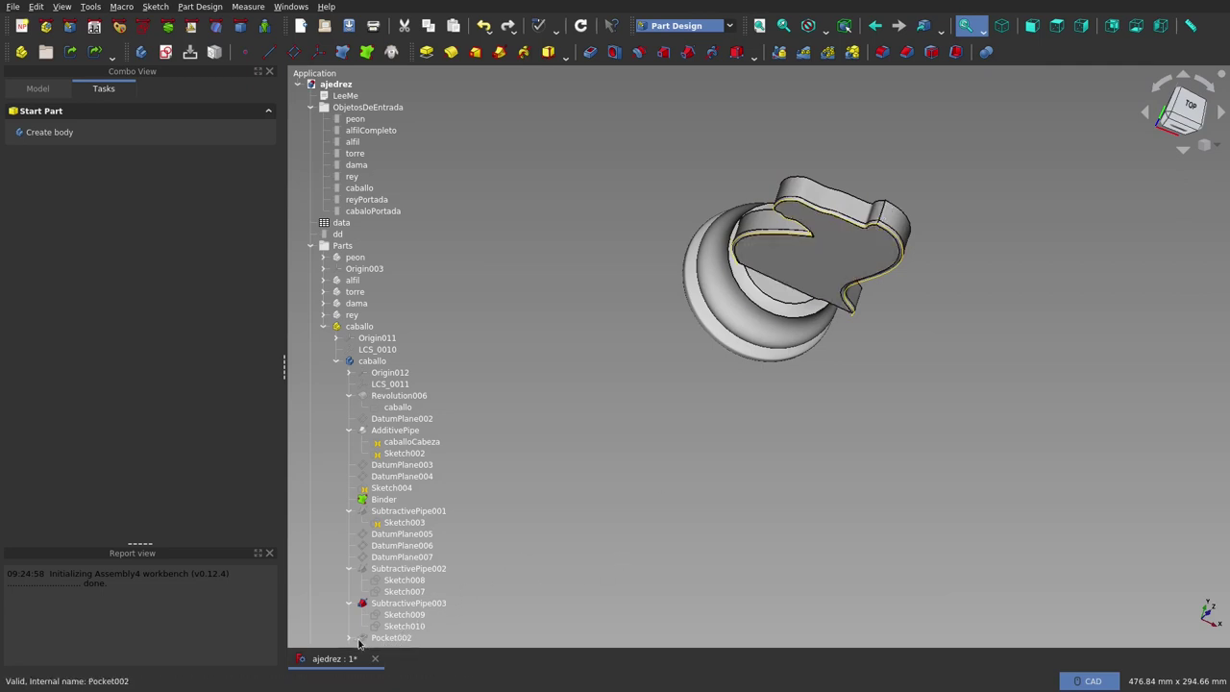
scroll(368, 637, "down", 2)
scroll(396, 573, "down", 1)
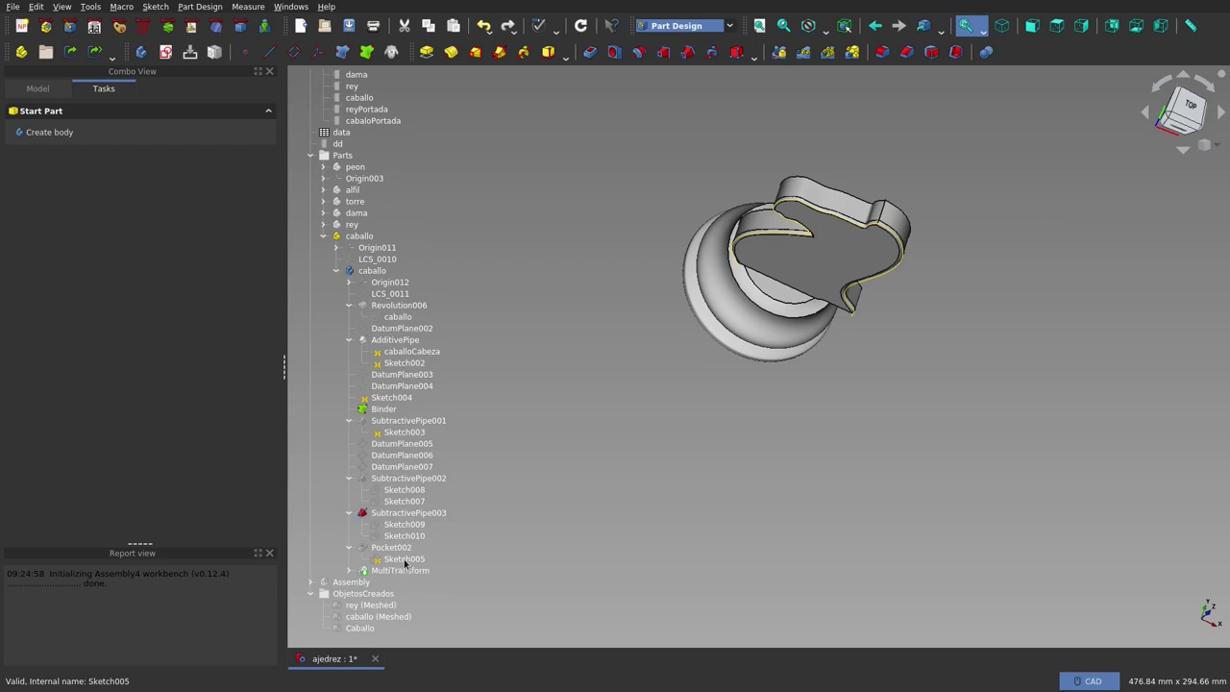
Step: Inspect Pocket002 and its Sketch005 from the right-side view, then view the whole knight
left_click(405, 560)
left_click(918, 269)
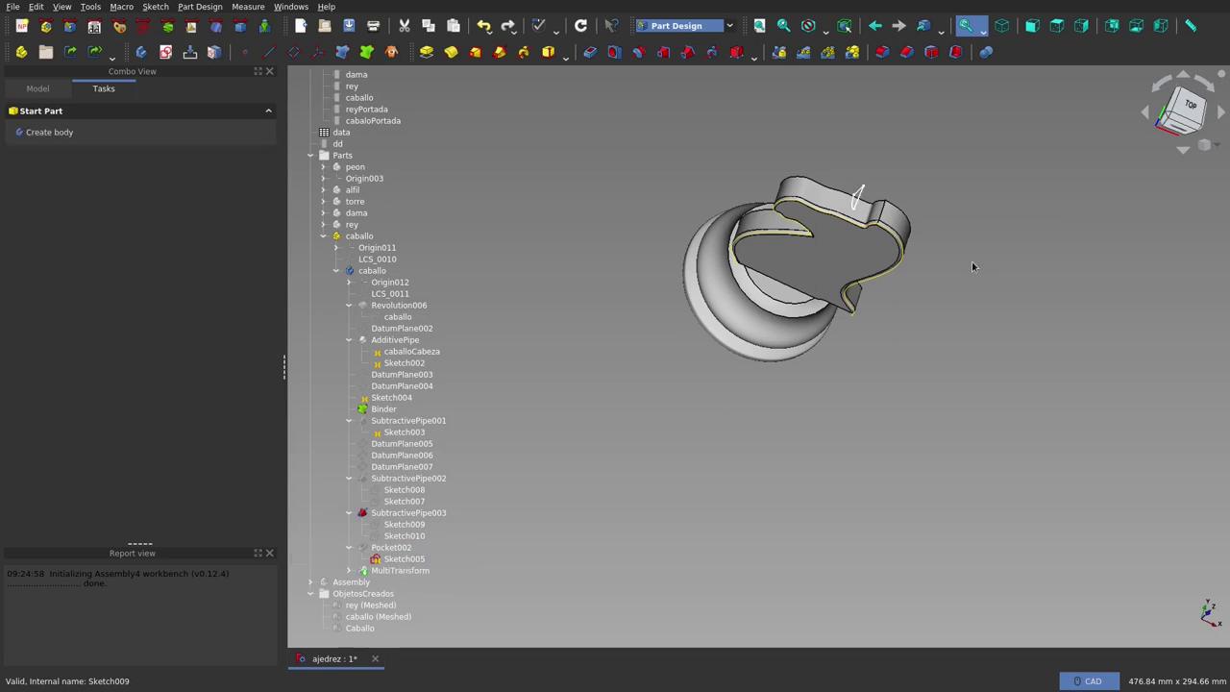
middle_click_drag(971, 266, 751, 223)
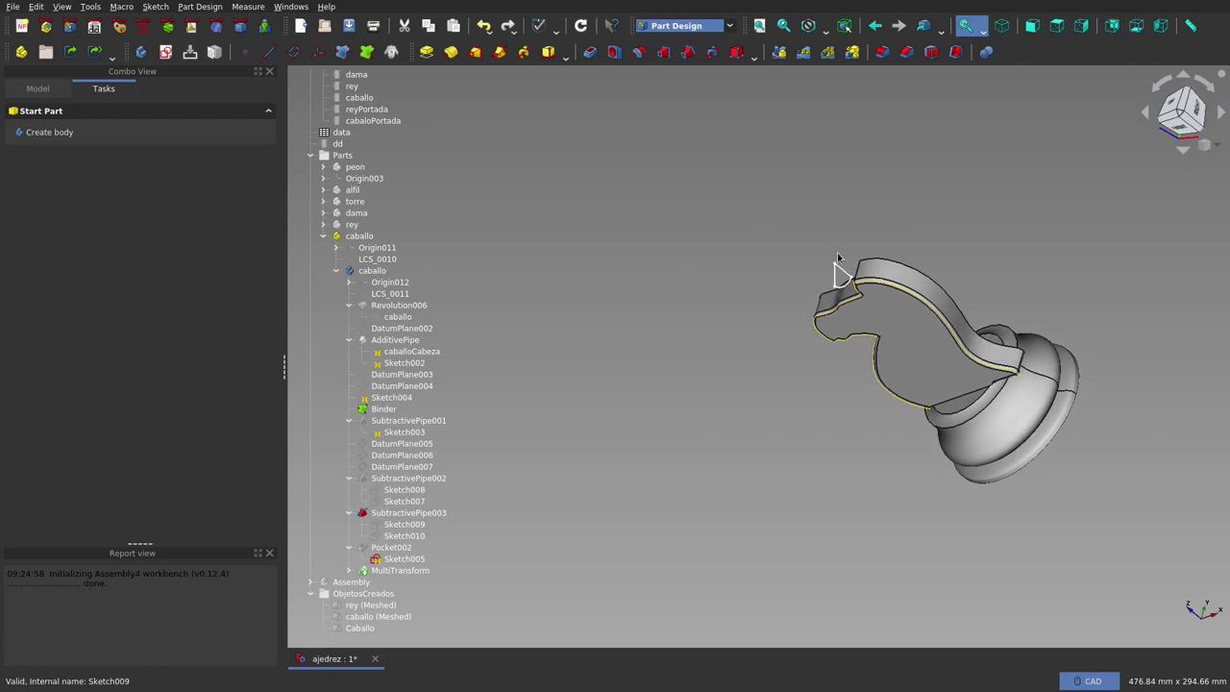
scroll(843, 285, "up", 5)
scroll(842, 285, "down", 5)
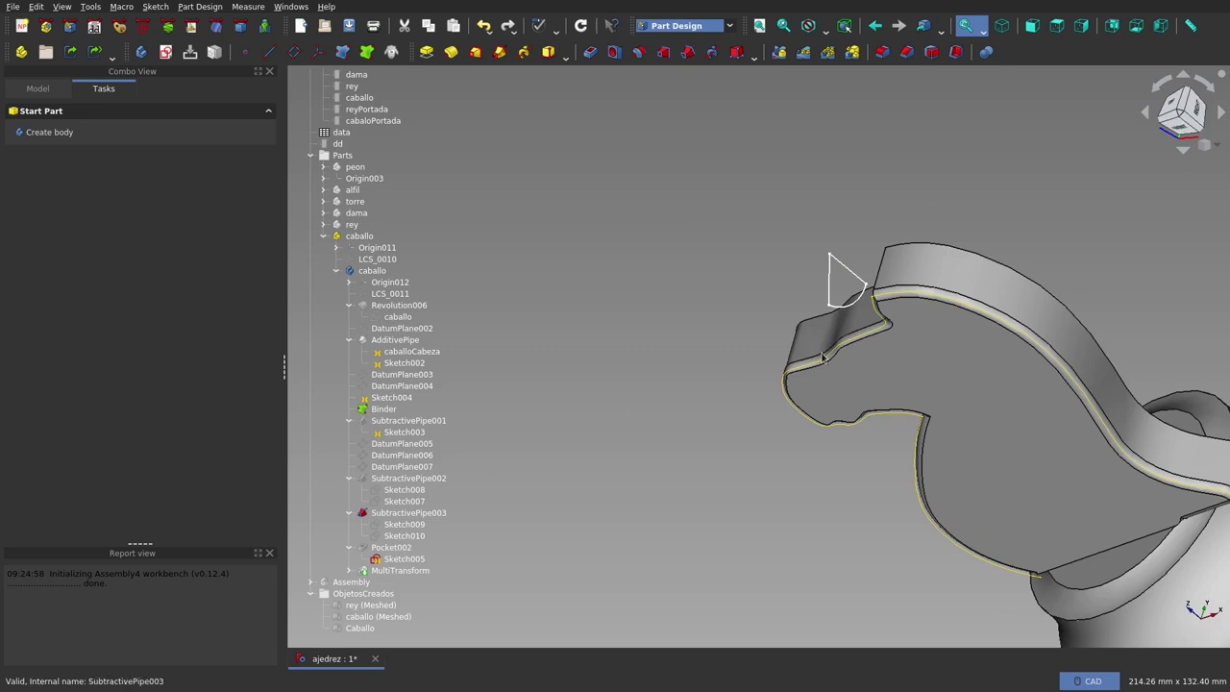
left_click(393, 548)
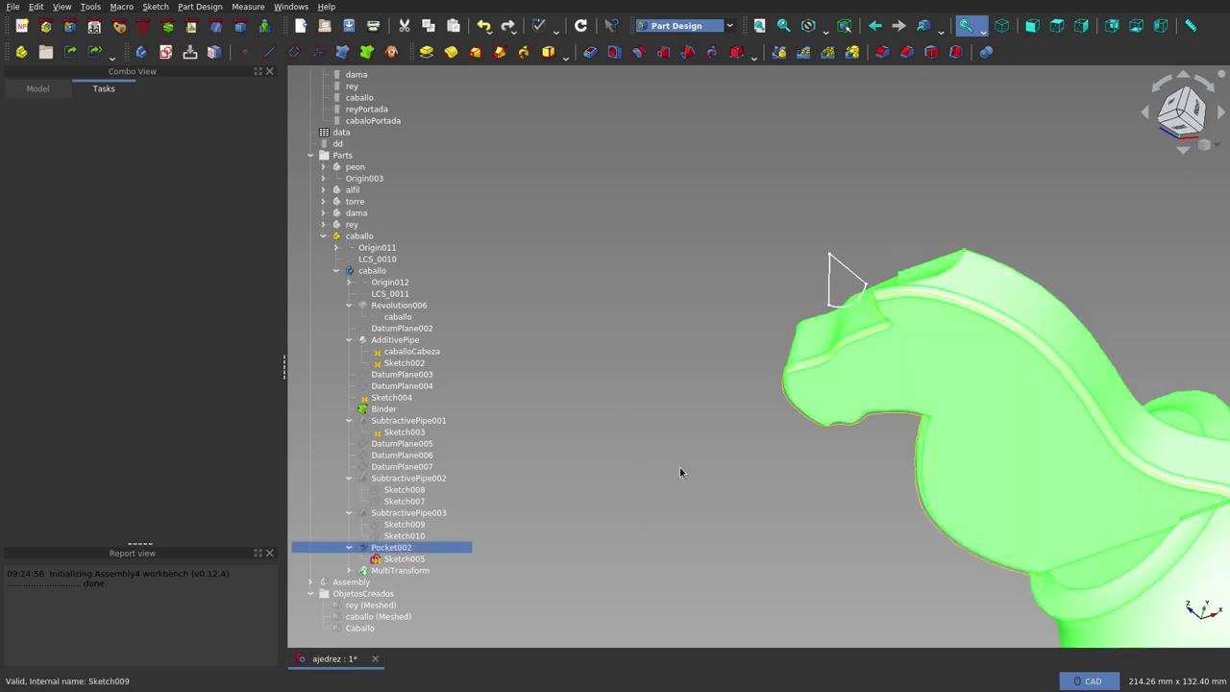
key("3")
left_click(401, 564)
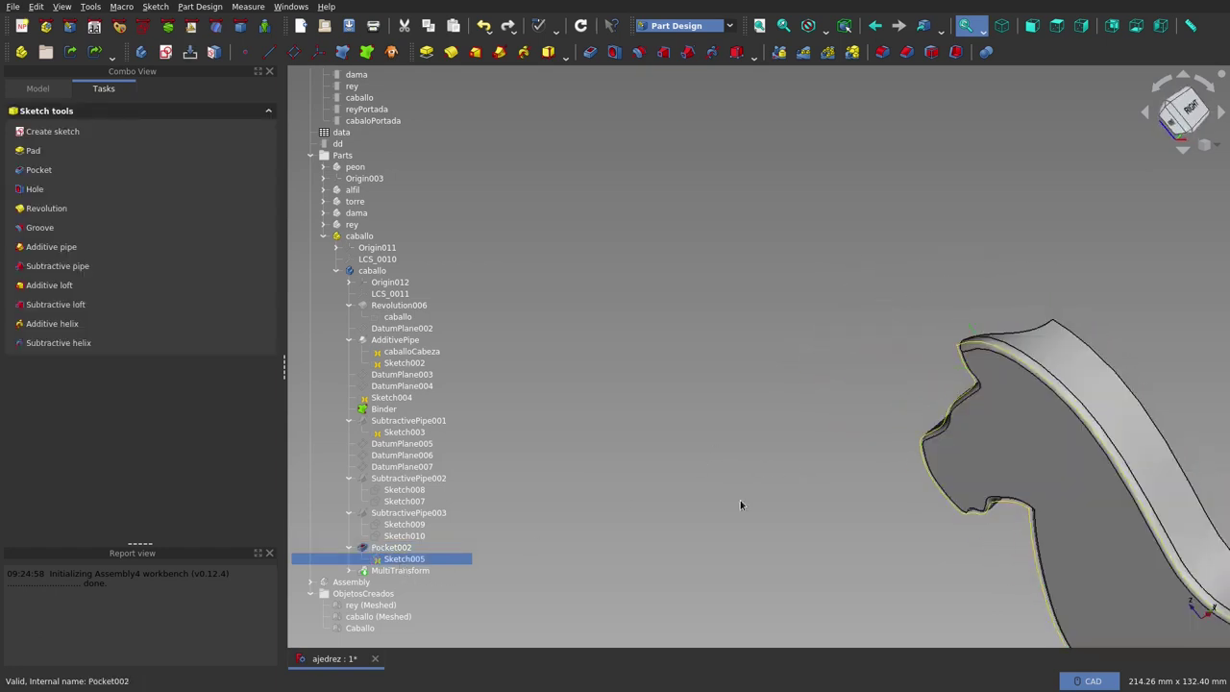
scroll(796, 446, "down", 5)
middle_click_drag(796, 446, 1009, 432)
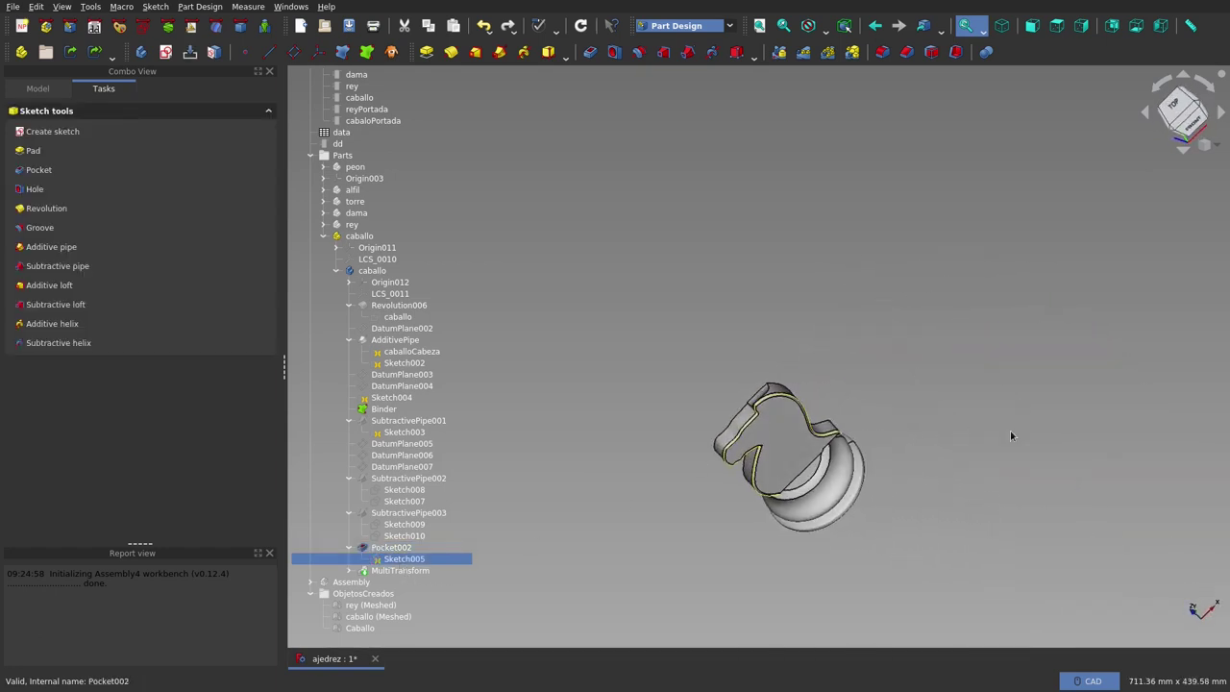
left_click(402, 413)
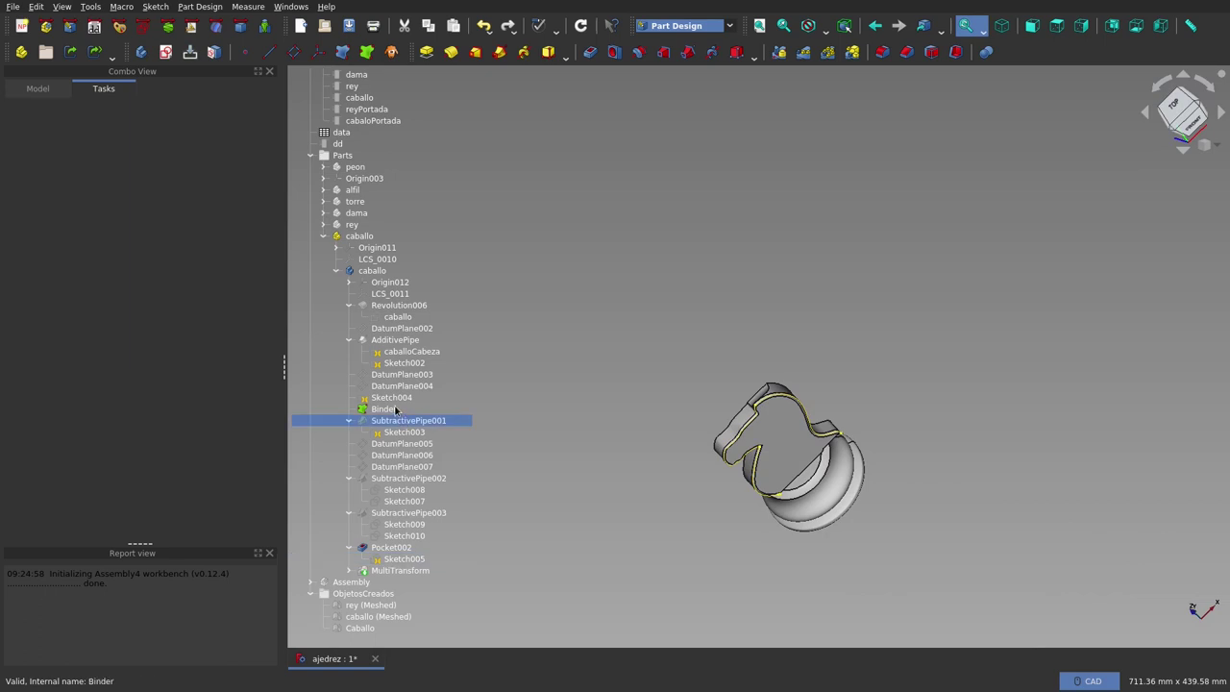
scroll(728, 519, "up", 3)
middle_click_drag(730, 493, 736, 472)
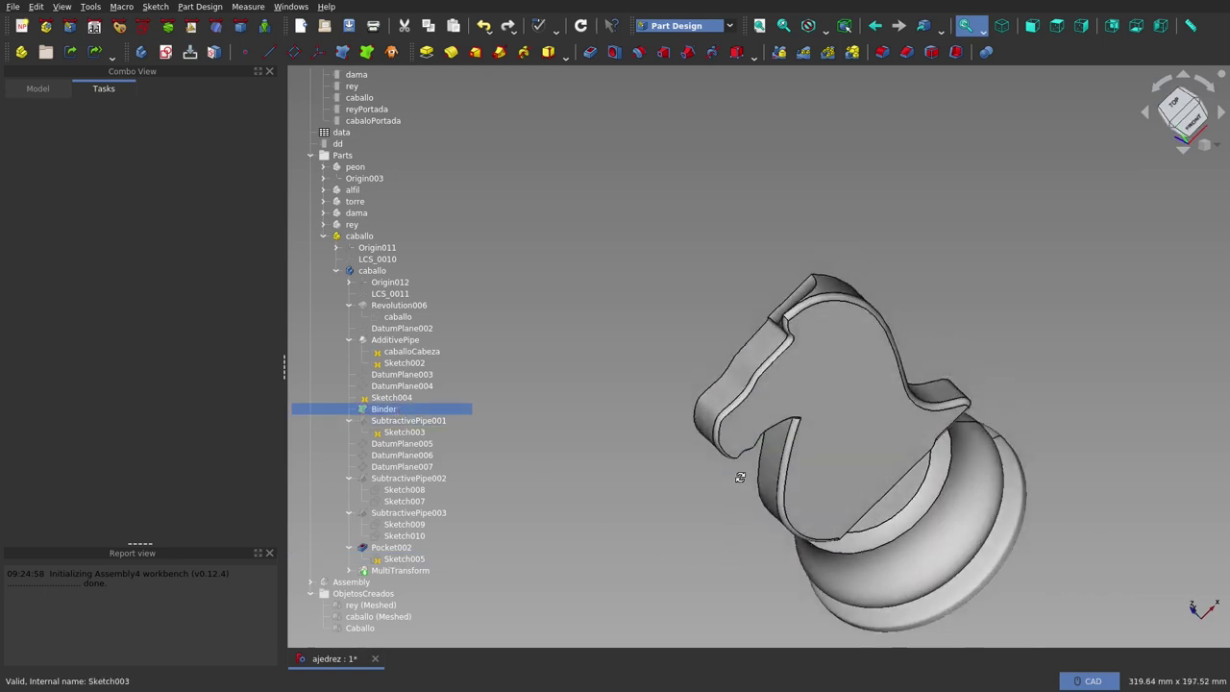
scroll(736, 472, "up", 3)
left_click(759, 25)
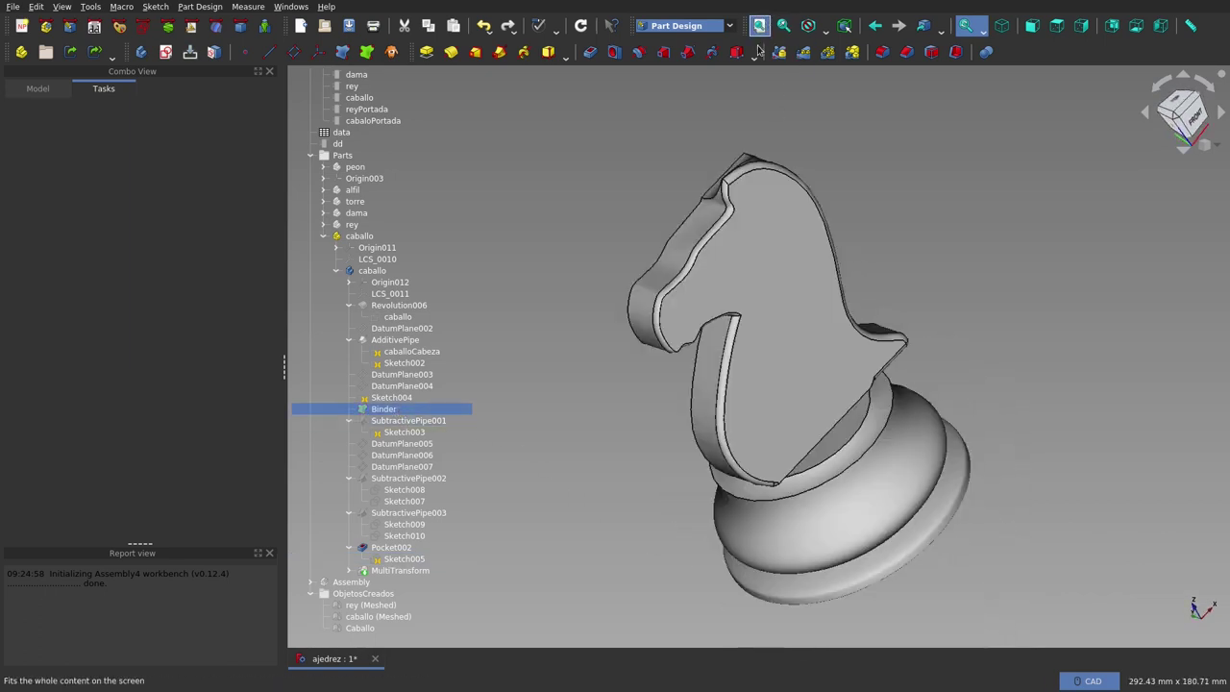
mouse_move(754, 480)
middle_mouse_down()
mouse_move(793, 417)
mouse_move(906, 417)
mouse_move(579, 474)
mouse_move(521, 458)
mouse_move(546, 423)
mouse_move(798, 453)
middle_mouse_up()
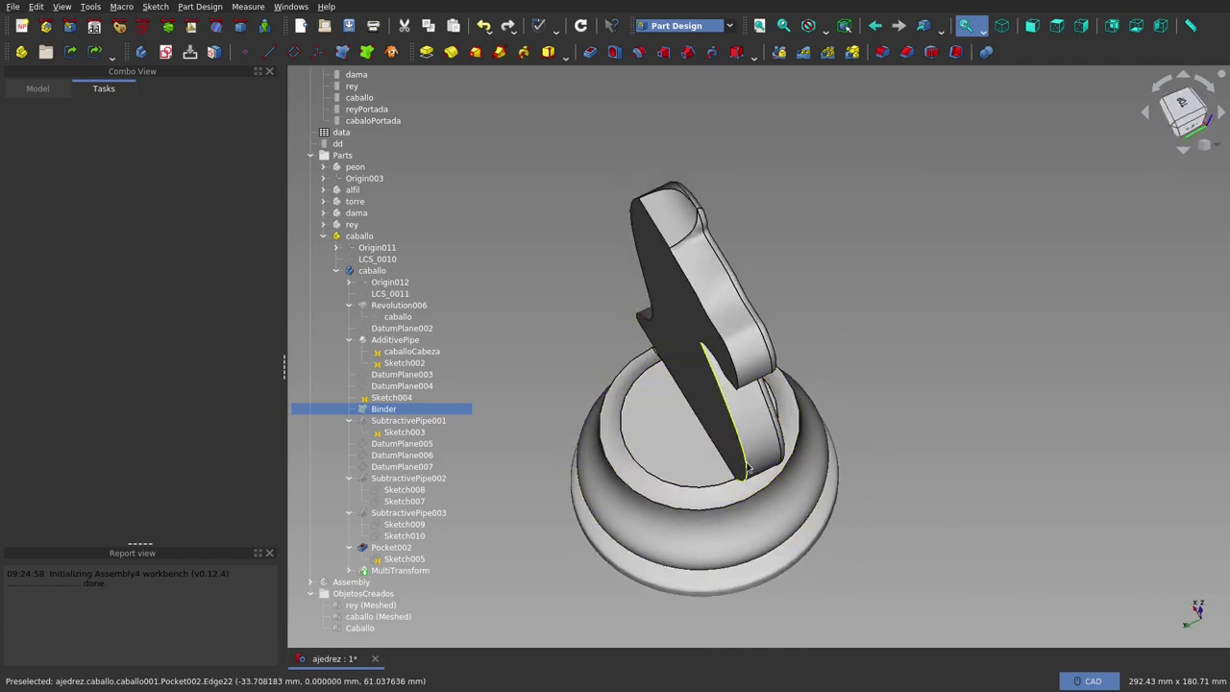
scroll(744, 442, "down", 2)
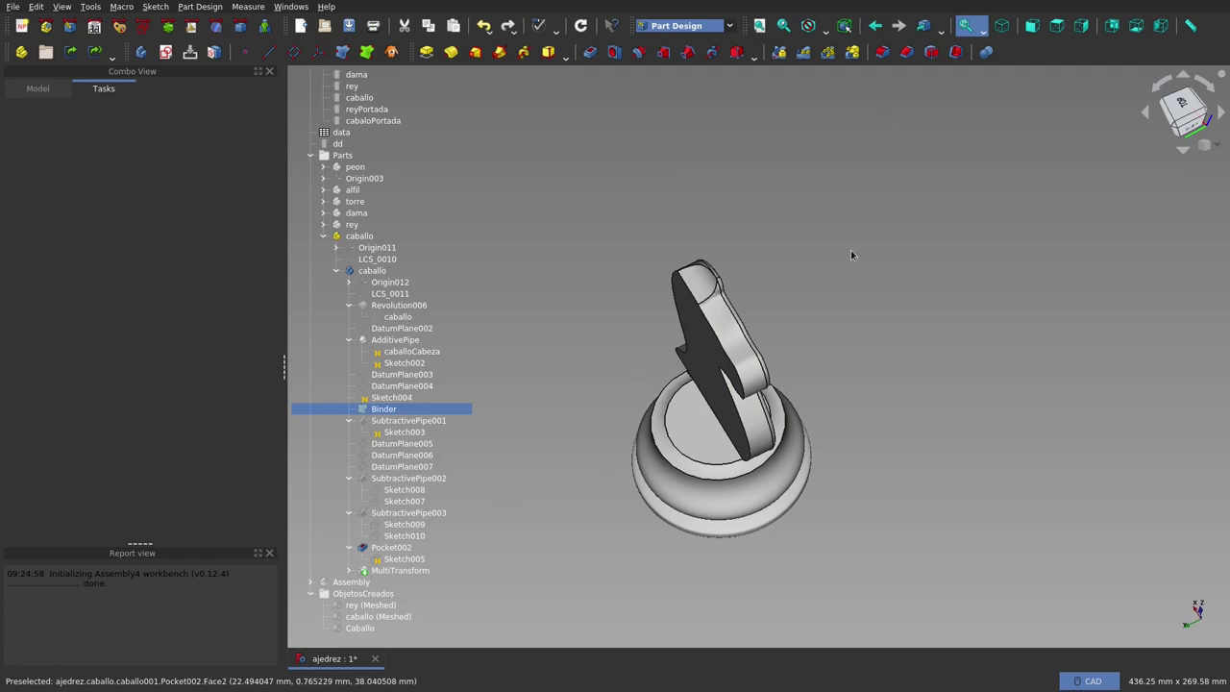
left_click(404, 342)
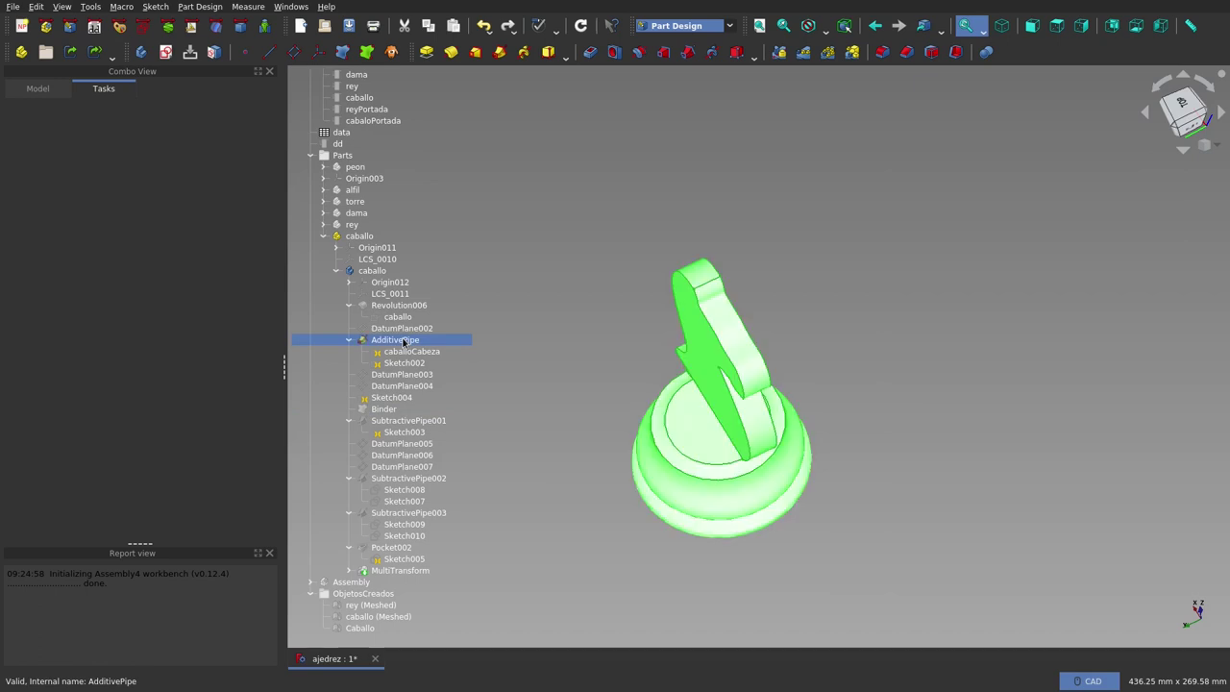
left_click(389, 422)
left_click(390, 480)
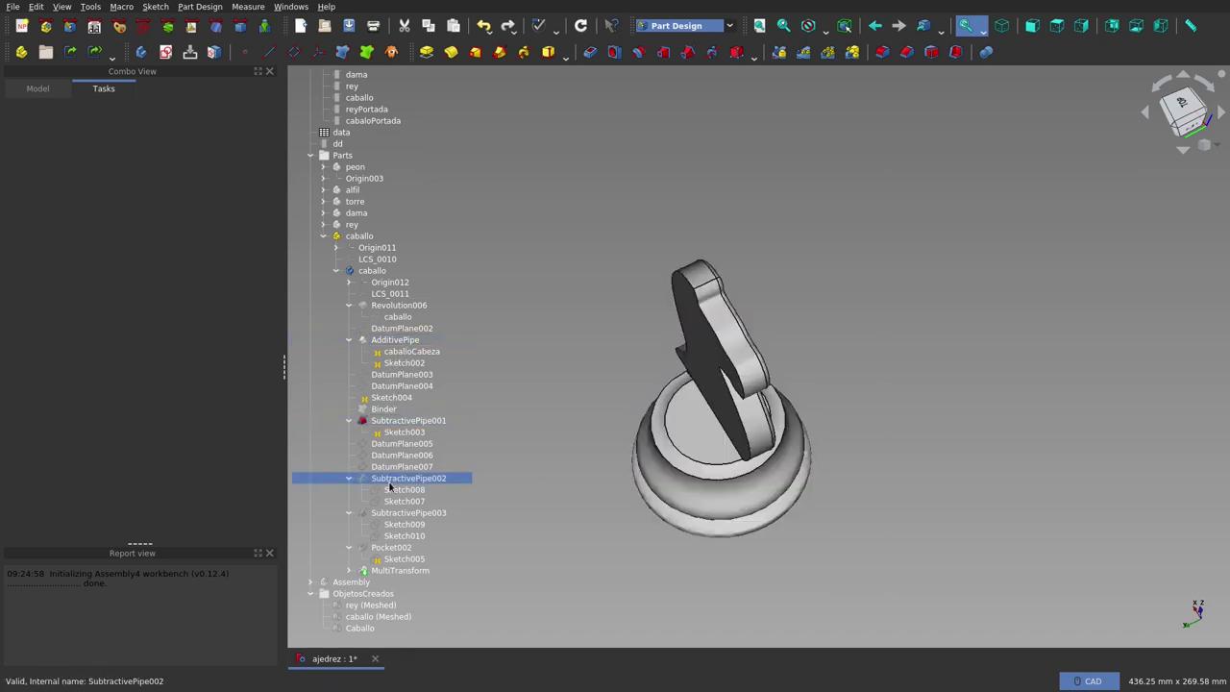
left_click(390, 514)
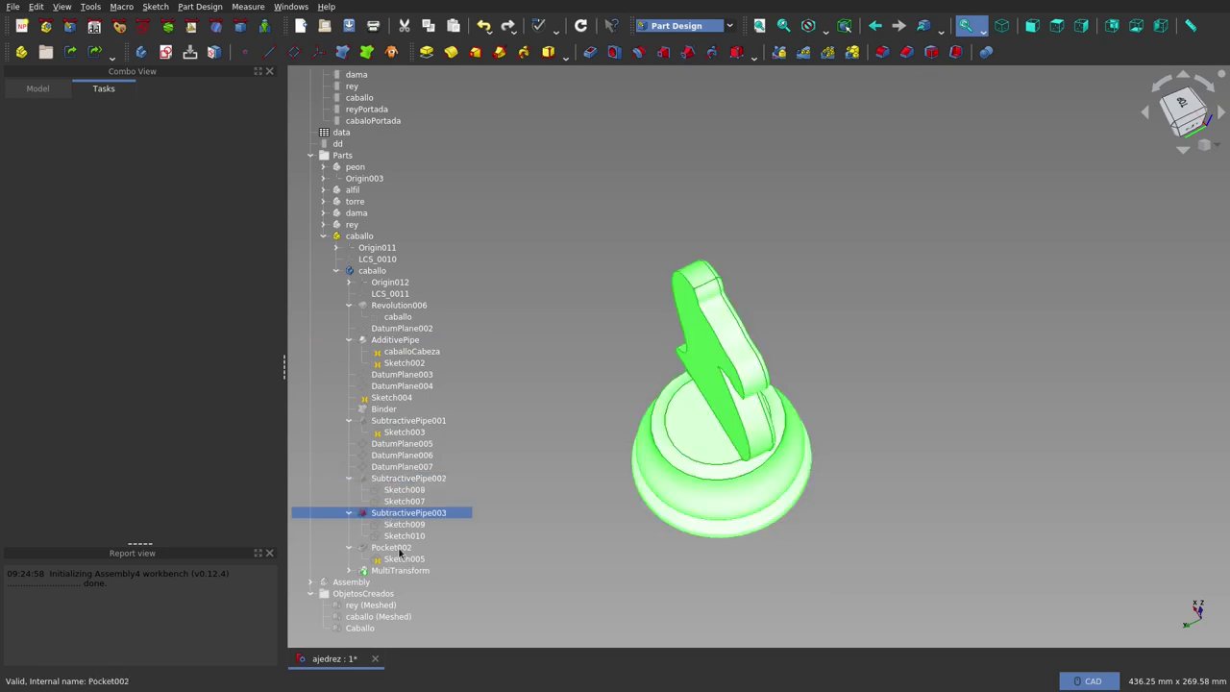
left_click(399, 553)
left_click(551, 576)
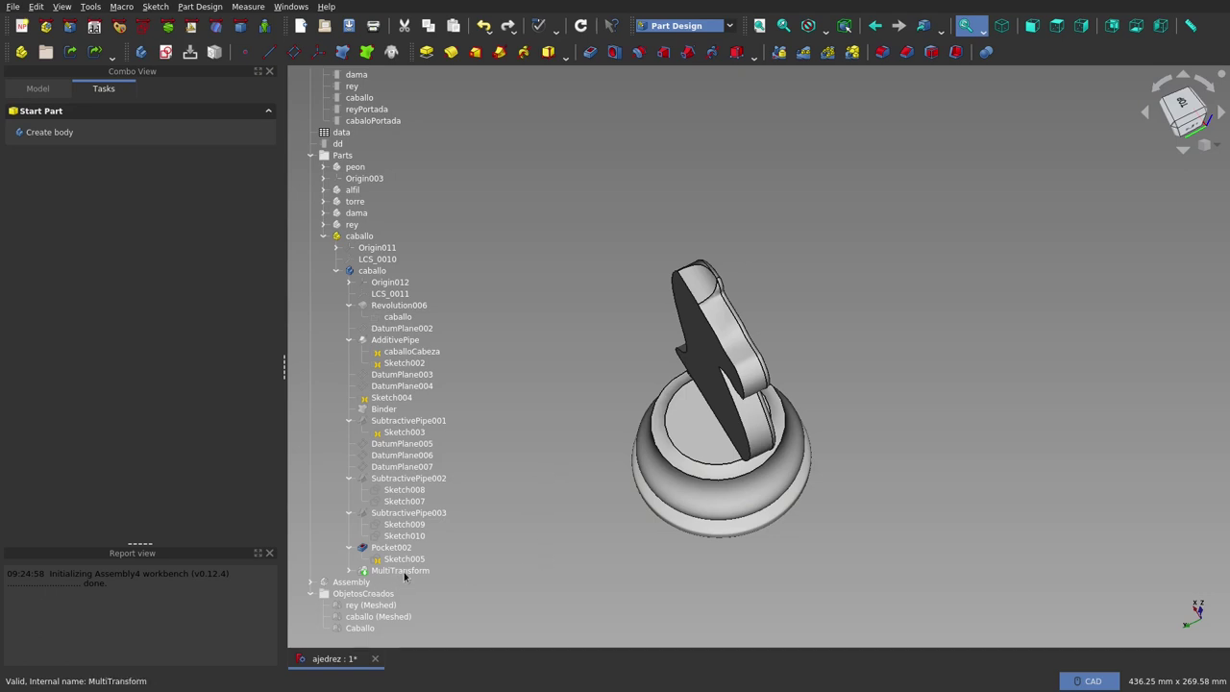
double_click(402, 571)
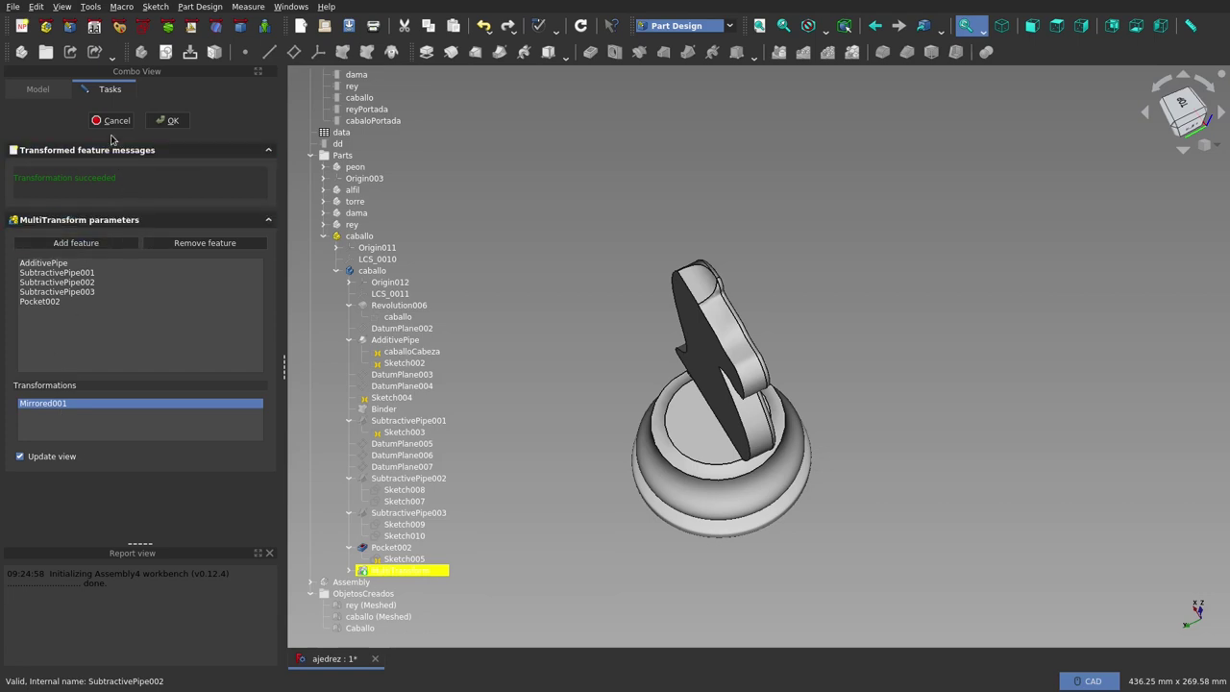
left_click(112, 120)
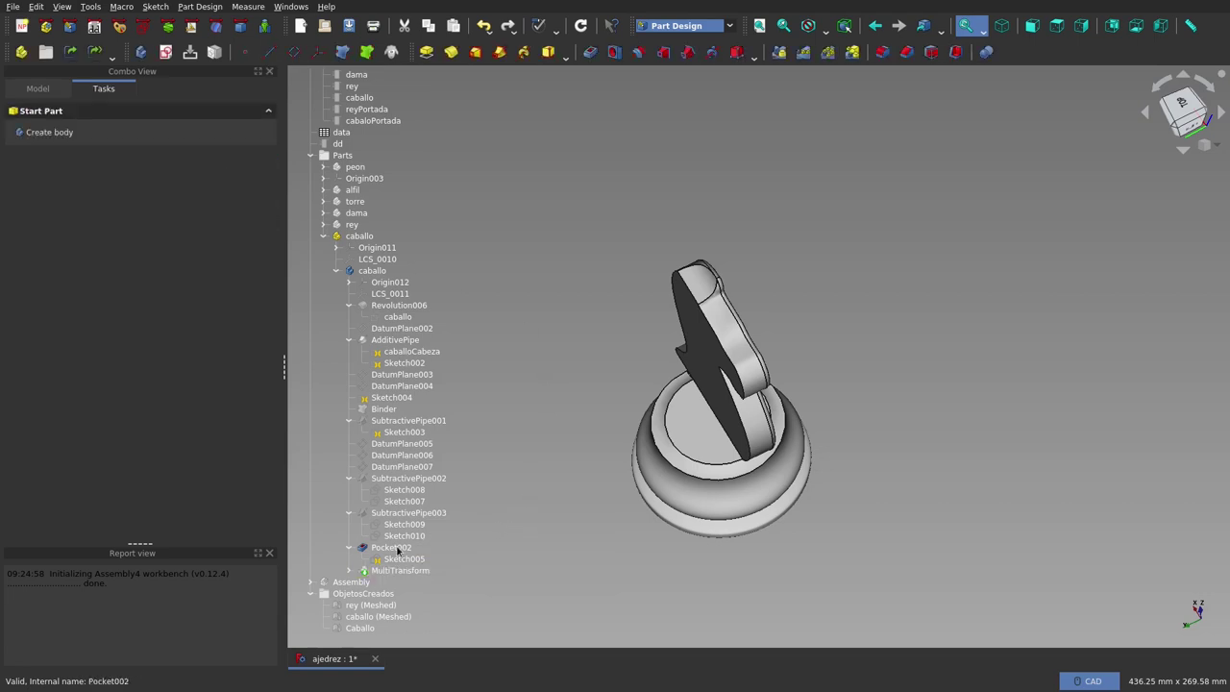
left_click(391, 574)
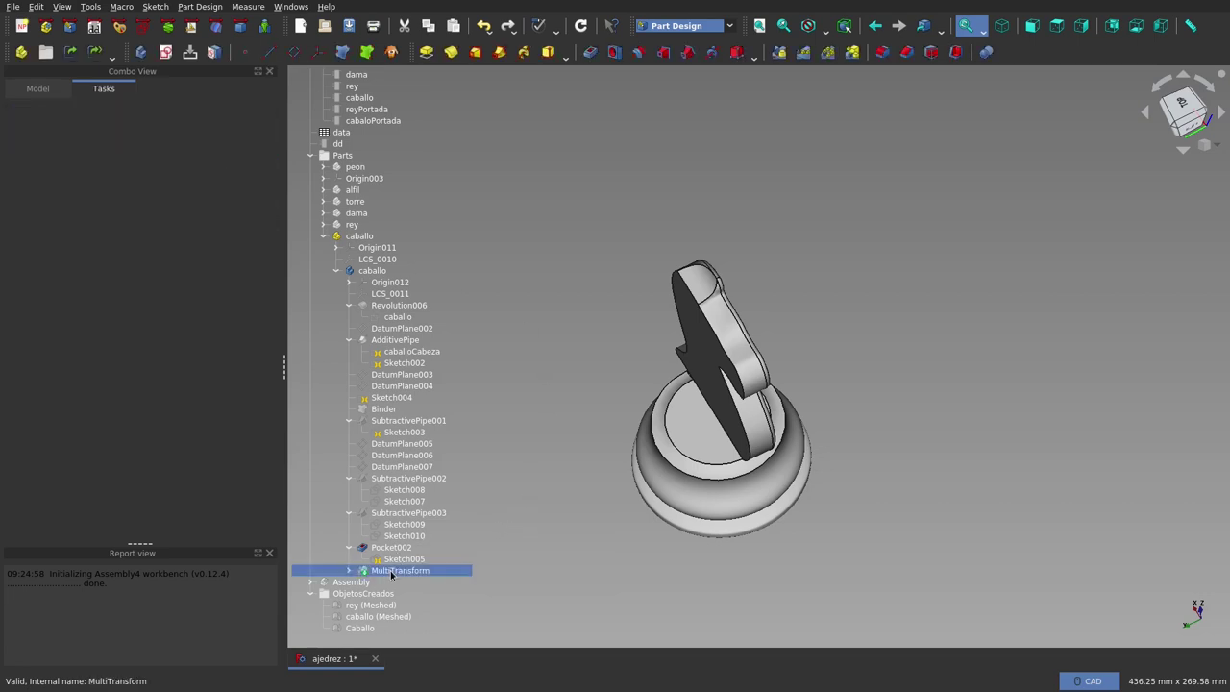
left_click(856, 367)
middle_click_drag(892, 390, 589, 356)
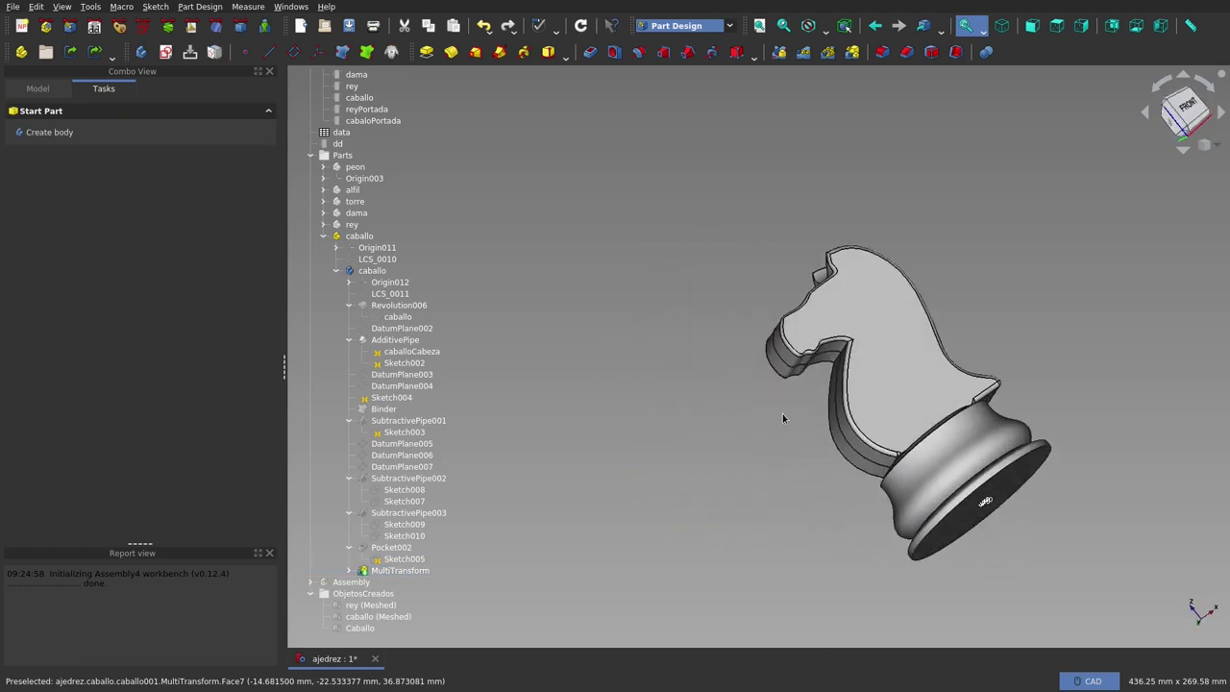
scroll(786, 426, "down", 4)
mouse_move(786, 426)
middle_mouse_down()
mouse_move(759, 398)
mouse_move(725, 417)
mouse_move(730, 455)
mouse_move(595, 379)
mouse_move(629, 405)
mouse_move(732, 313)
middle_mouse_up()
scroll(750, 406, "up", 4)
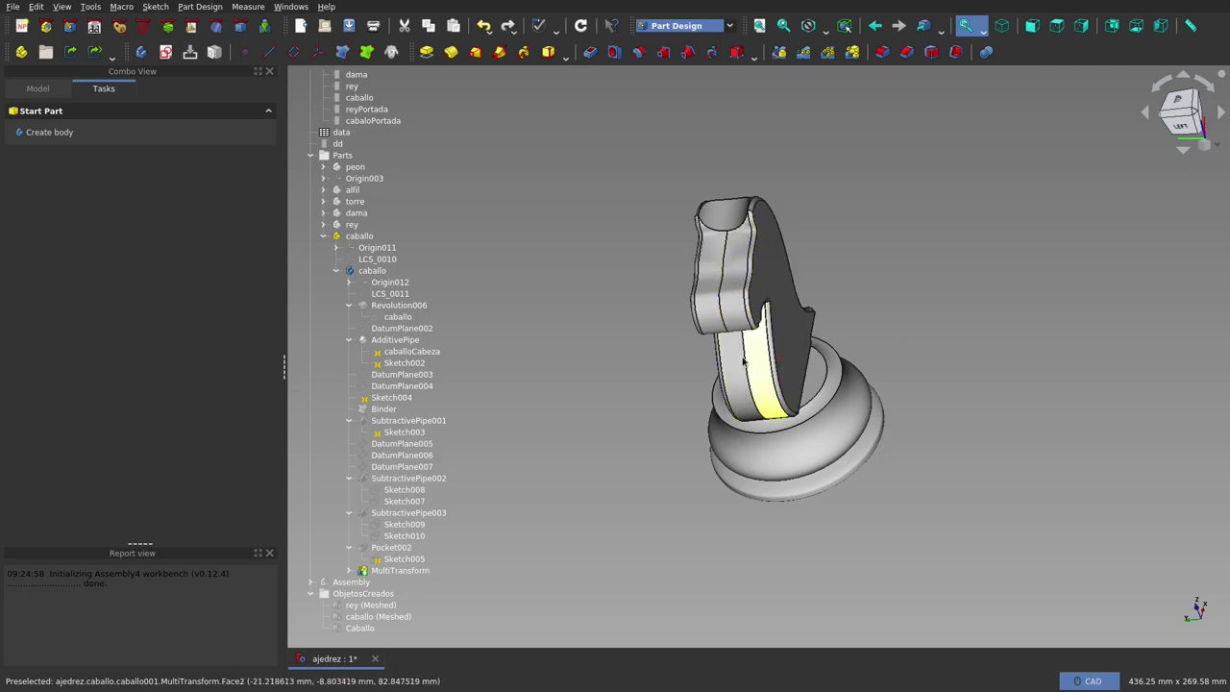
Step: Hide the MultiTransform knight body and show the Caballo mesh instead
left_click(399, 570)
key("space")
left_click(371, 628)
key("space")
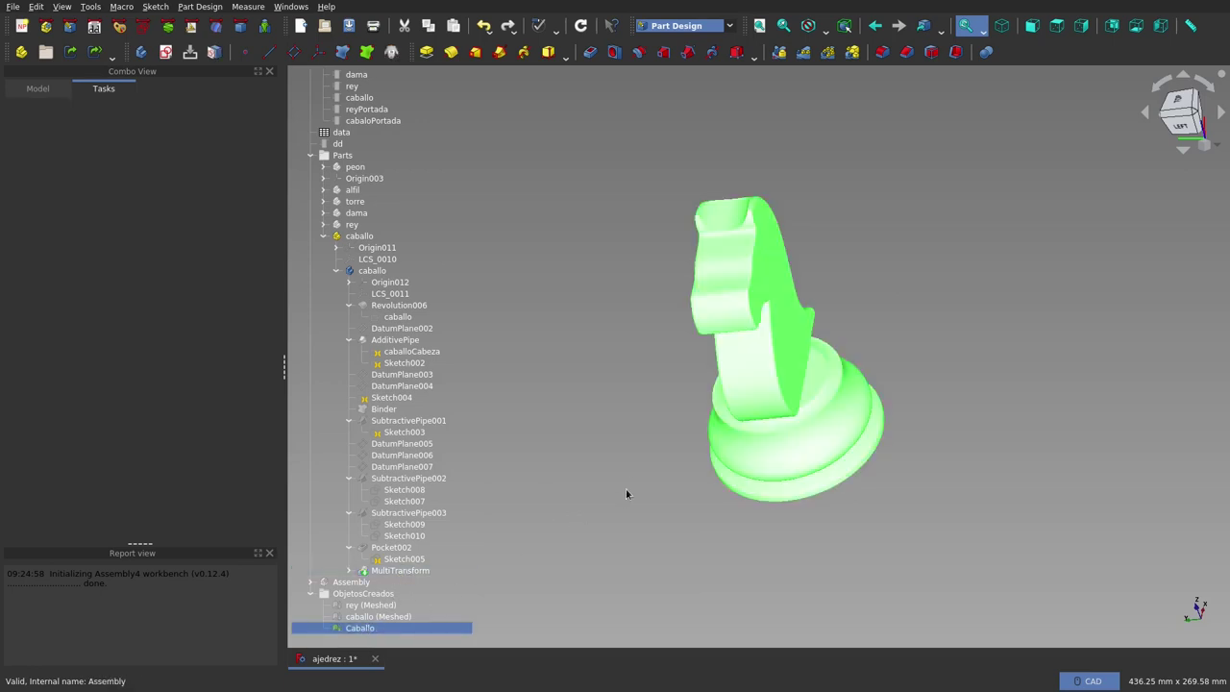
left_click(614, 483)
Step: Orbit the Caballo mesh through front, top and left views to an angled front-left view
key("1")
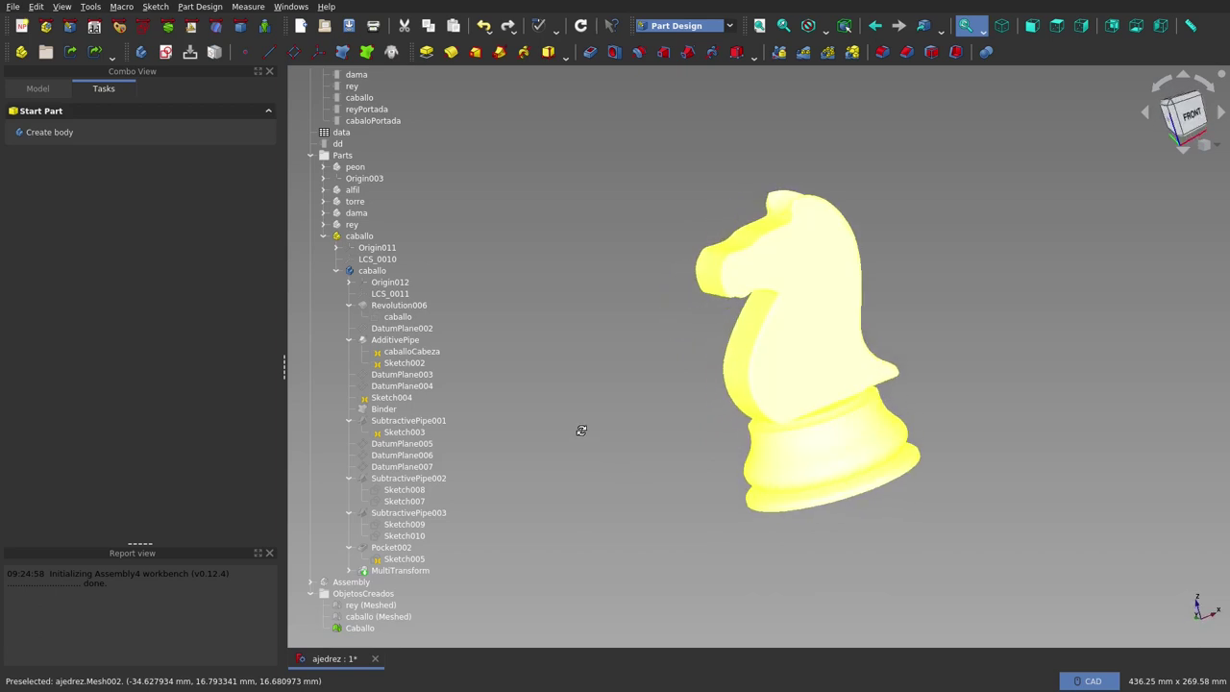
mouse_move(663, 510)
middle_mouse_down()
mouse_move(810, 493)
mouse_move(820, 512)
middle_mouse_up()
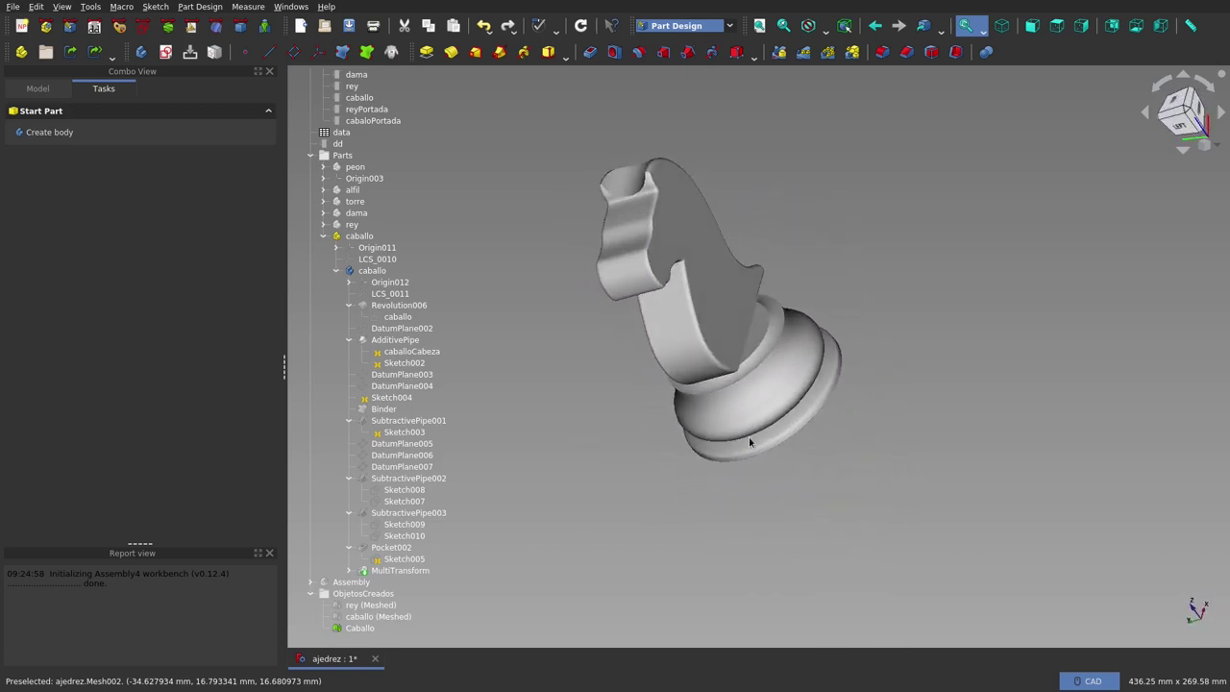
middle_click_drag(740, 431, 756, 237)
key("6")
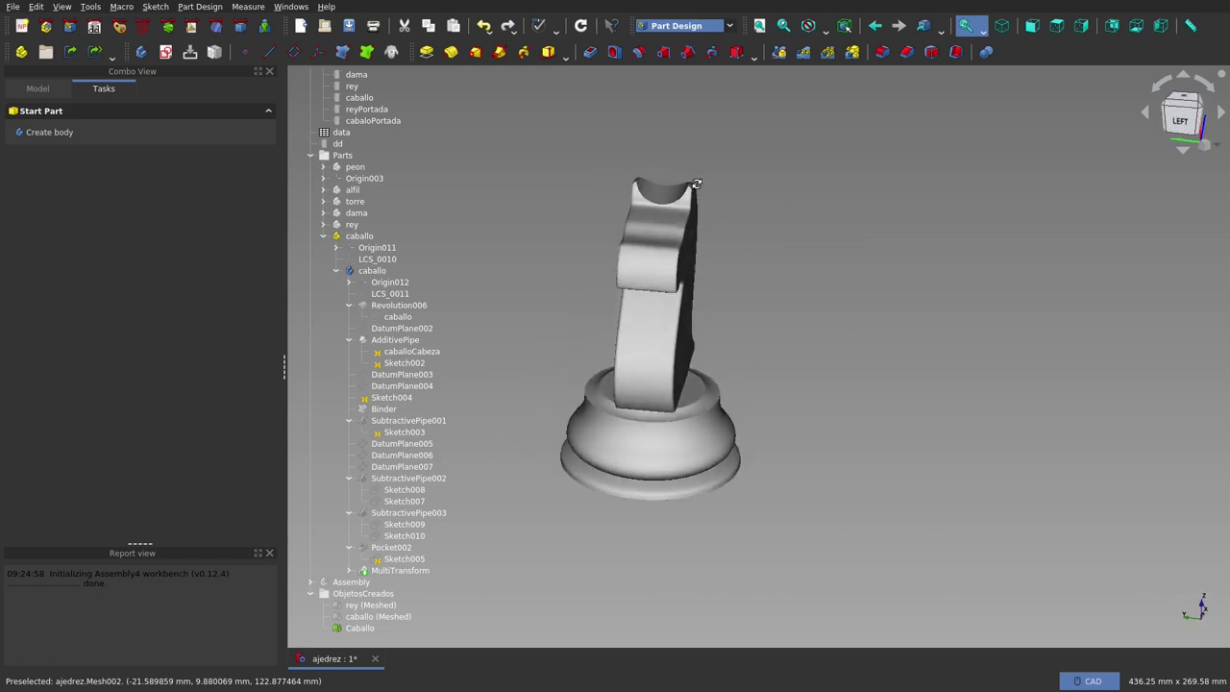
scroll(833, 364, "down", 4)
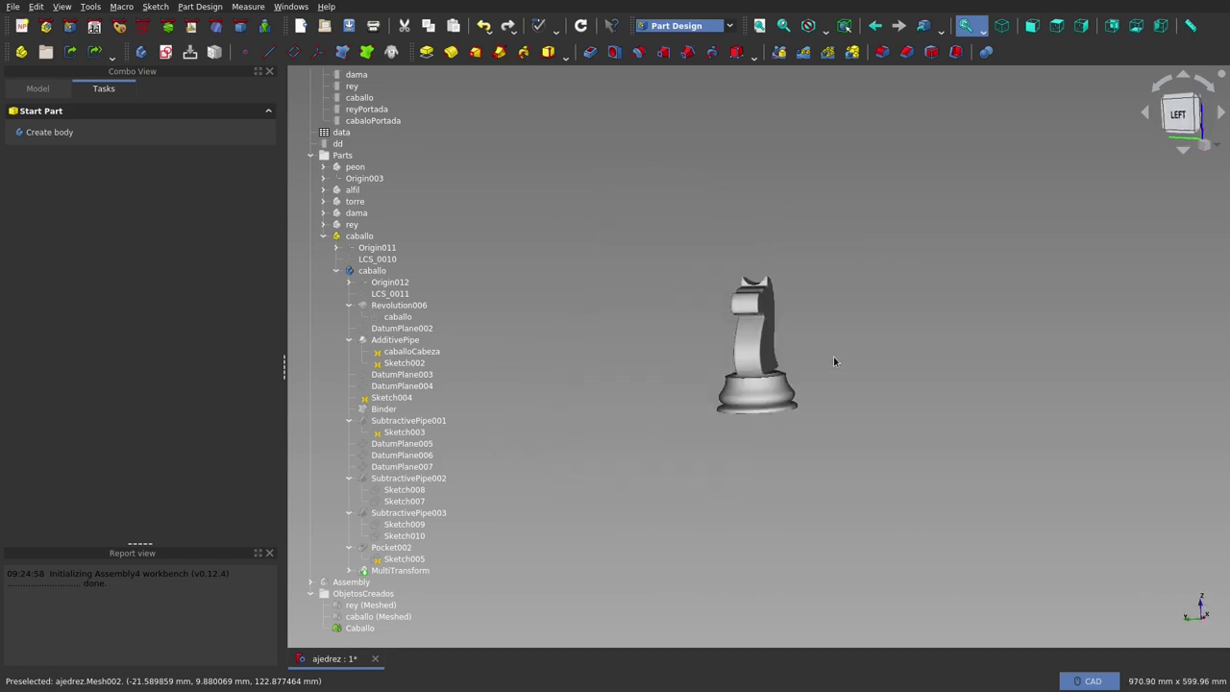
middle_click_drag(831, 355, 727, 377)
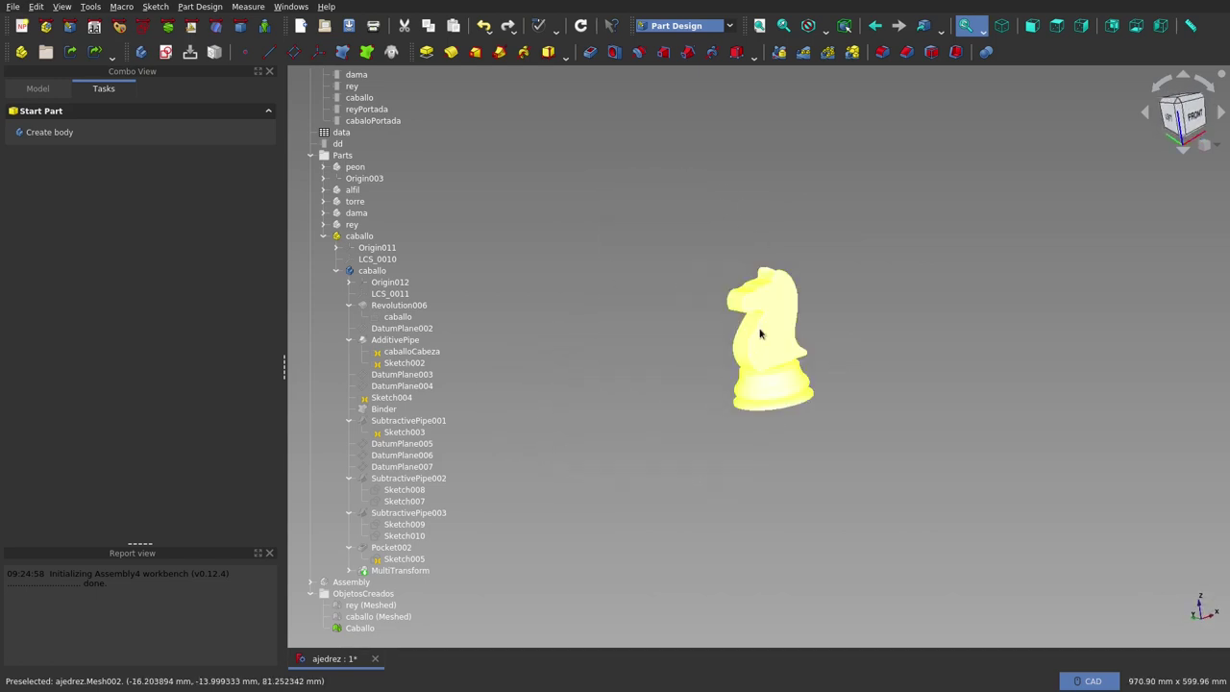
scroll(760, 329, "up", 1)
scroll(917, 334, "up", 3)
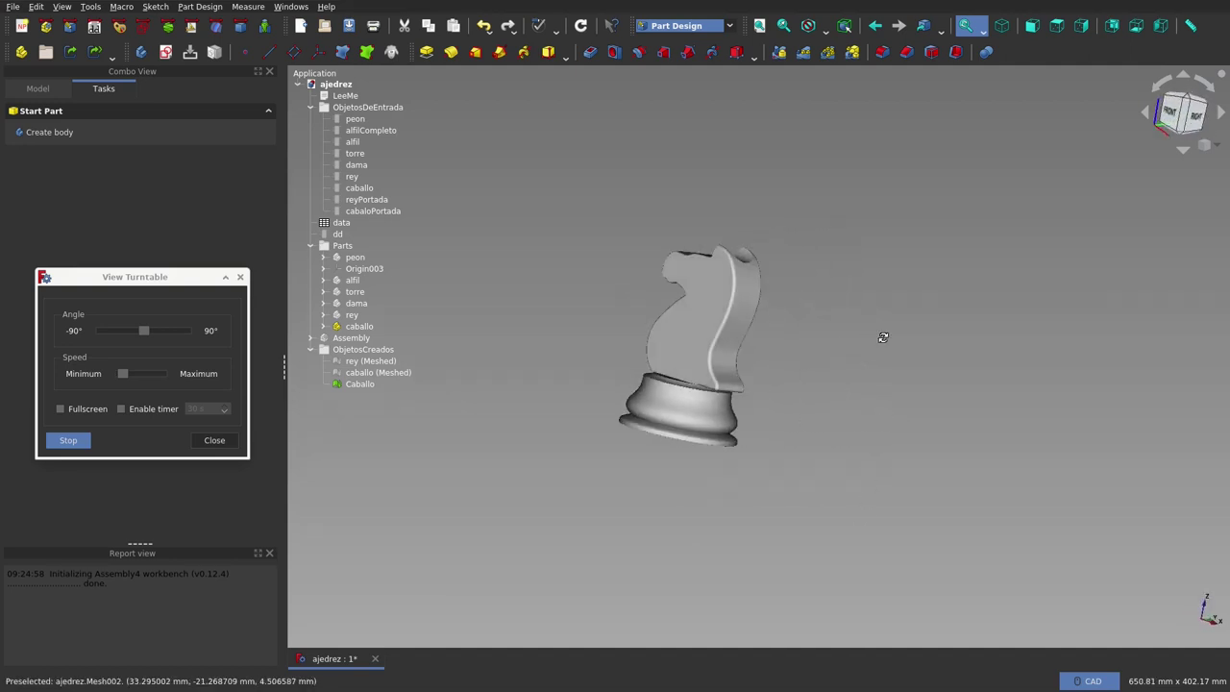
Step: Stop the knight's turntable spin from the View Turntable dialog
left_click(82, 445)
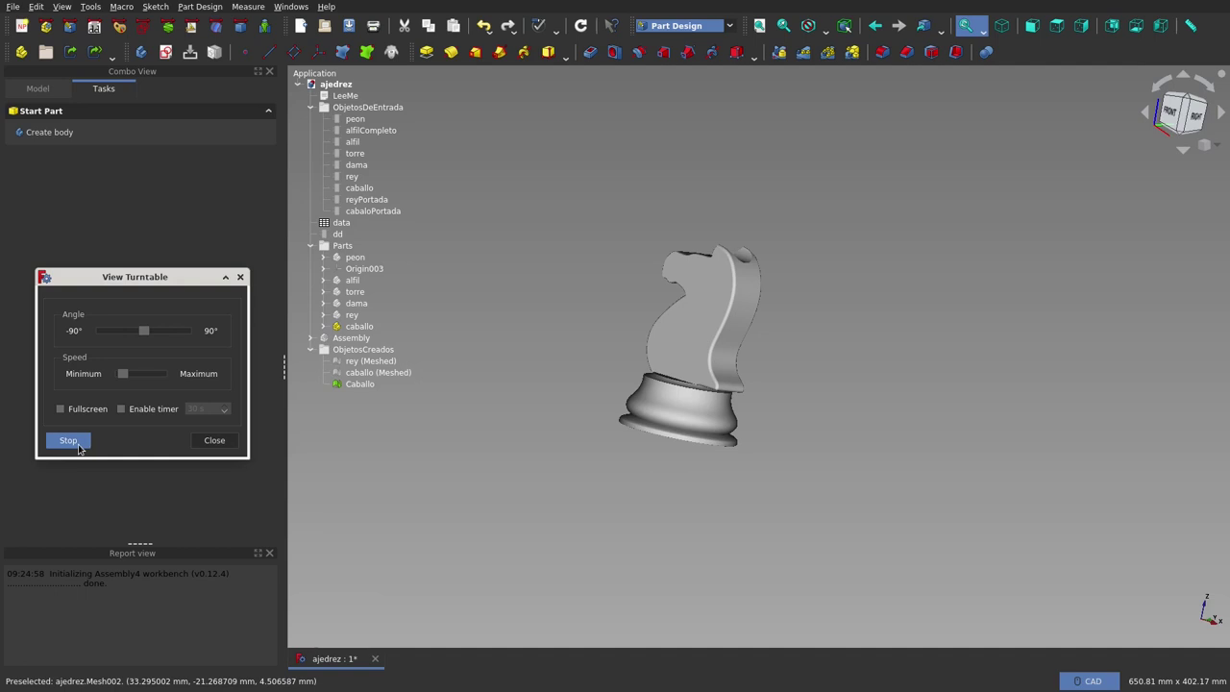
left_click(78, 447)
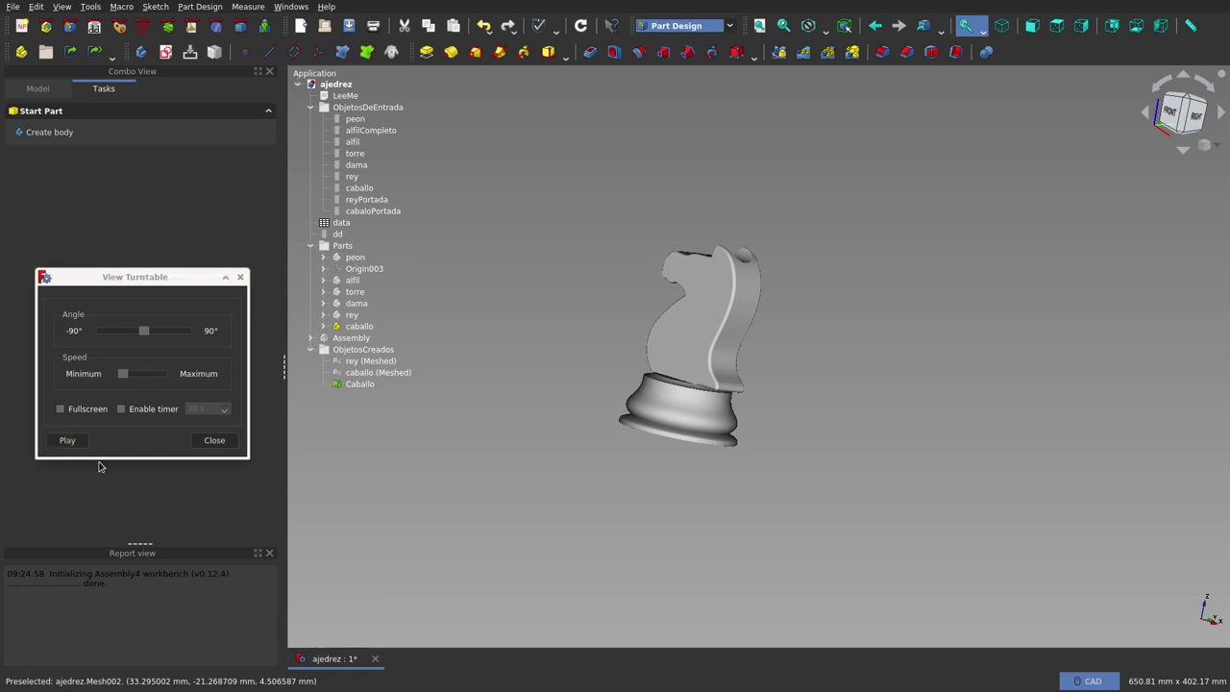